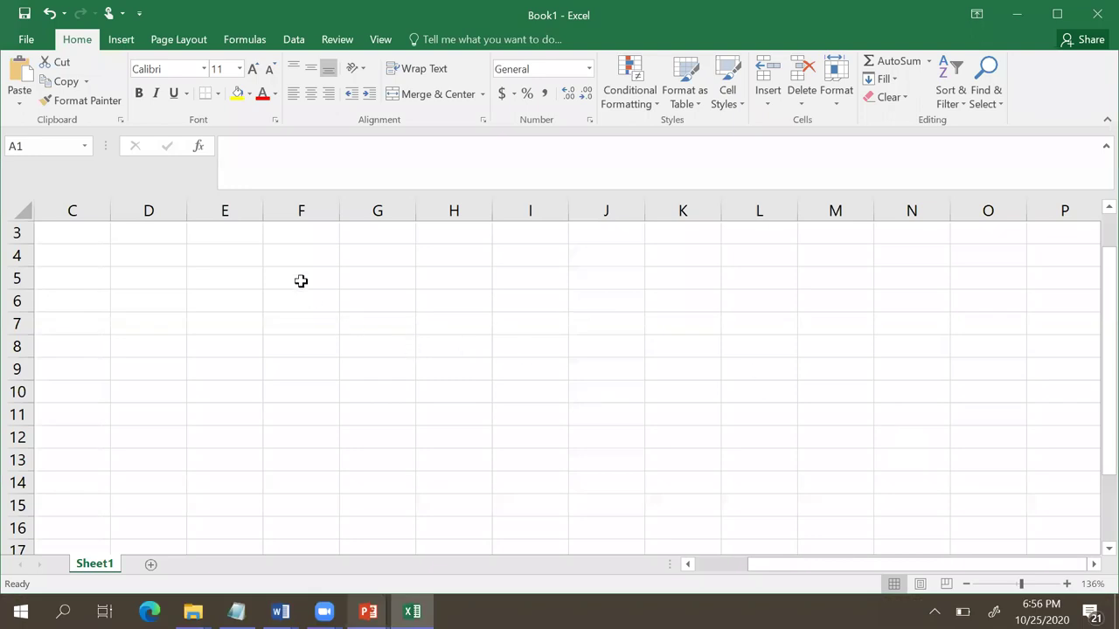
Step: Enter the headings IBOR, Interbank and Offered Rate across F5:H5
click(293, 274)
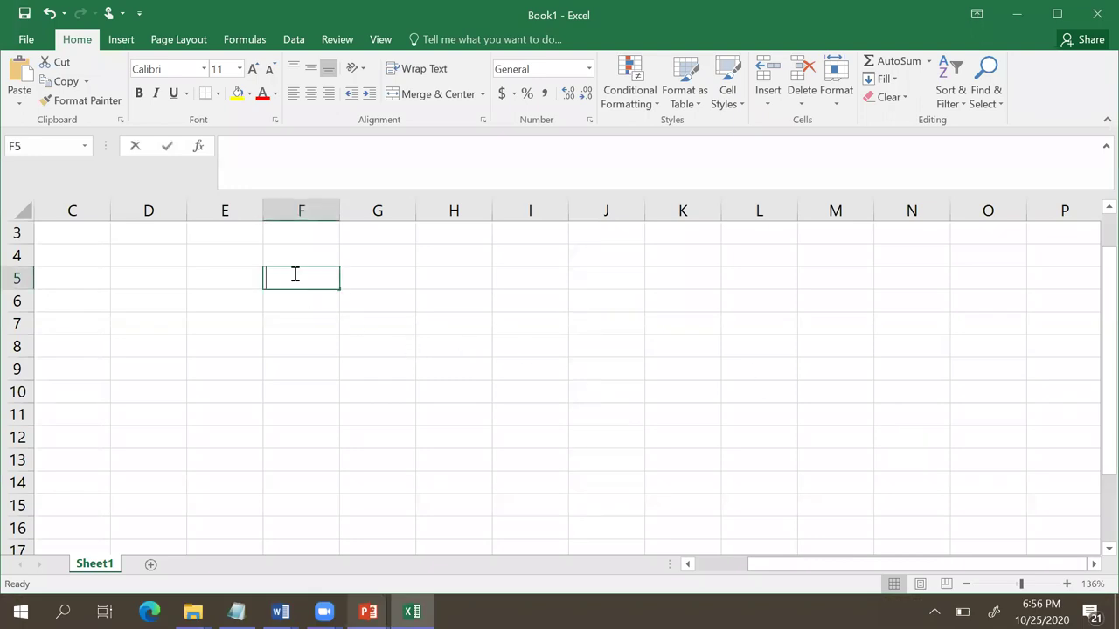
text(IBOR)
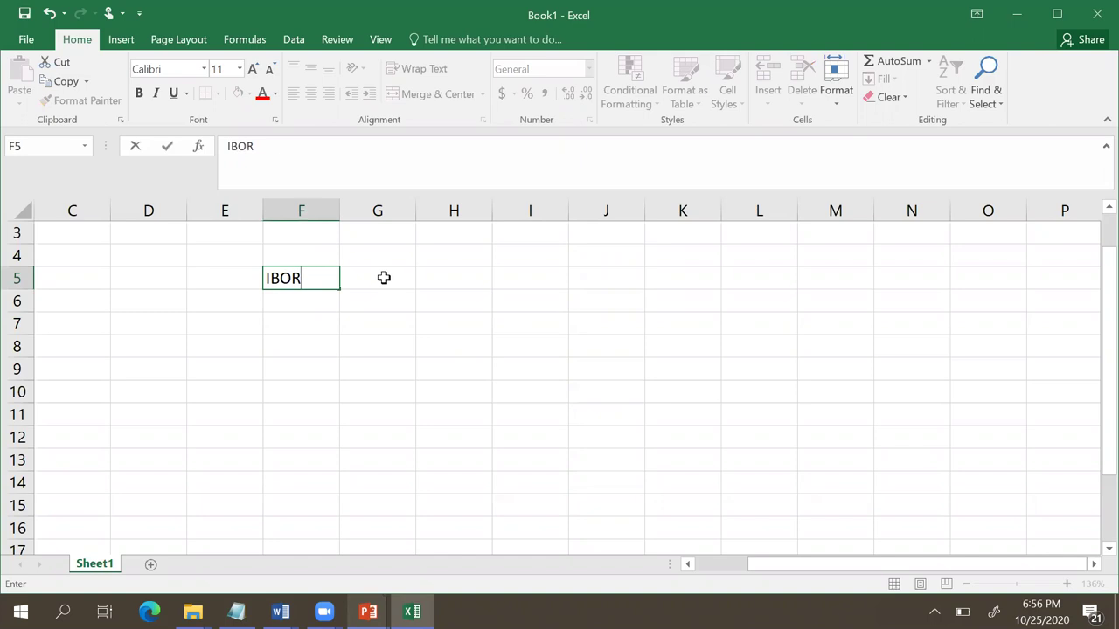
click(382, 277)
text(I)
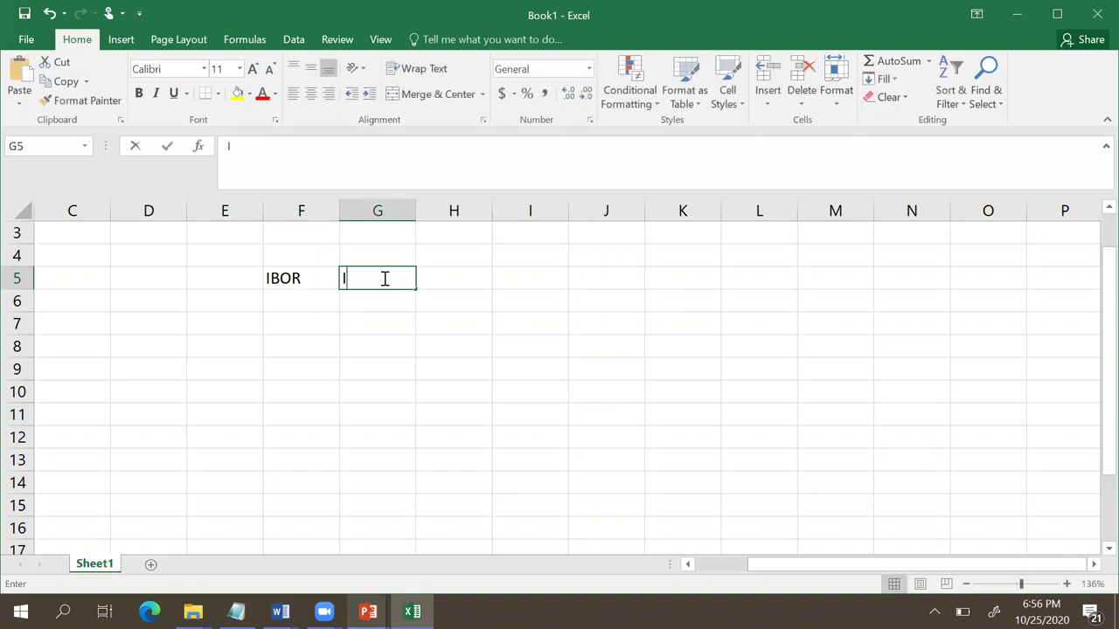
text(nterbank)
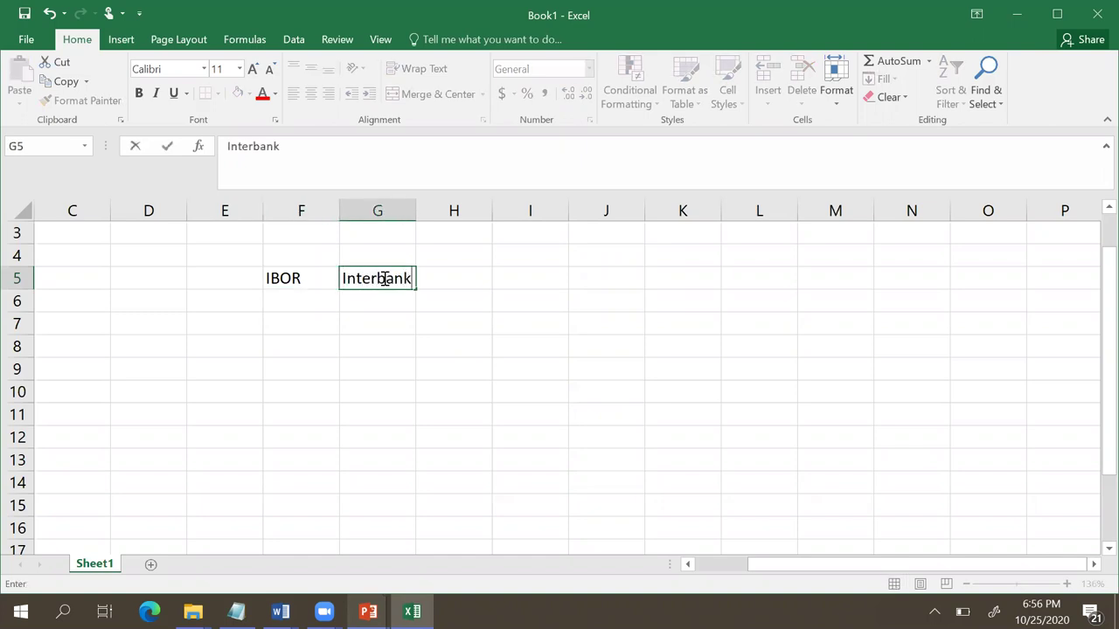
key(Tab)
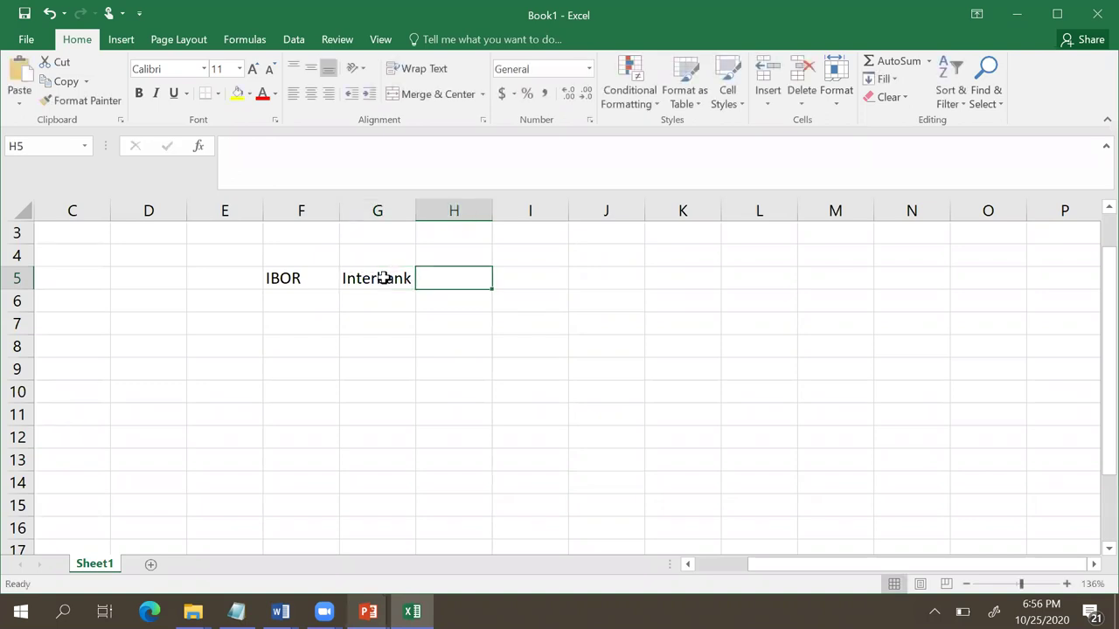
text(Offere)
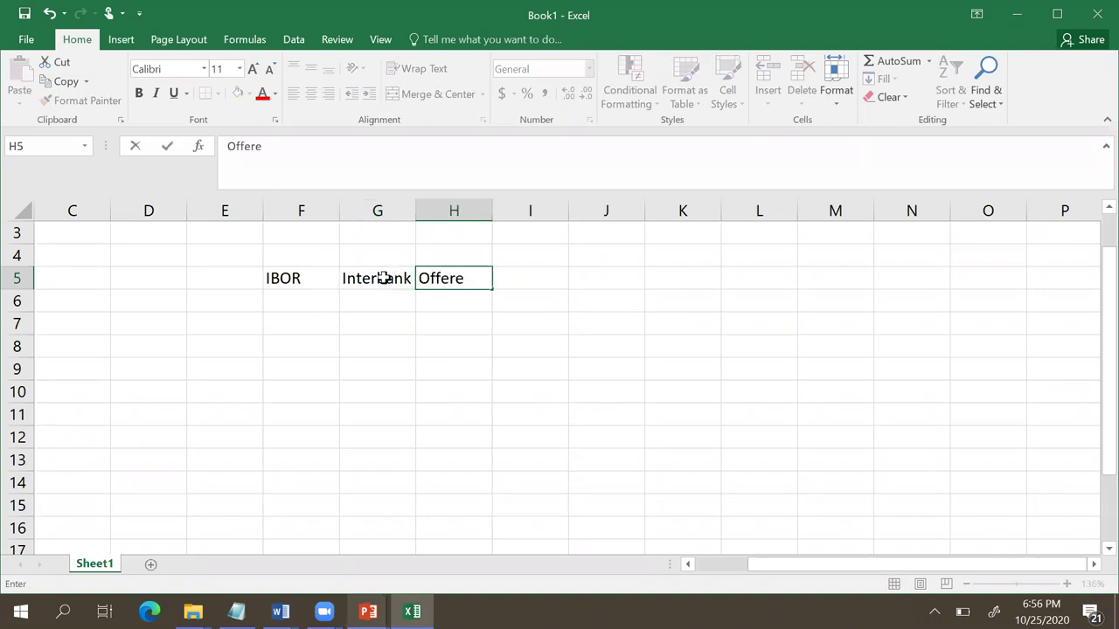
text(d R)
text(ate)
click(312, 350)
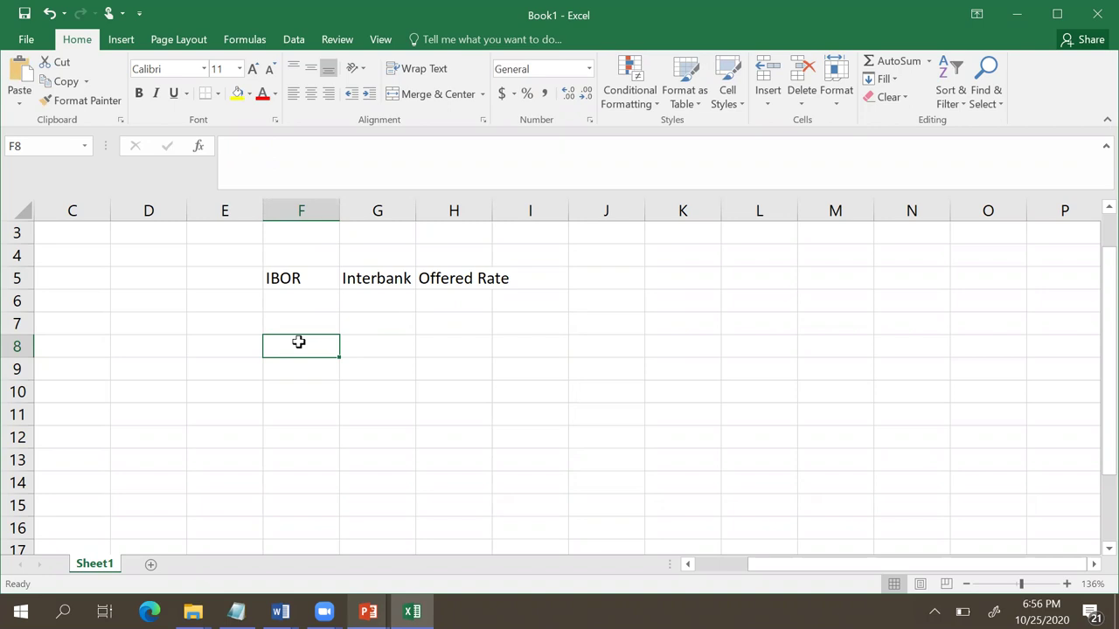
Step: Put Unsecured in F6, correcting the mistyped 'Insecured'
click(280, 301)
text(I)
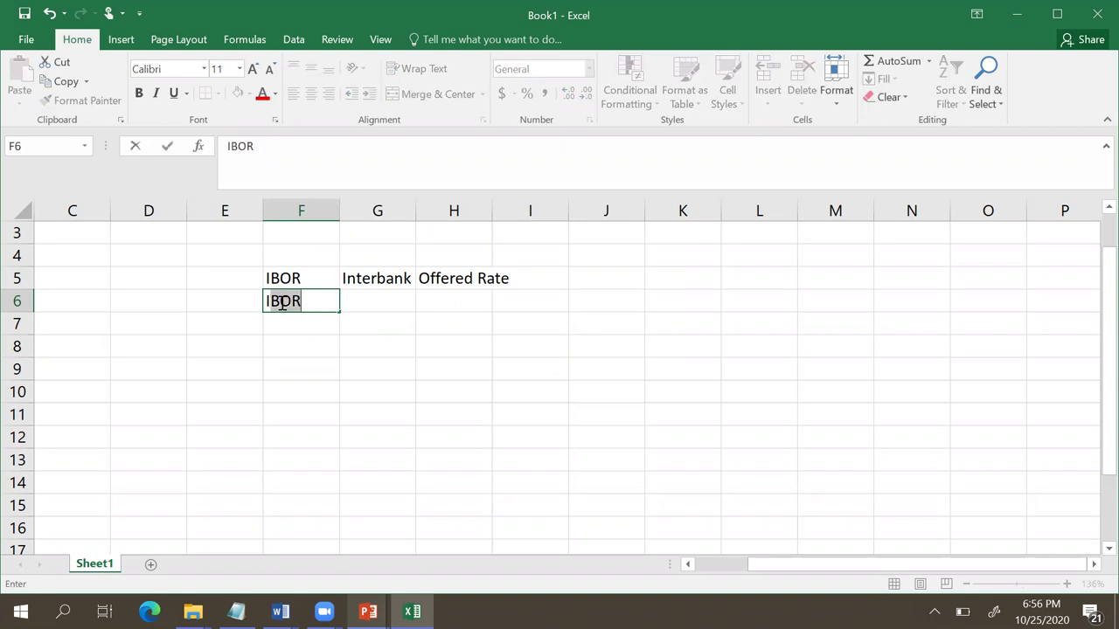
text(nsecured)
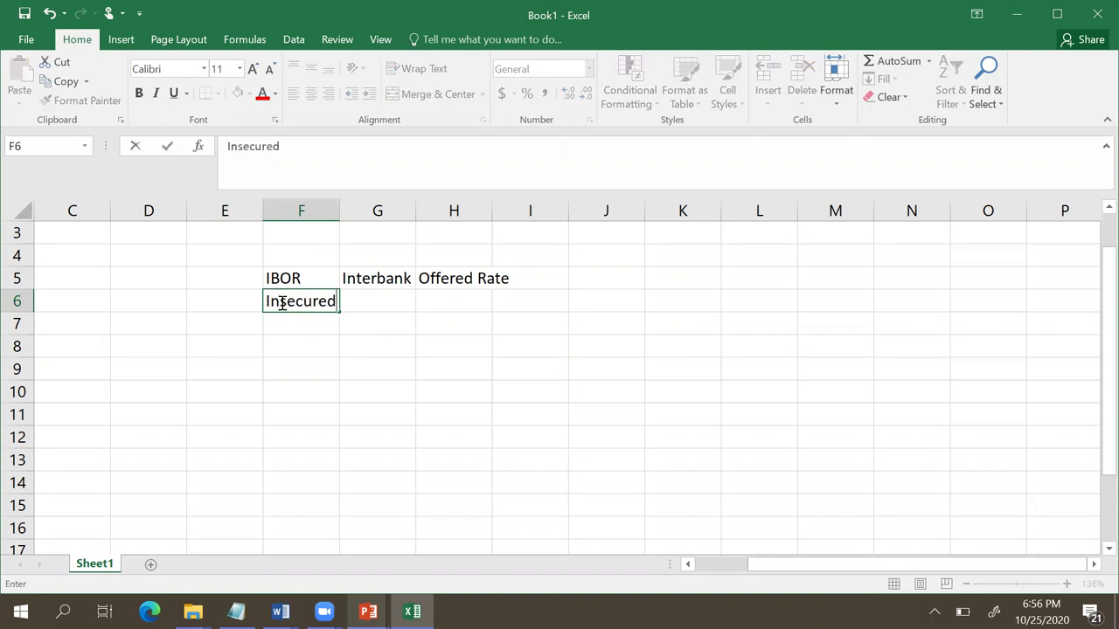
click(359, 351)
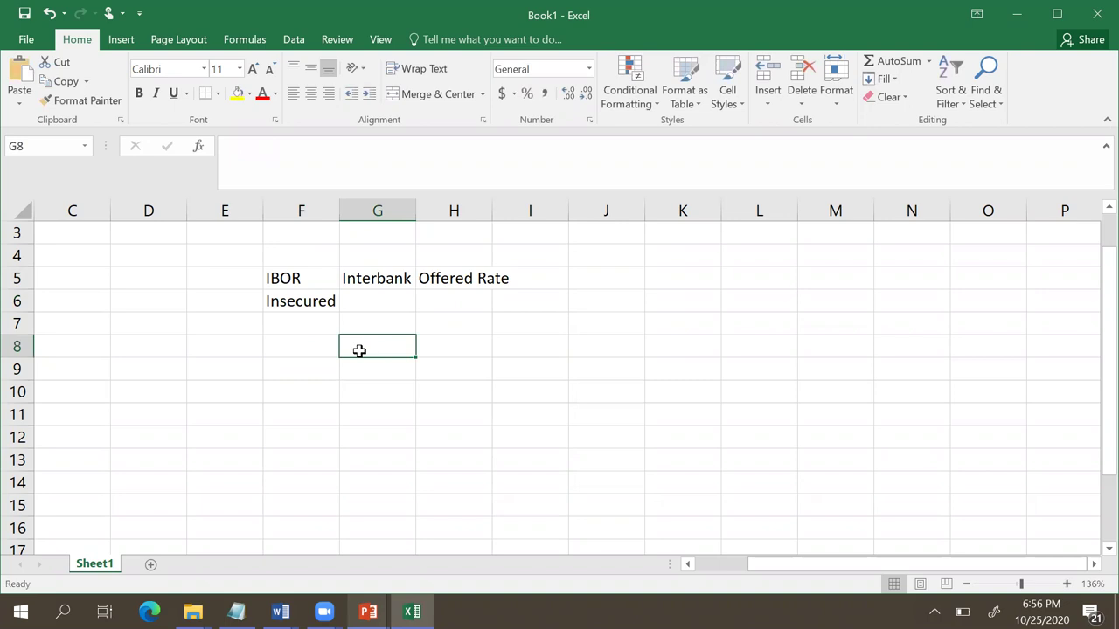
click(310, 306)
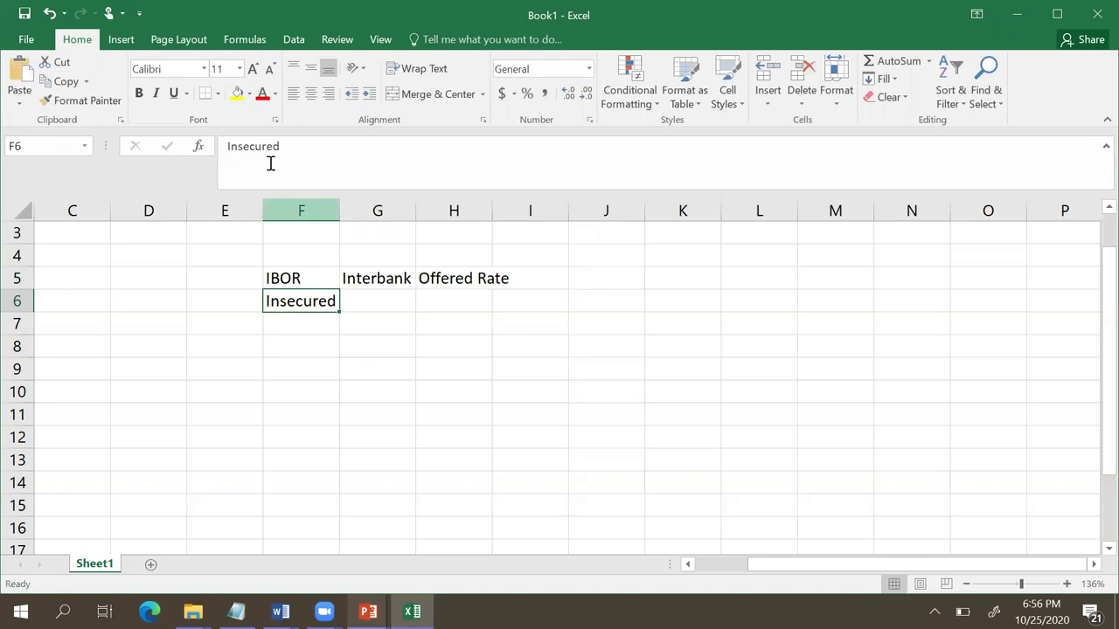
click(229, 146)
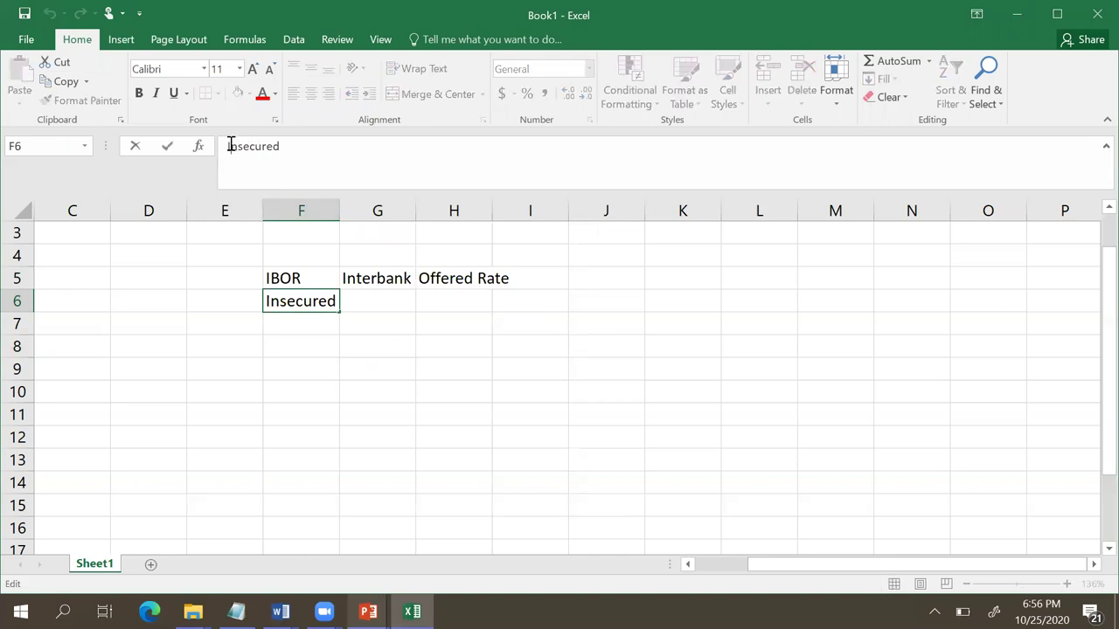
key(BackSpace)
text(U)
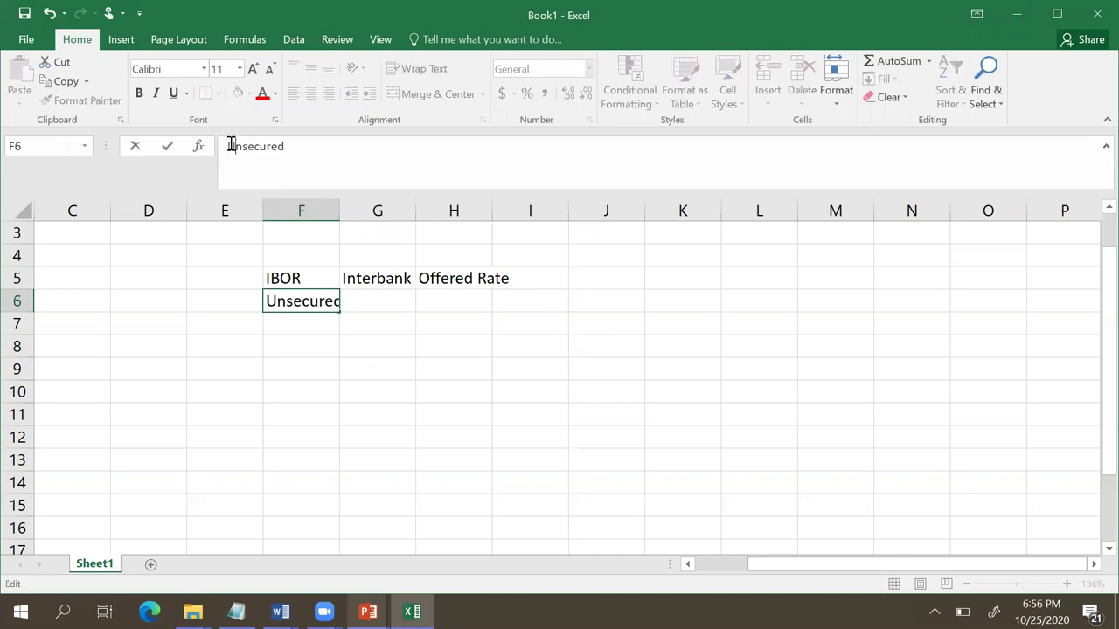
key(Return)
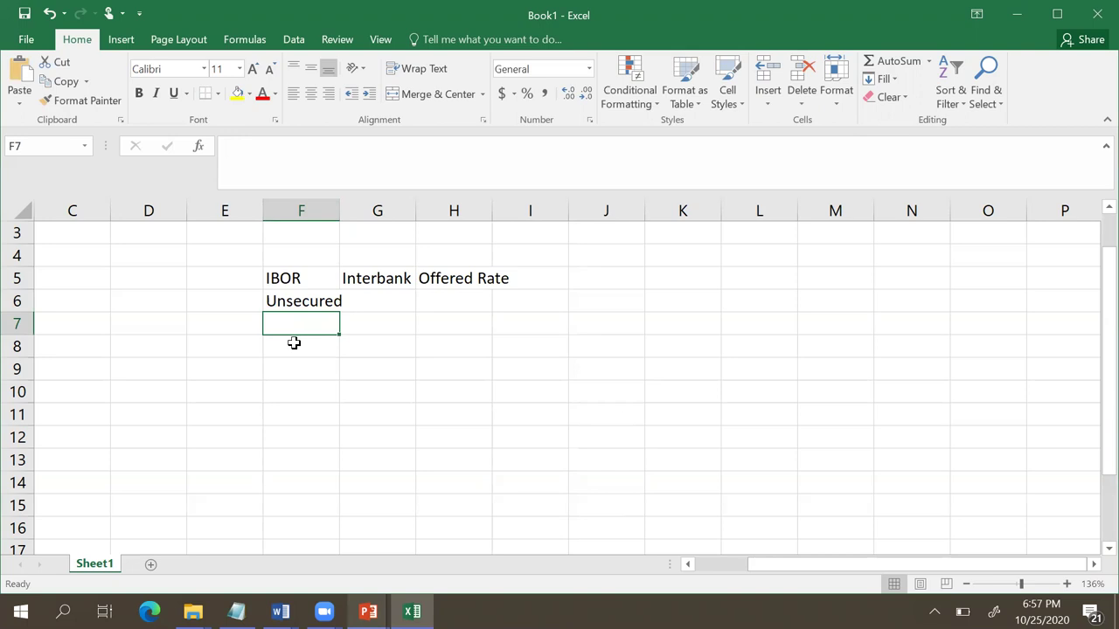
Step: Enter LIBOR in capitals in cell F8
click(294, 344)
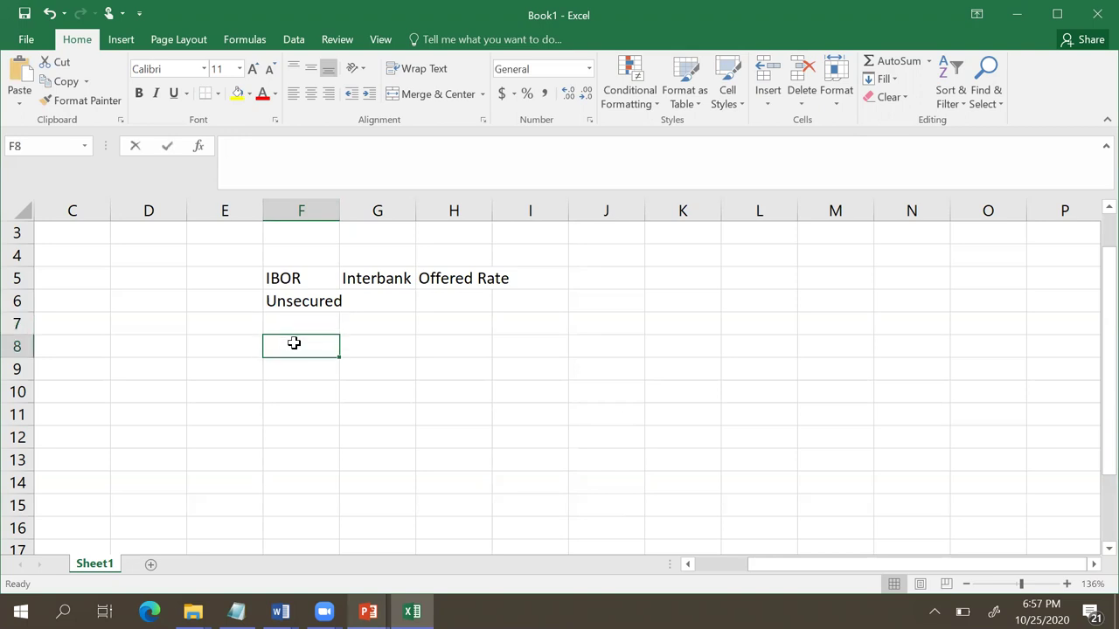
text(libor)
key(BackSpace)
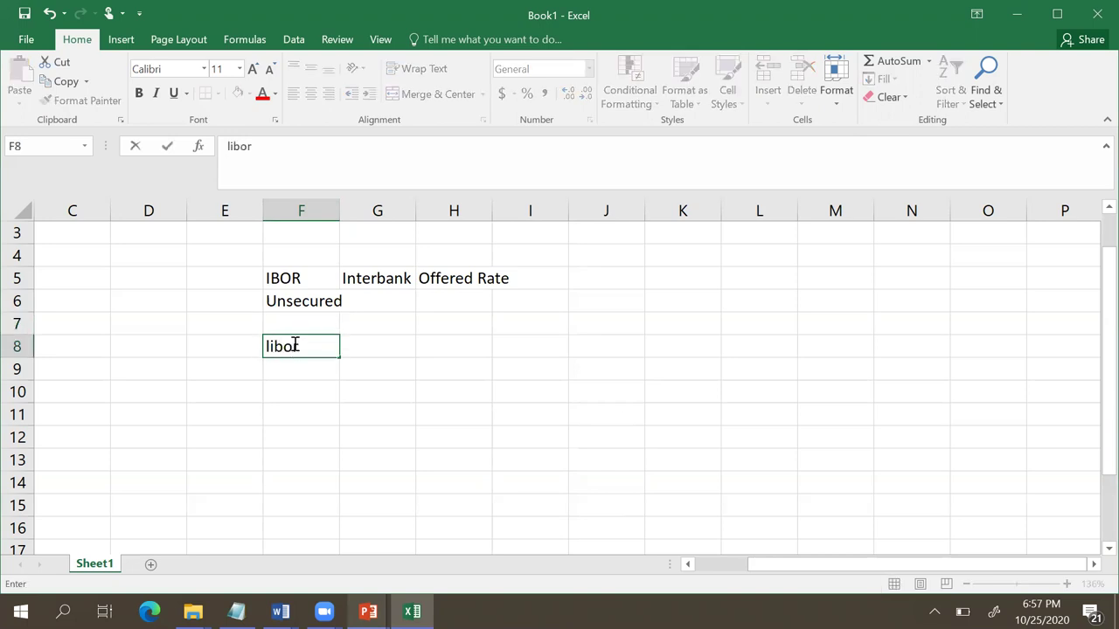
key(BackSpace)
key(BackSpace)
key(BackSpace)
key(BackSpace)
key(Tab)
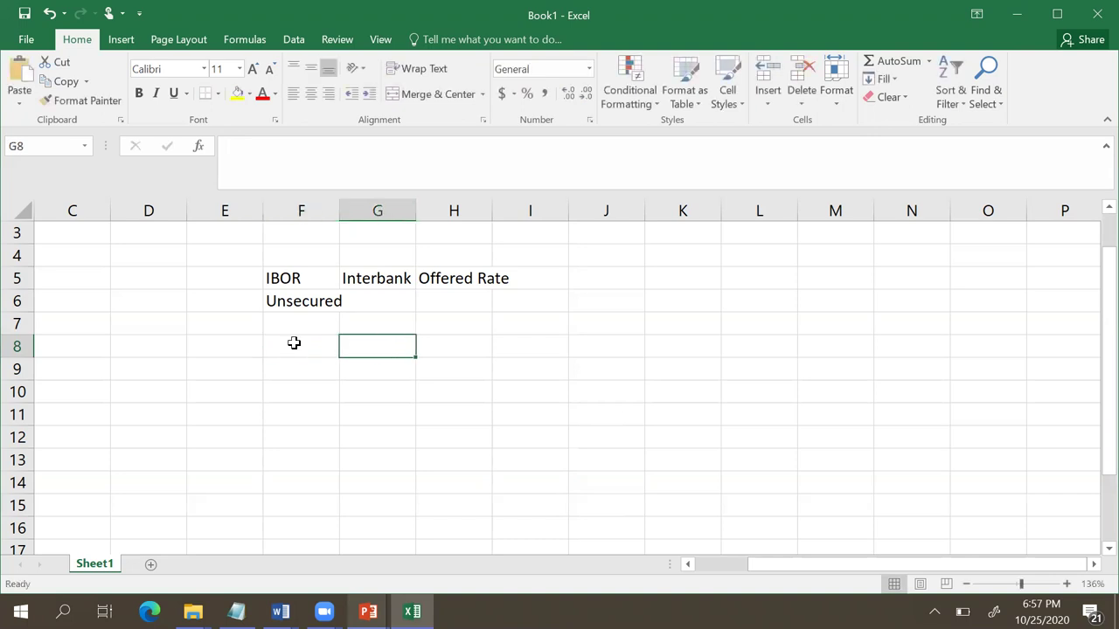
click(294, 344)
text(LI)
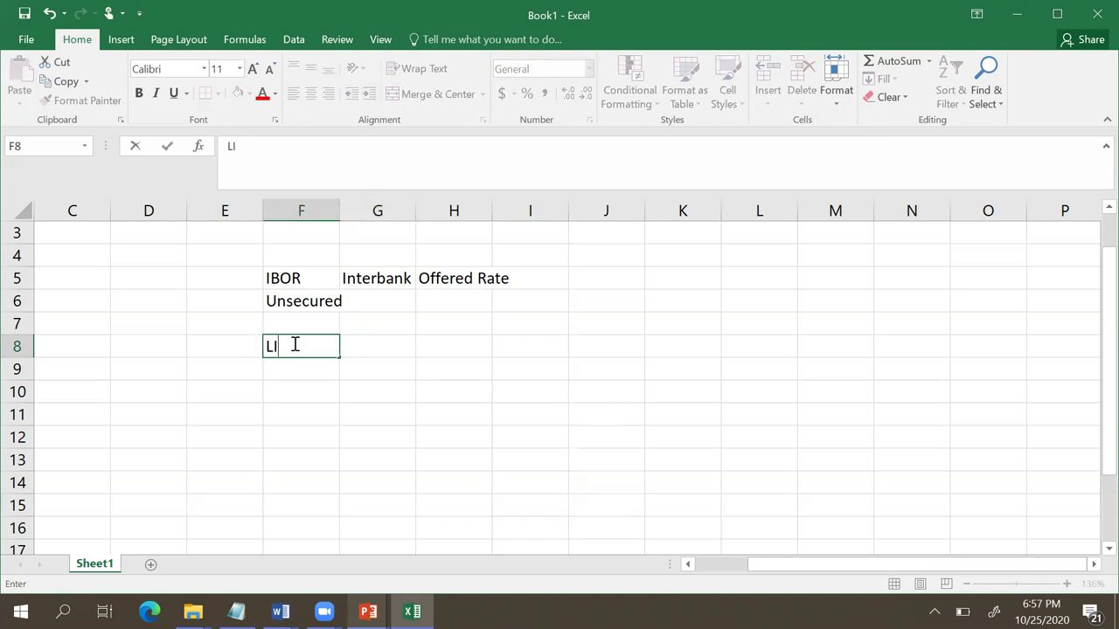
text(BOR)
click(373, 413)
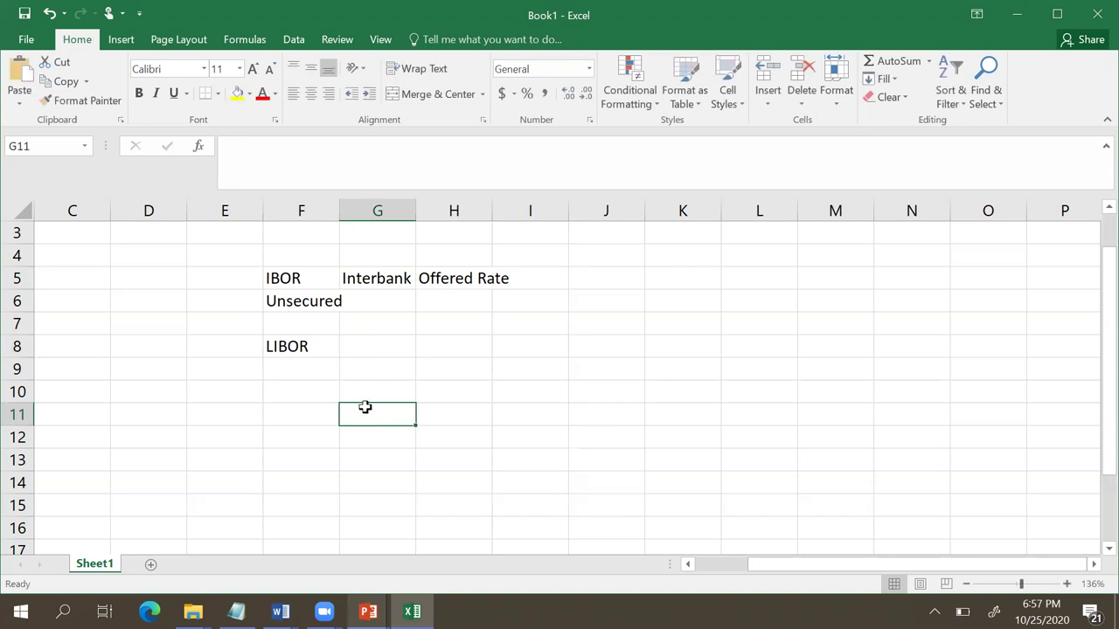
Step: Enter AA/AAA in G8 and 'lend each other' in H8
click(384, 342)
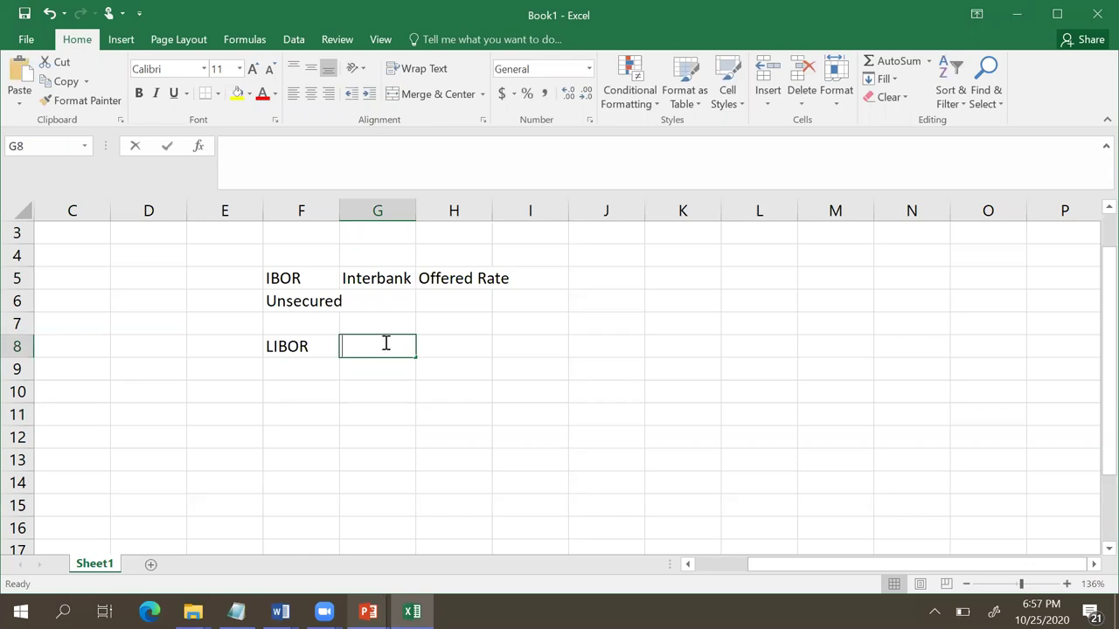
text(AA/A)
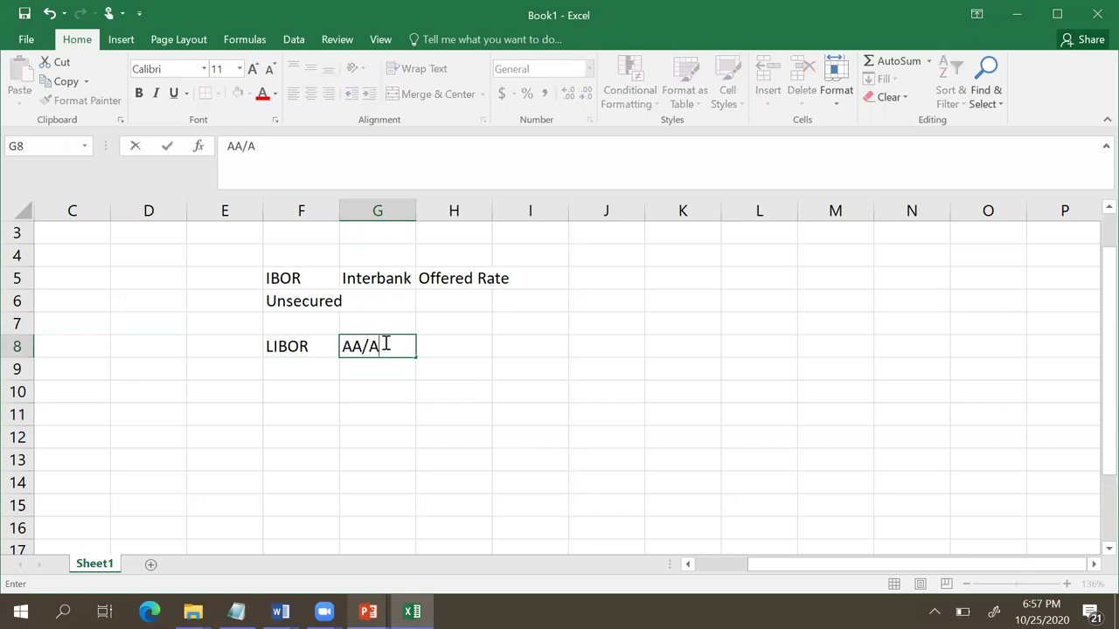
text(AA)
click(387, 385)
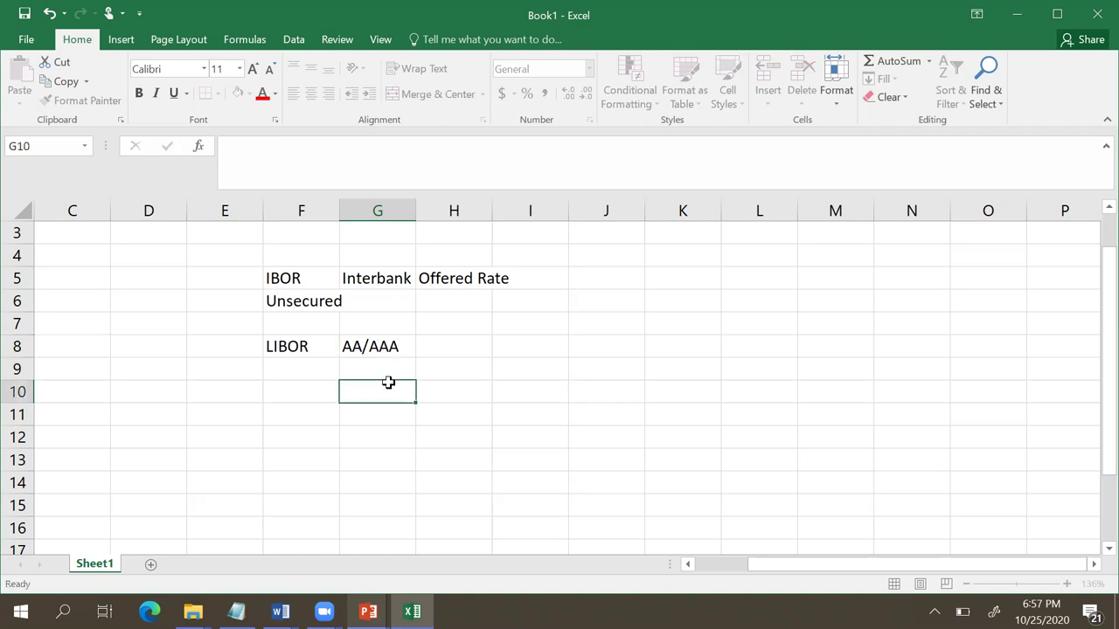
click(371, 347)
click(468, 348)
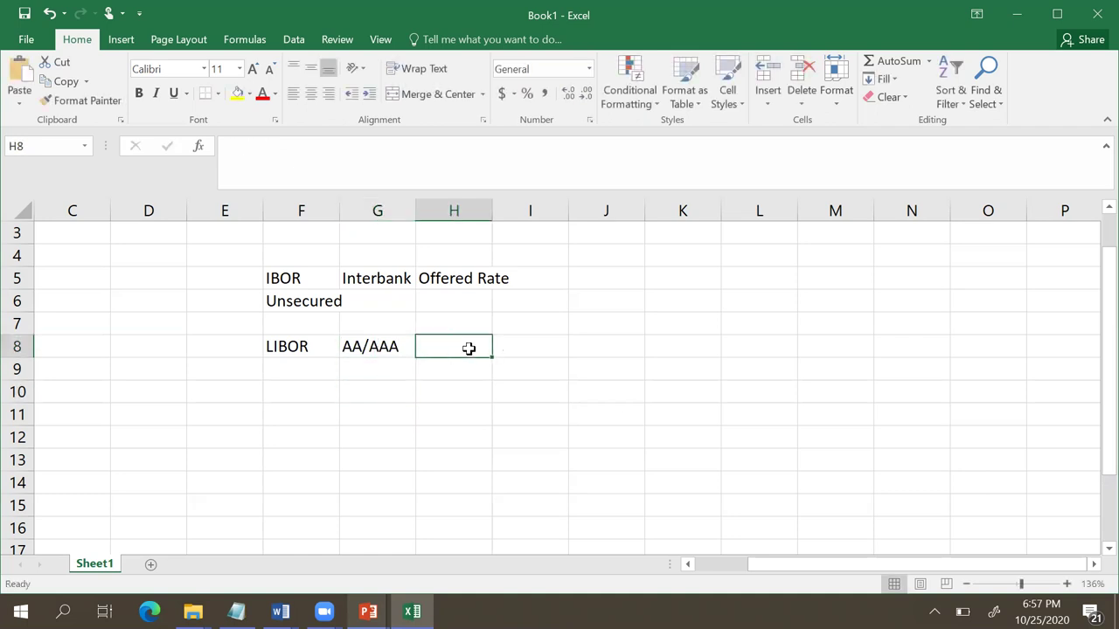
text(len)
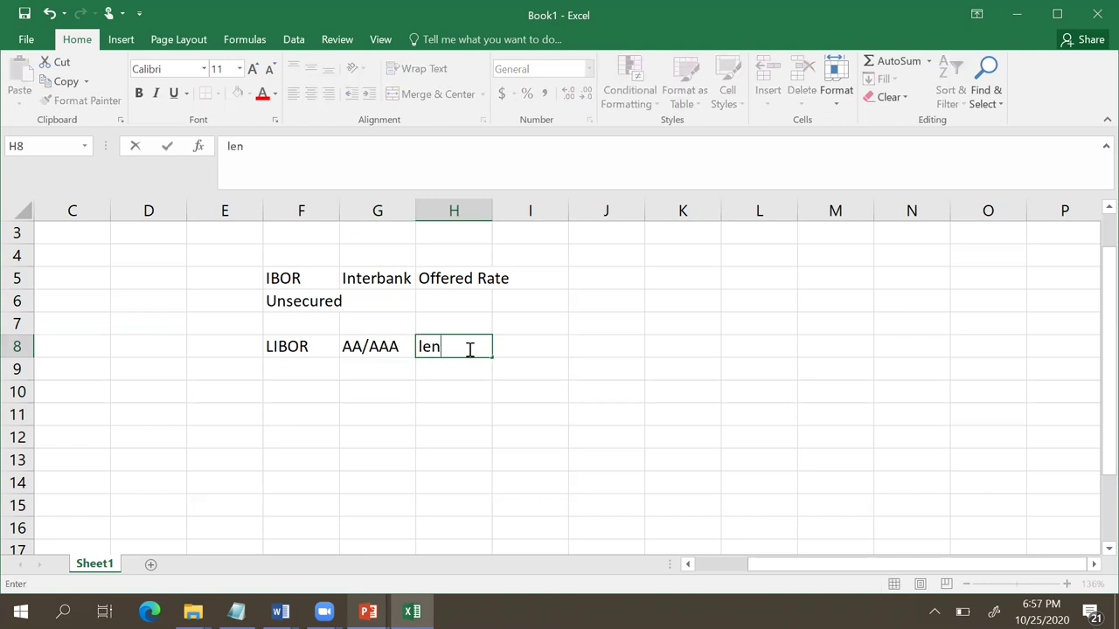
text(d each)
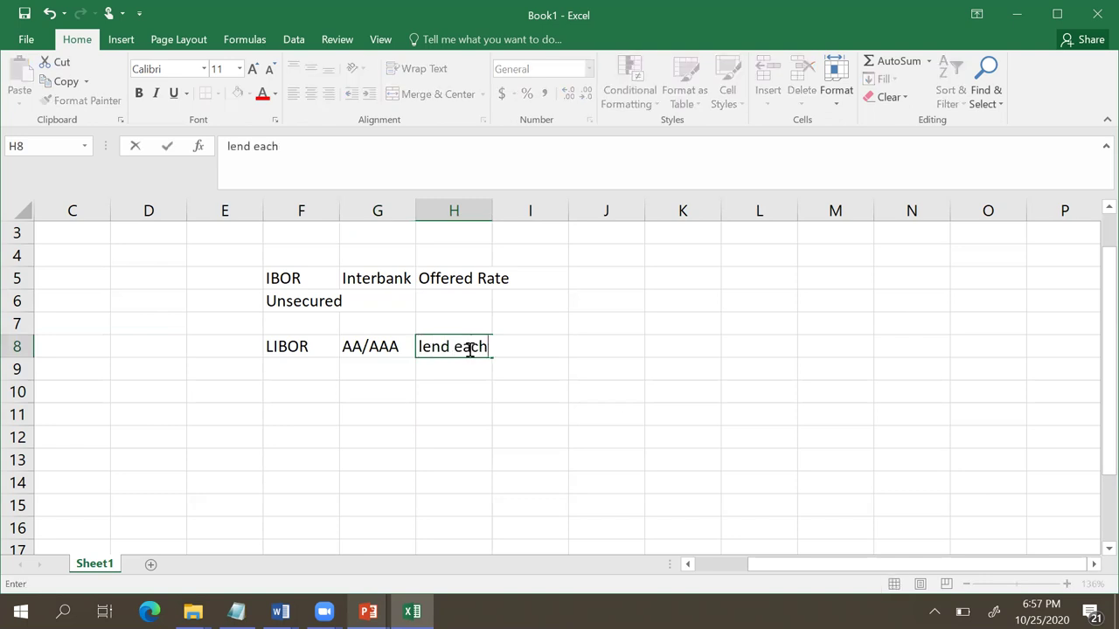
text( other)
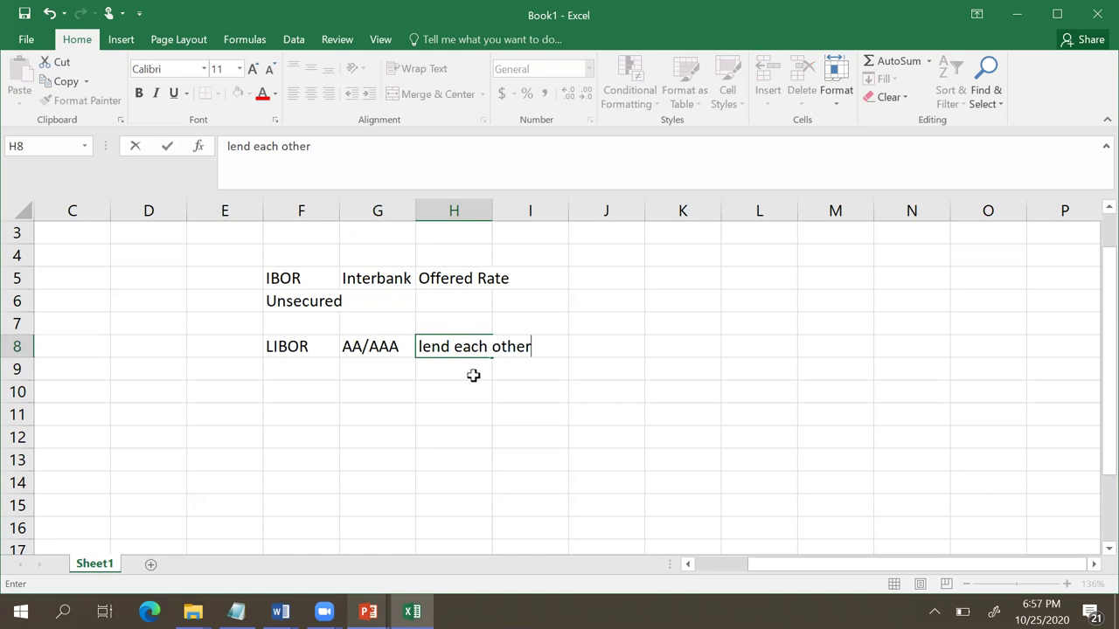
key(Return)
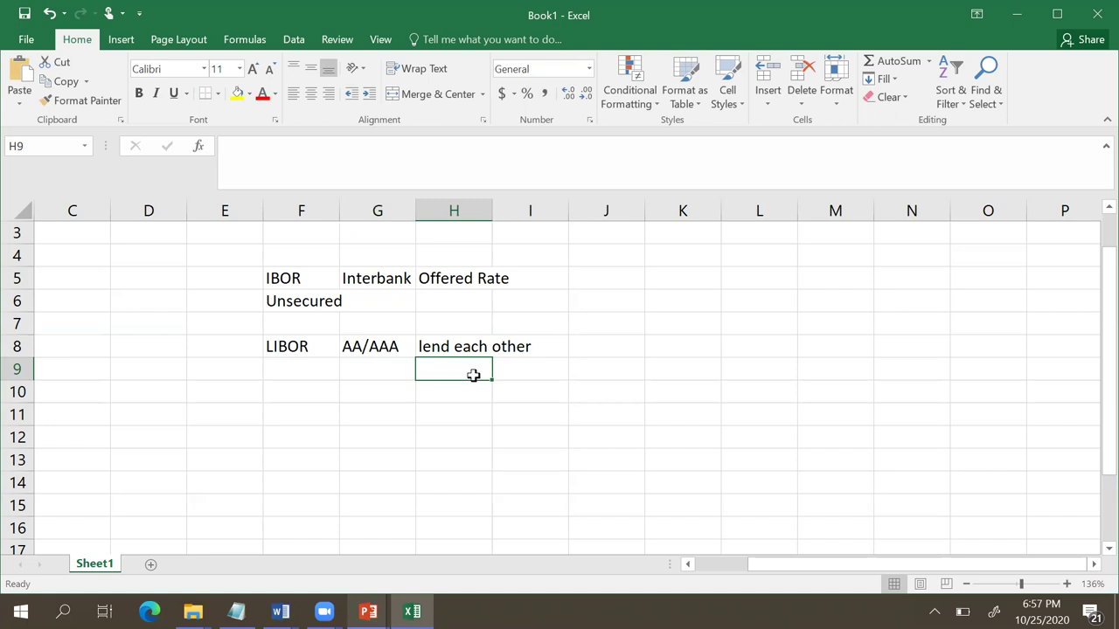
click(289, 348)
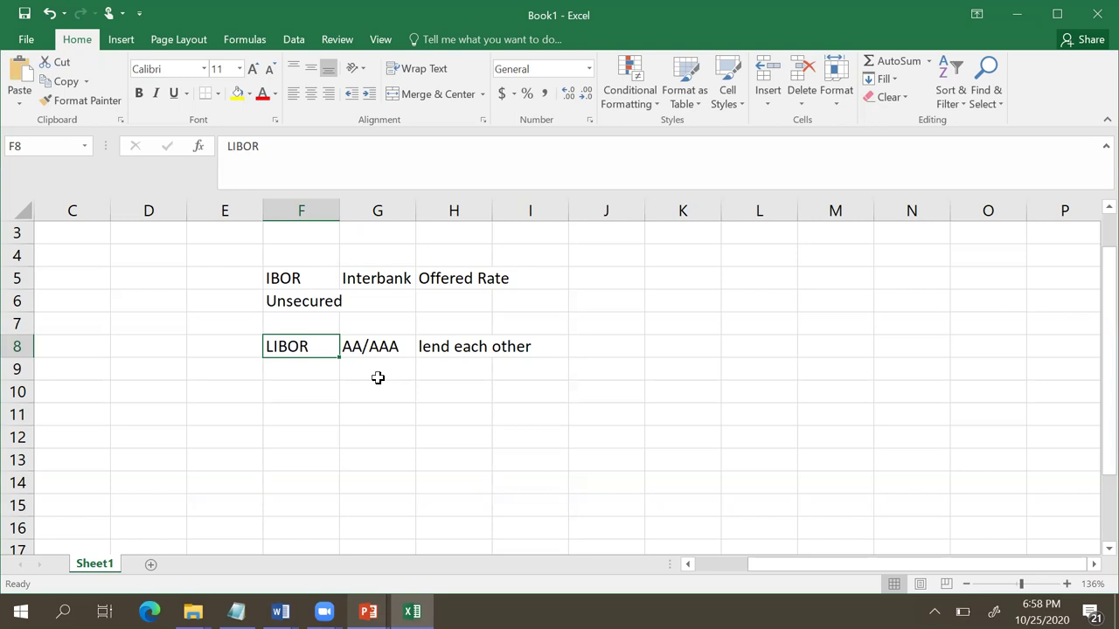
Step: Enter BBA in F9 with ICE beside it in G9
click(316, 370)
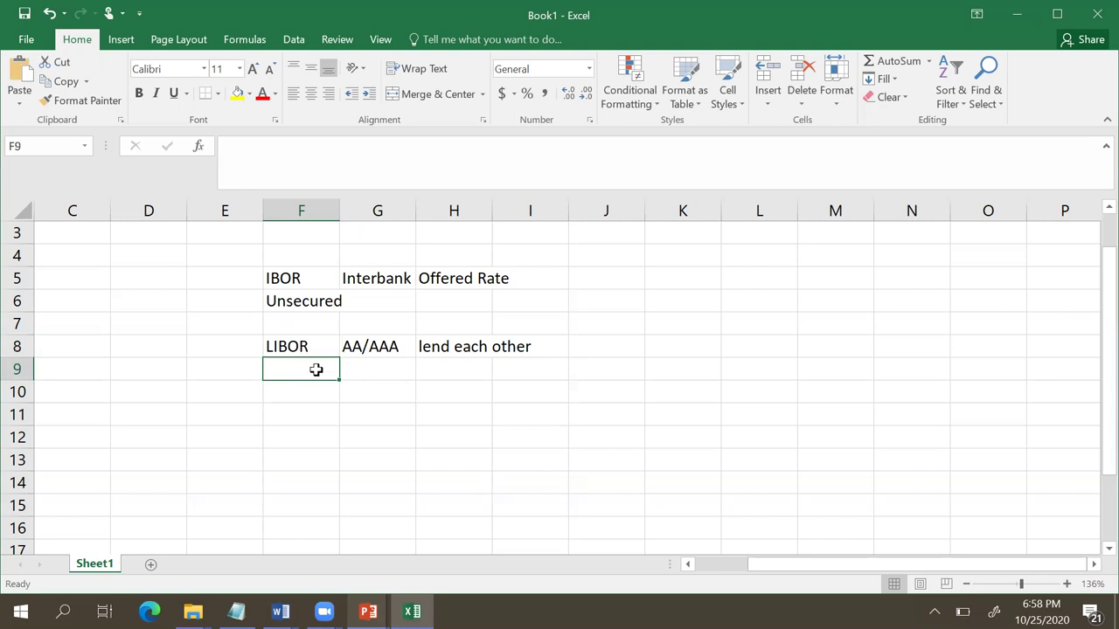
text(B)
text(BA)
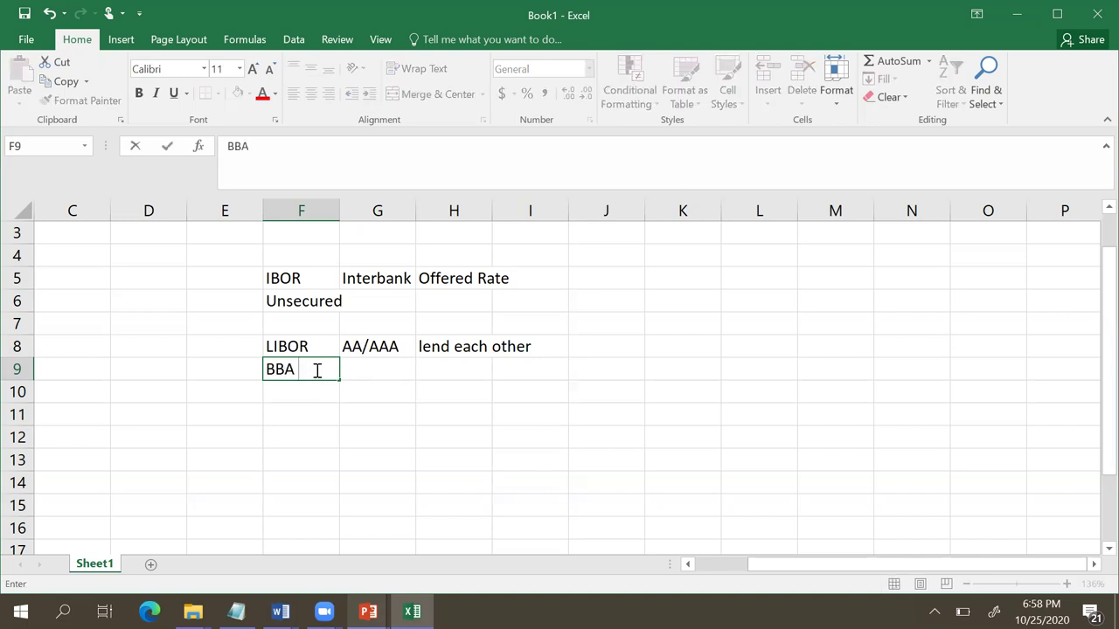
key(BackSpace)
key(Tab)
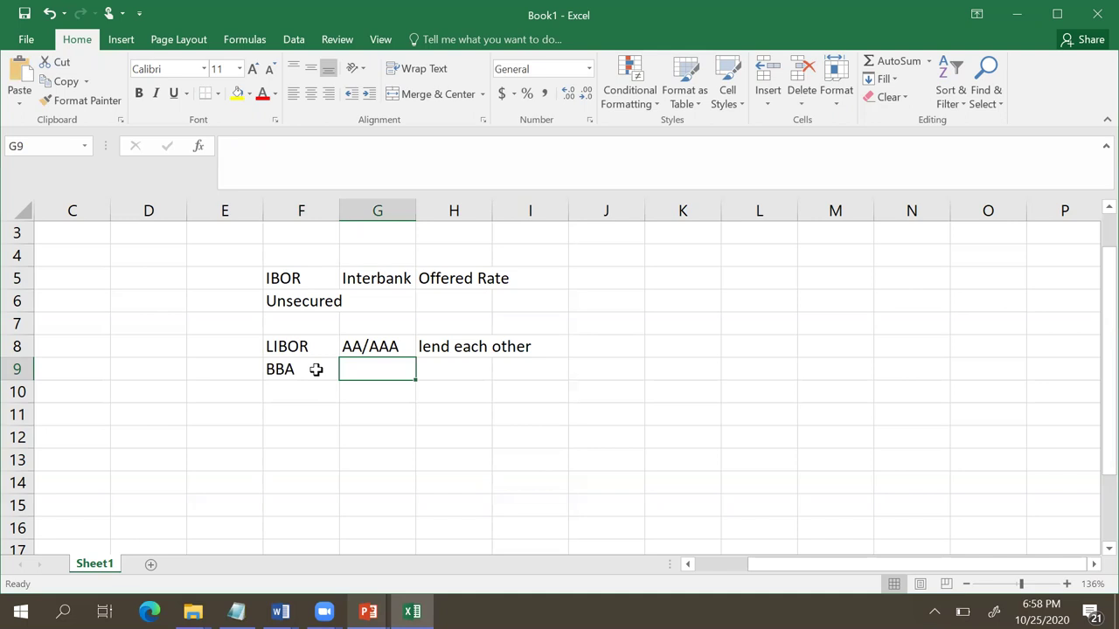
text(ICE)
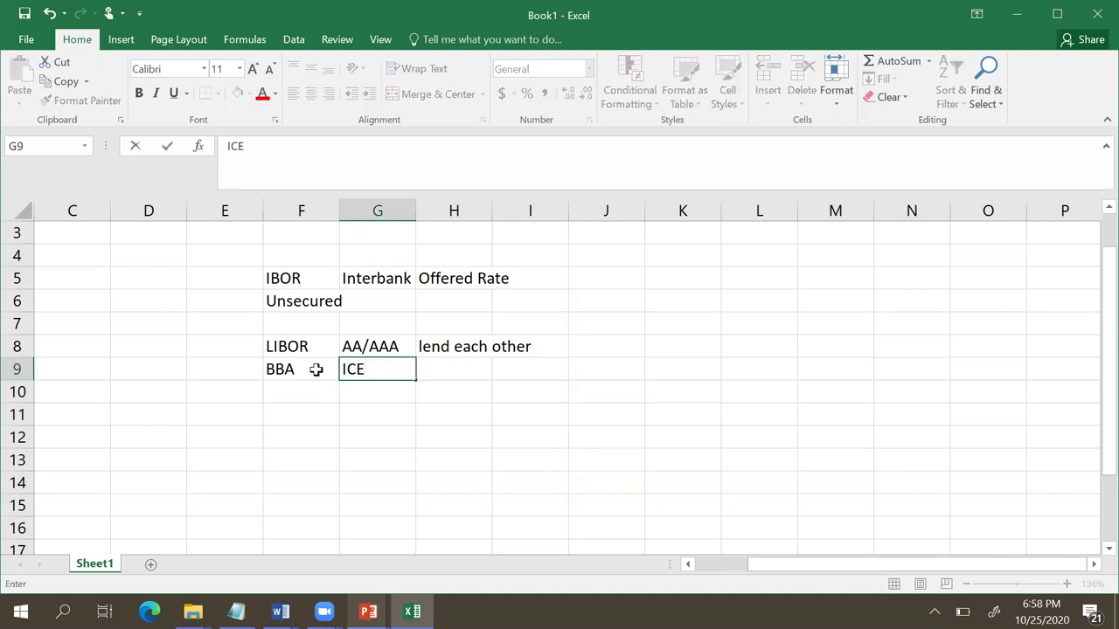
key(Left)
key(Left)
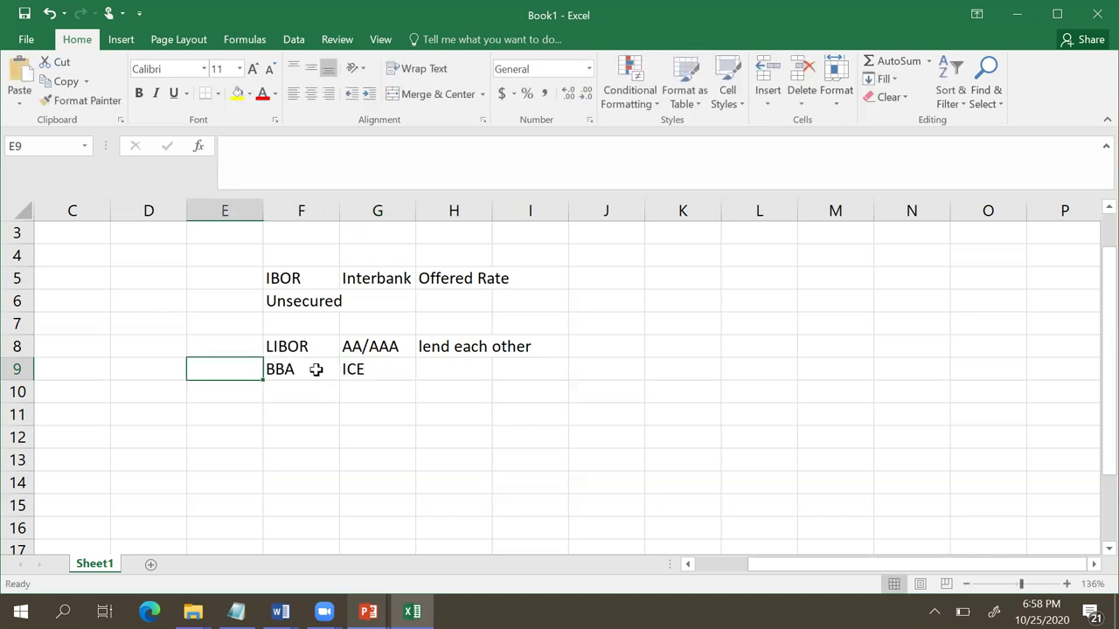
click(316, 370)
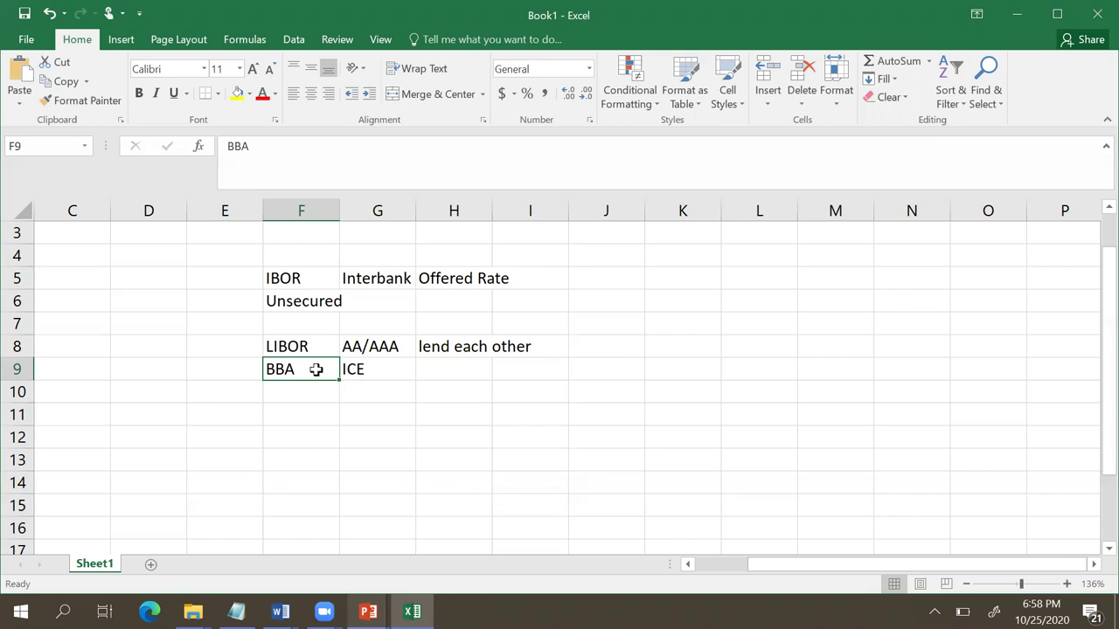
Step: Enter 'Loans/ Bonds/ Notionals Derivatives' in cell J8
click(591, 346)
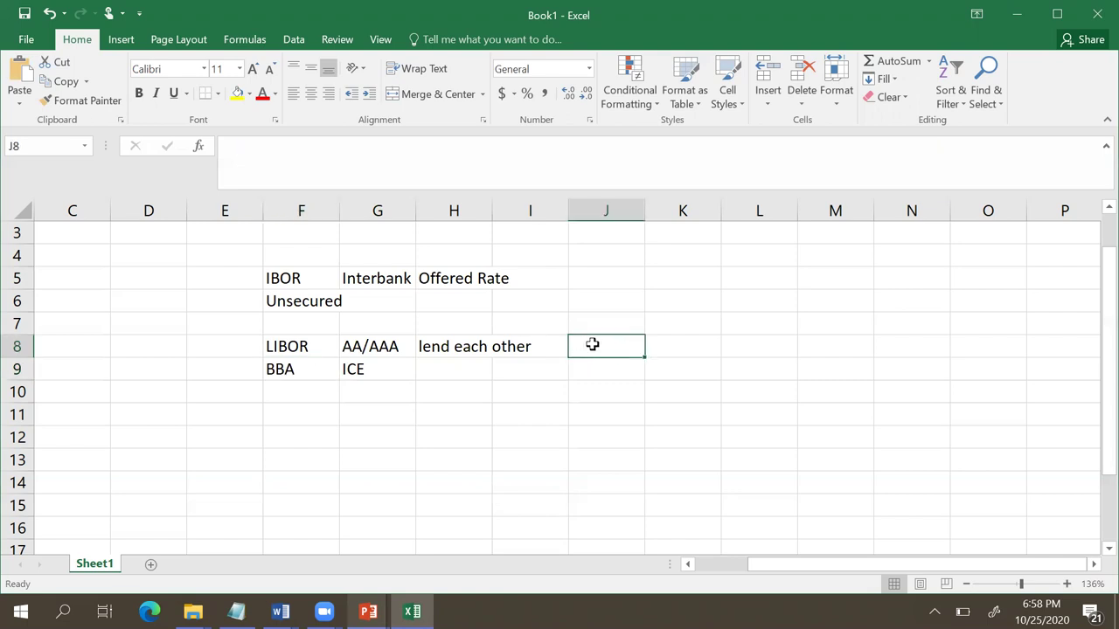
text(Loans)
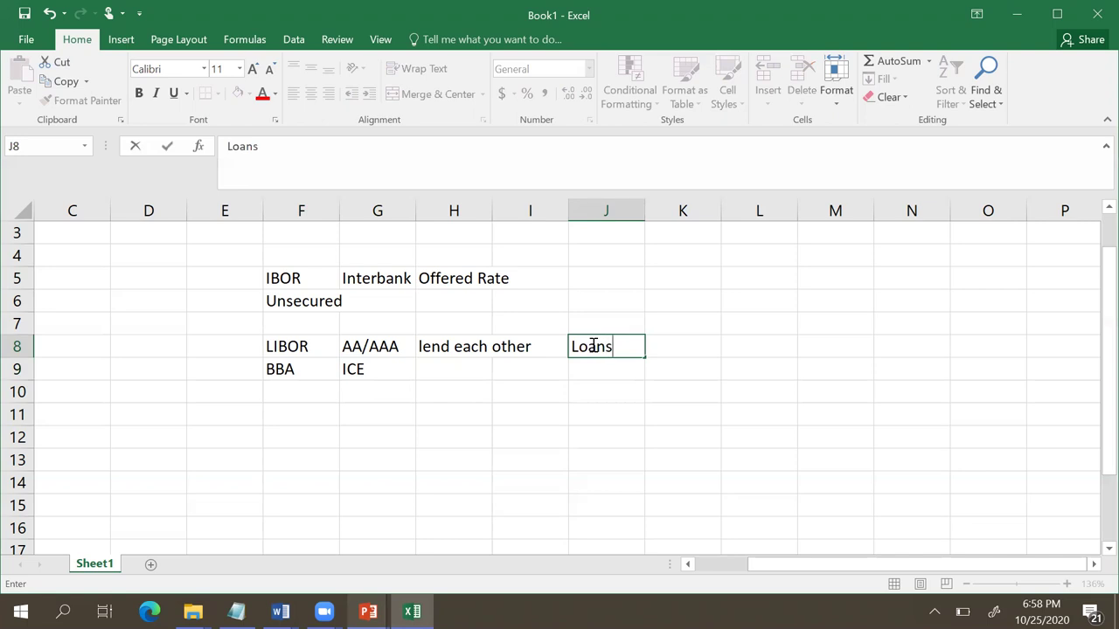
text(/)
text( Bo)
text(nds/ )
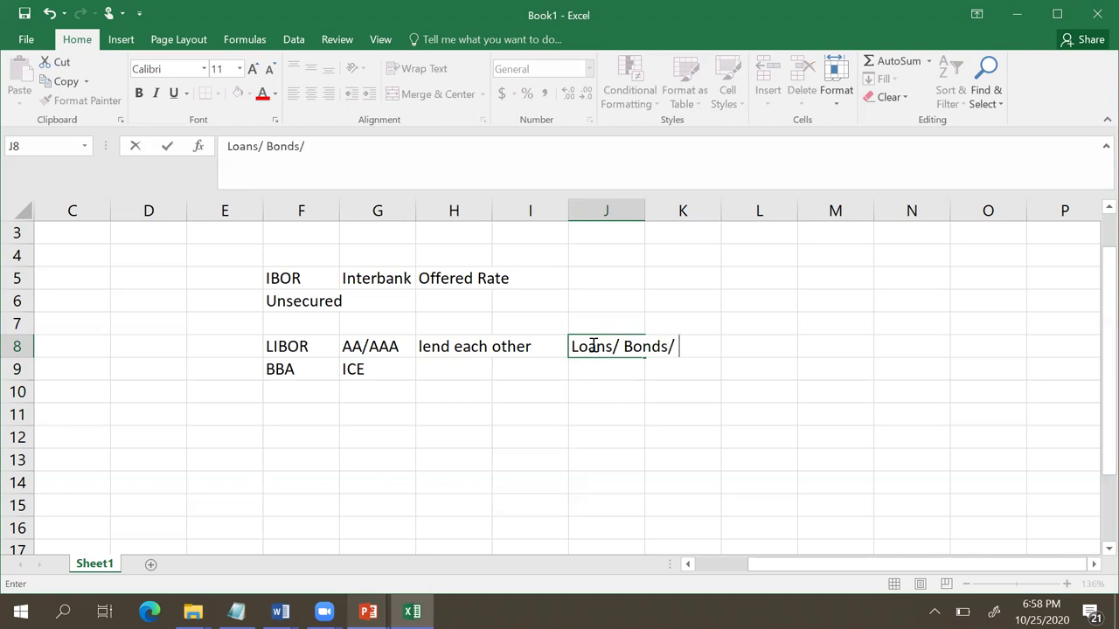
text(Notio)
text(nals)
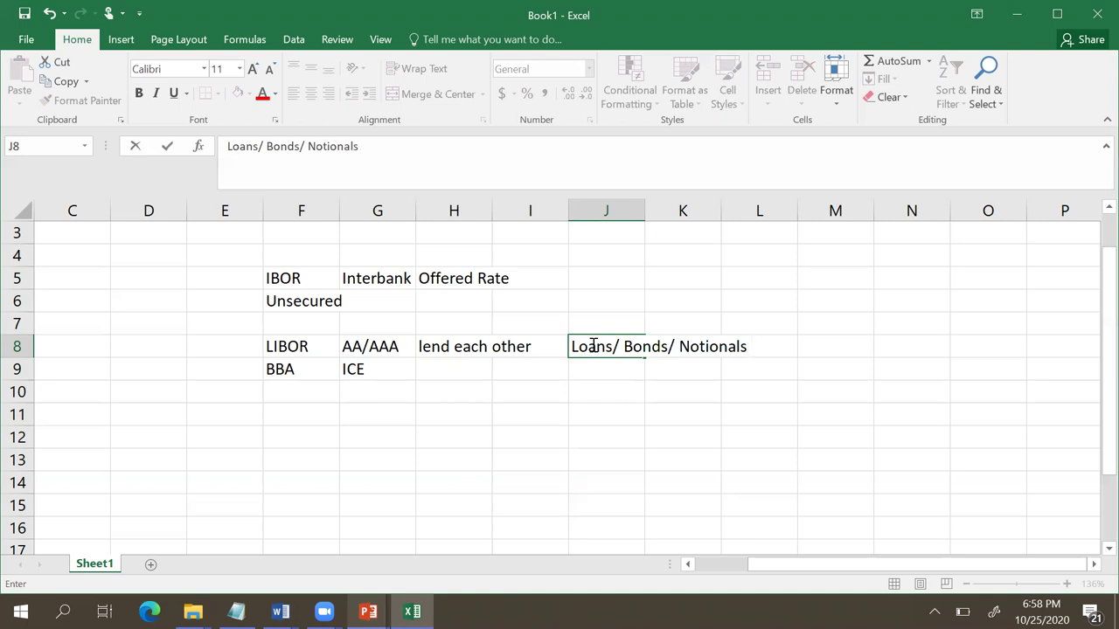
text( Derivati)
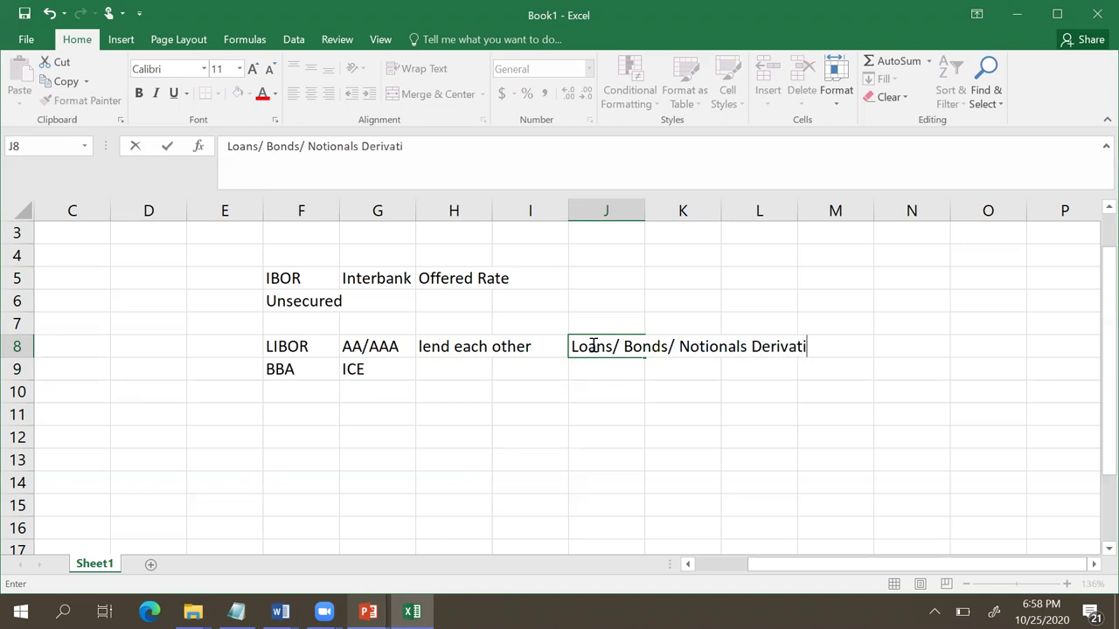
text(ves)
key(Return)
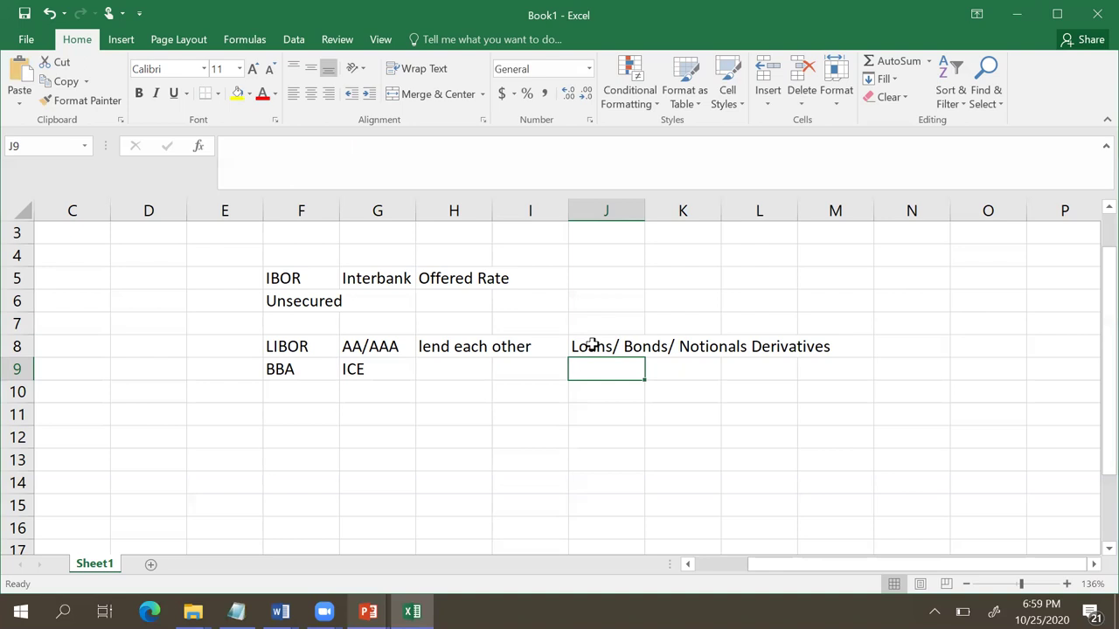
Step: Clear the old notes in F5:K9 and enter LIBOR in F5
mouse_move(287, 277)
mouse_down()
mouse_move(670, 382)
mouse_move(637, 373)
mouse_up()
key(Delete)
click(426, 330)
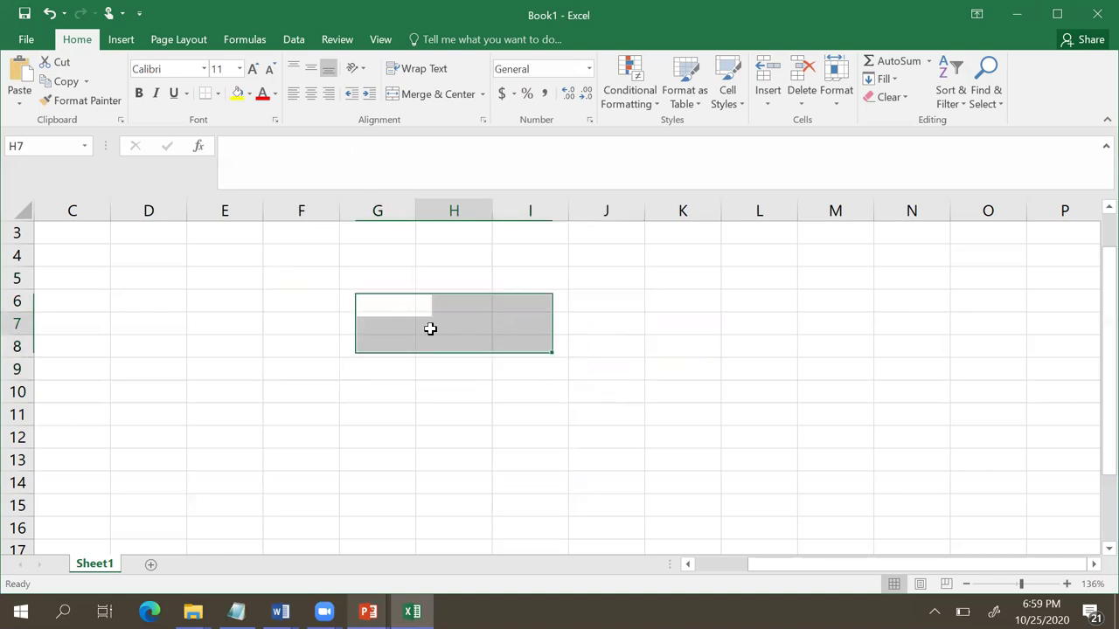
click(318, 282)
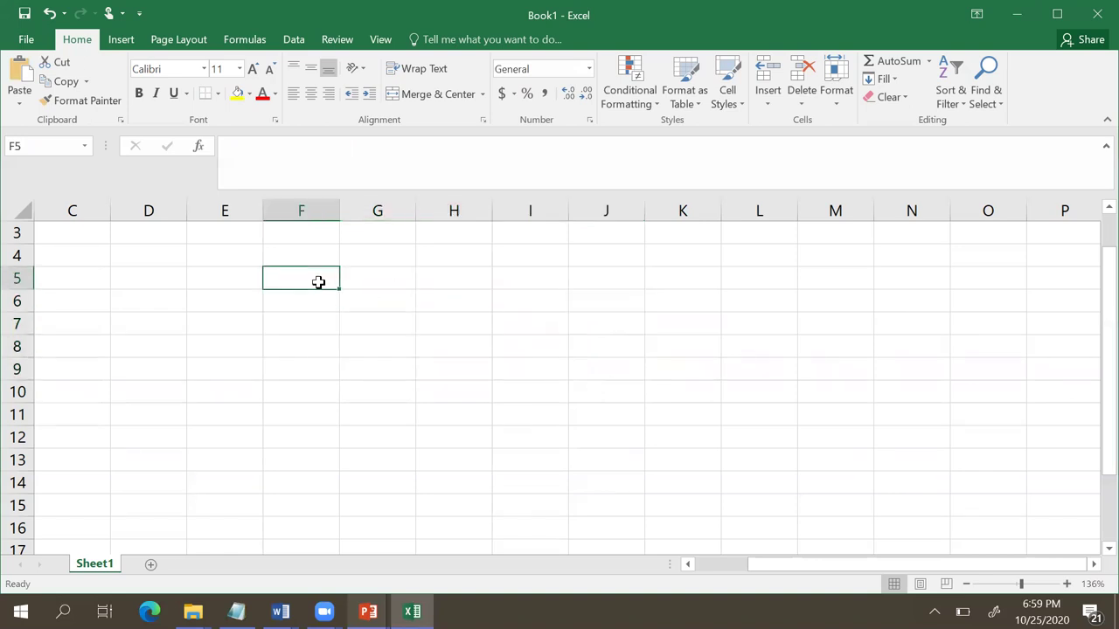
text(LIBOR)
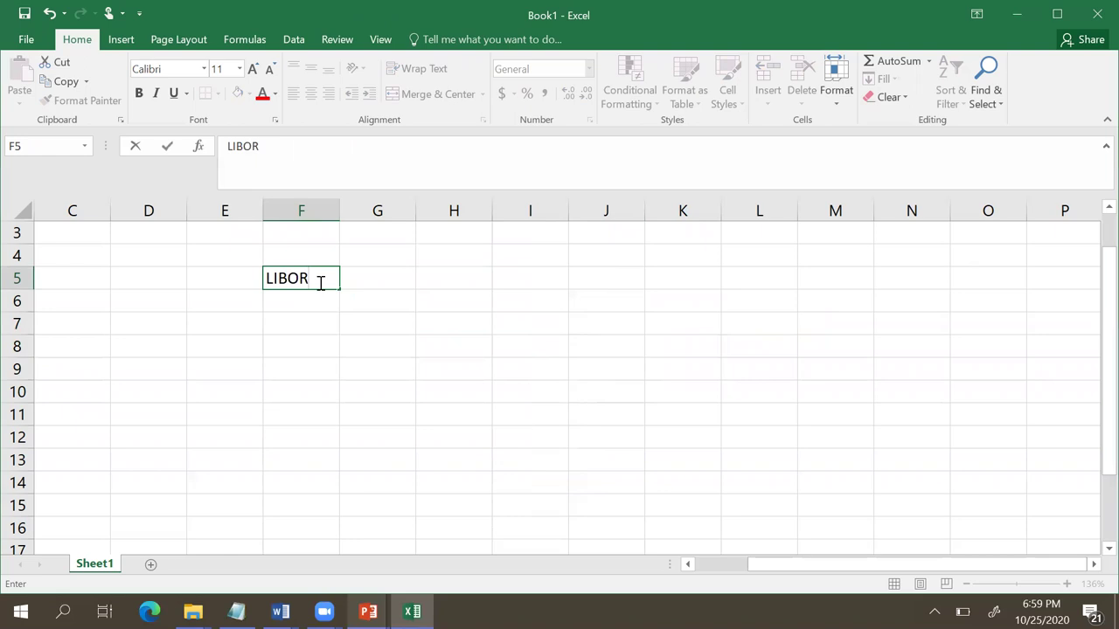
click(374, 279)
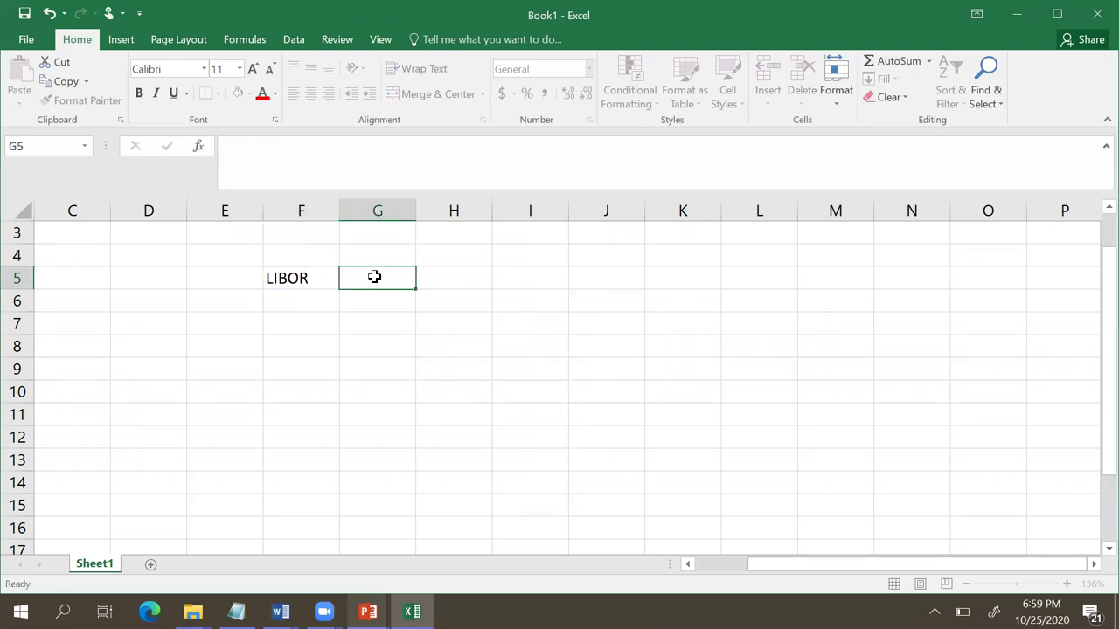
Step: Enter the tenors 1D, 1W and 1M in G5:I5
text(1D)
key(Tab)
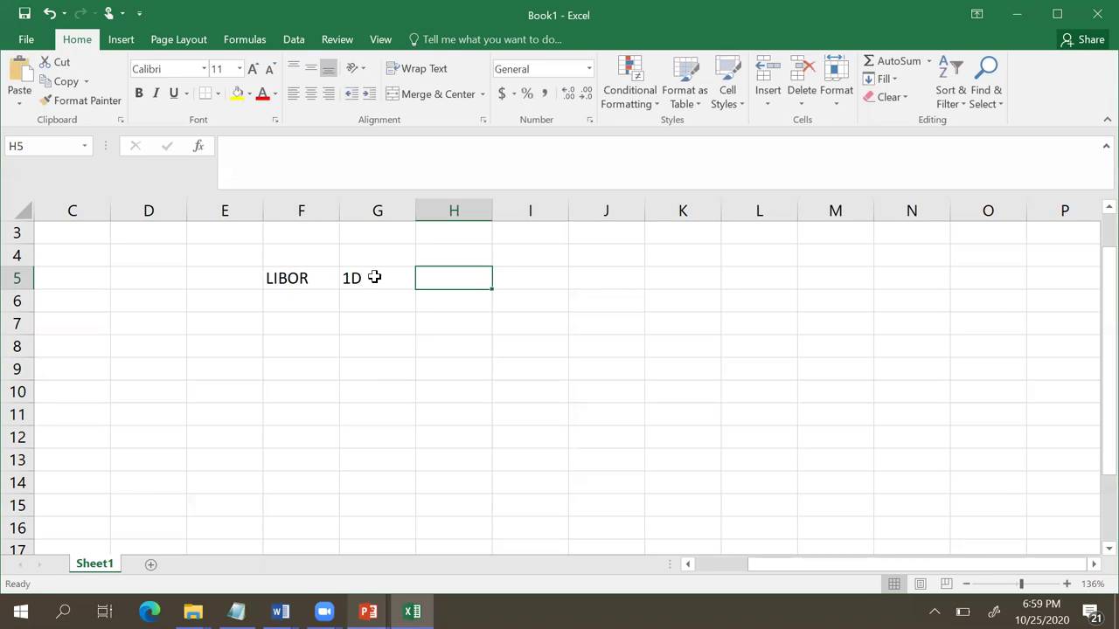
text(1W)
key(Tab)
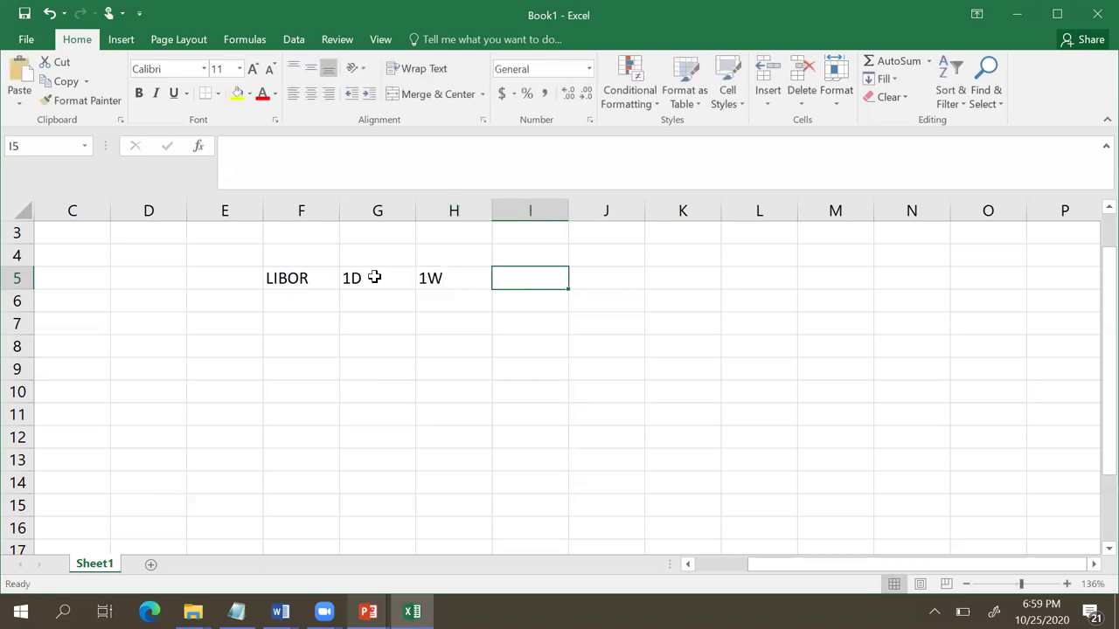
text(1M)
key(Page_Down)
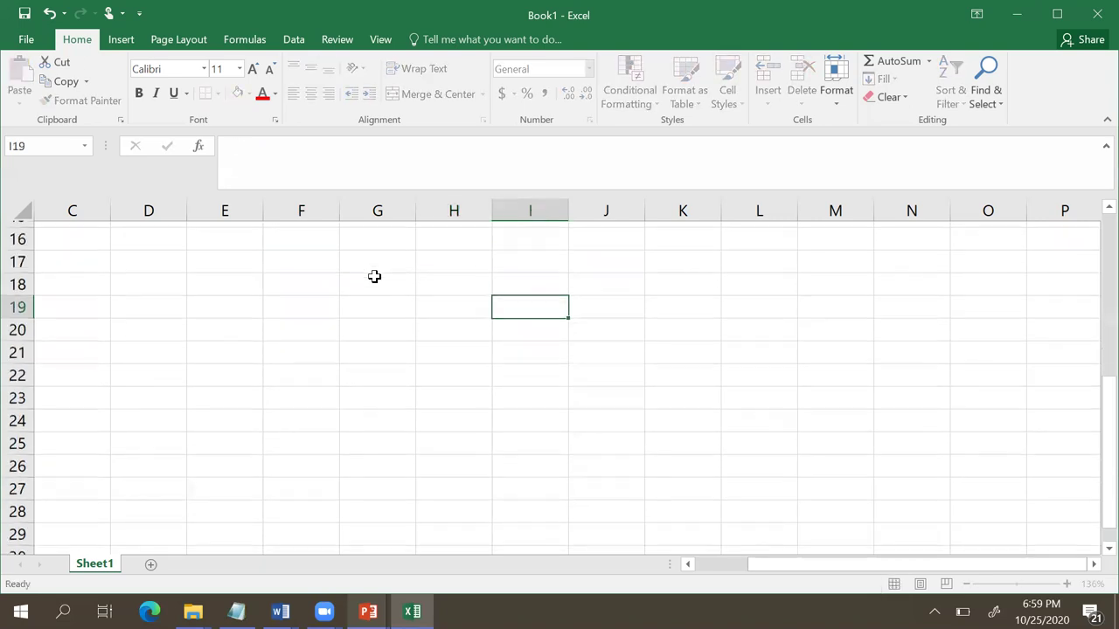
click(1072, 435)
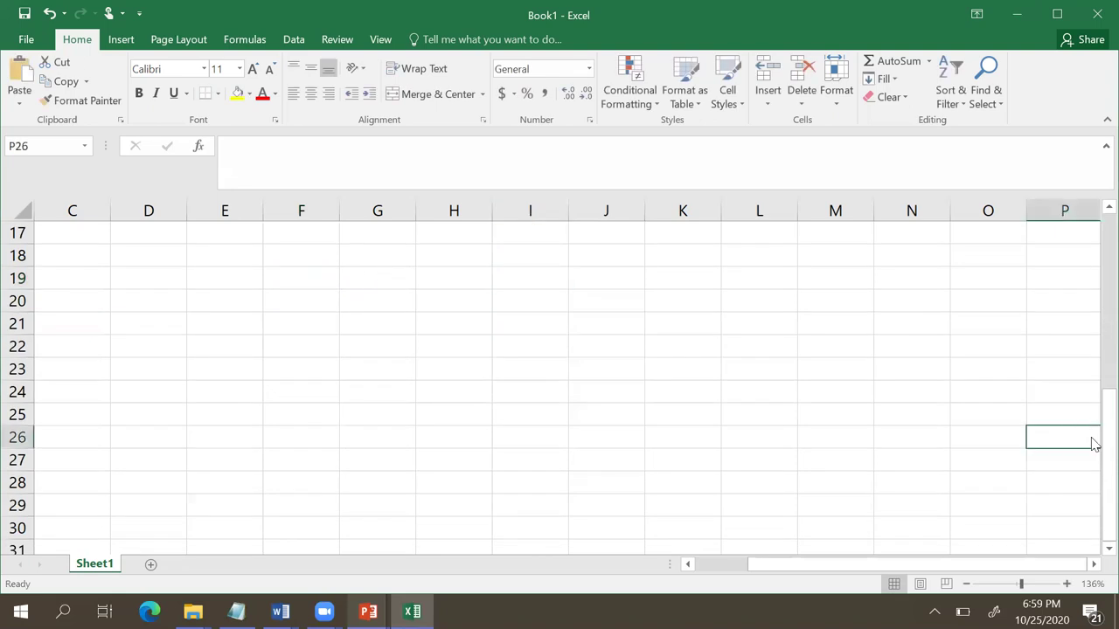
drag(1105, 437, 1091, 275)
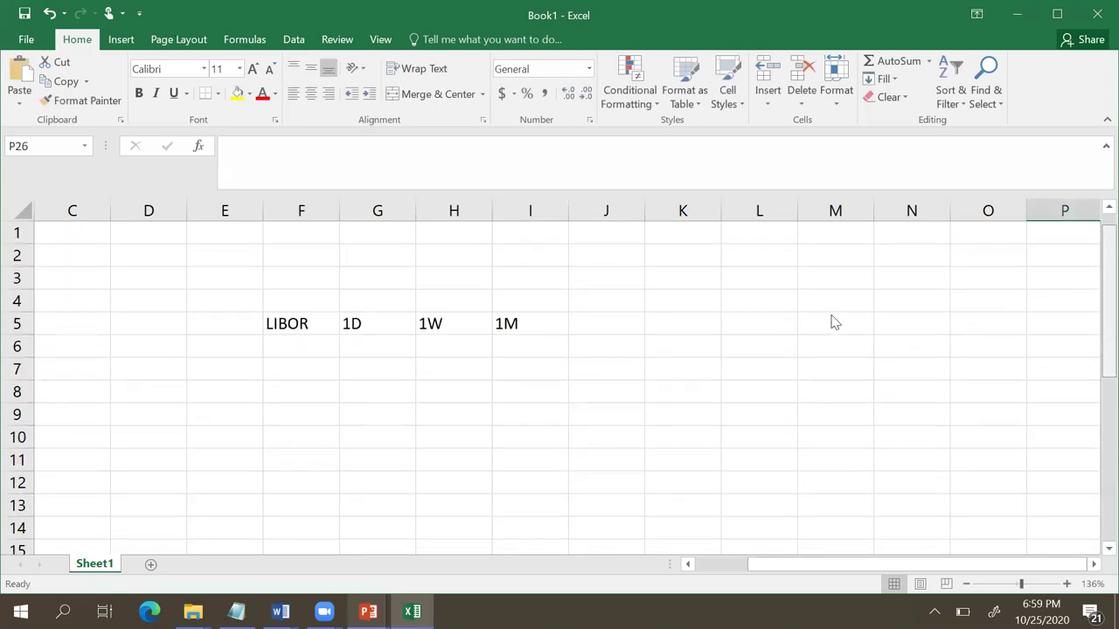
Step: Enter the tenors 2M, 3M, 6M and 12M in J5:M5
click(605, 300)
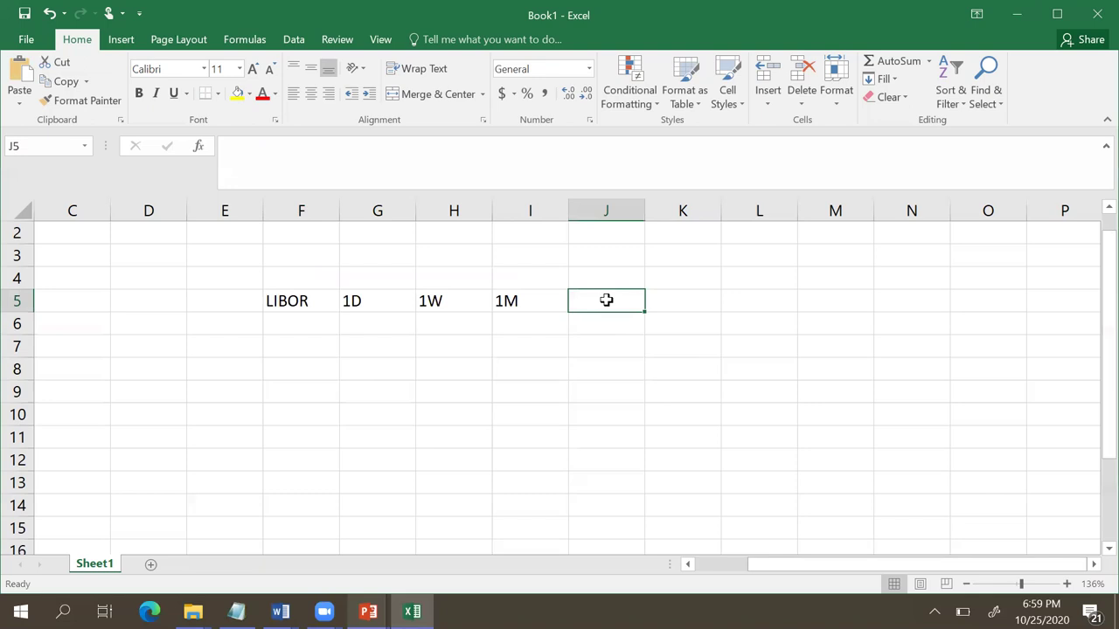
text(2M)
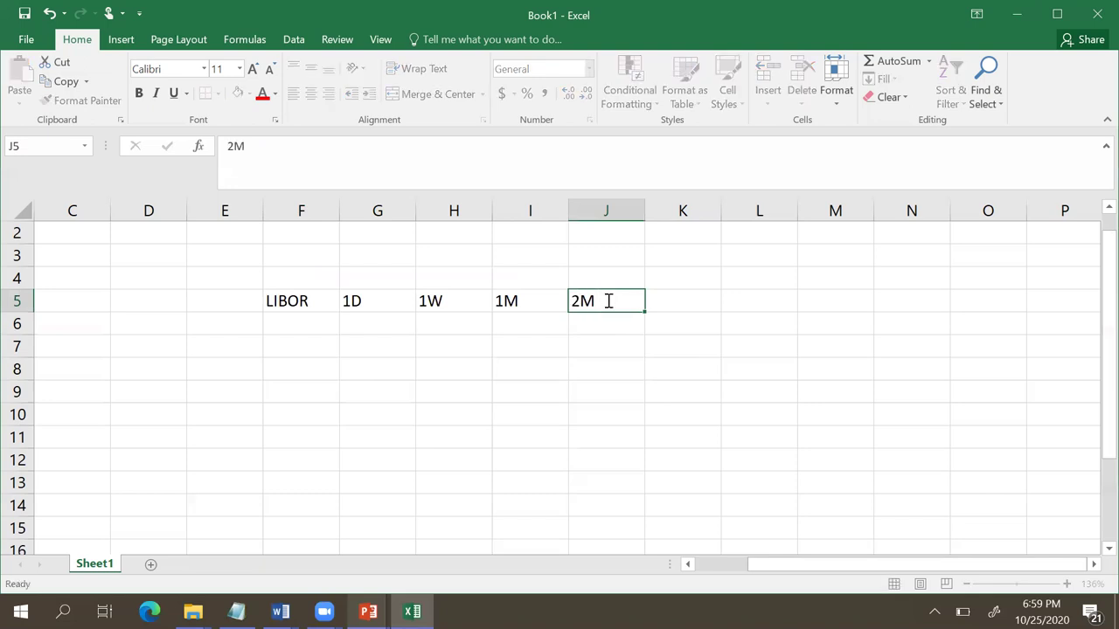
key(Tab)
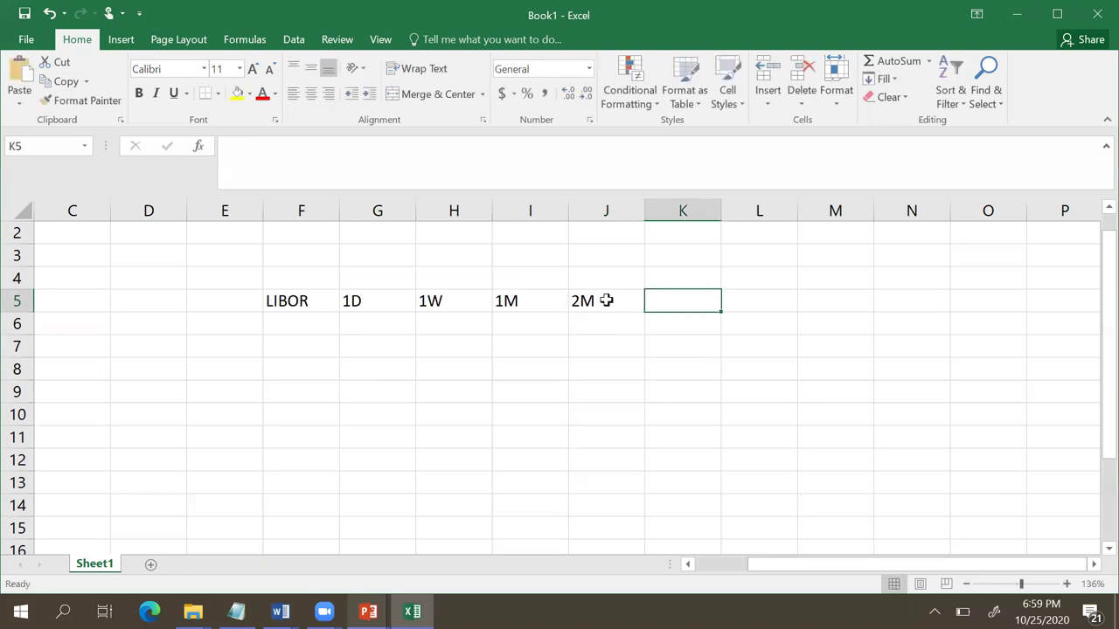
text(3M)
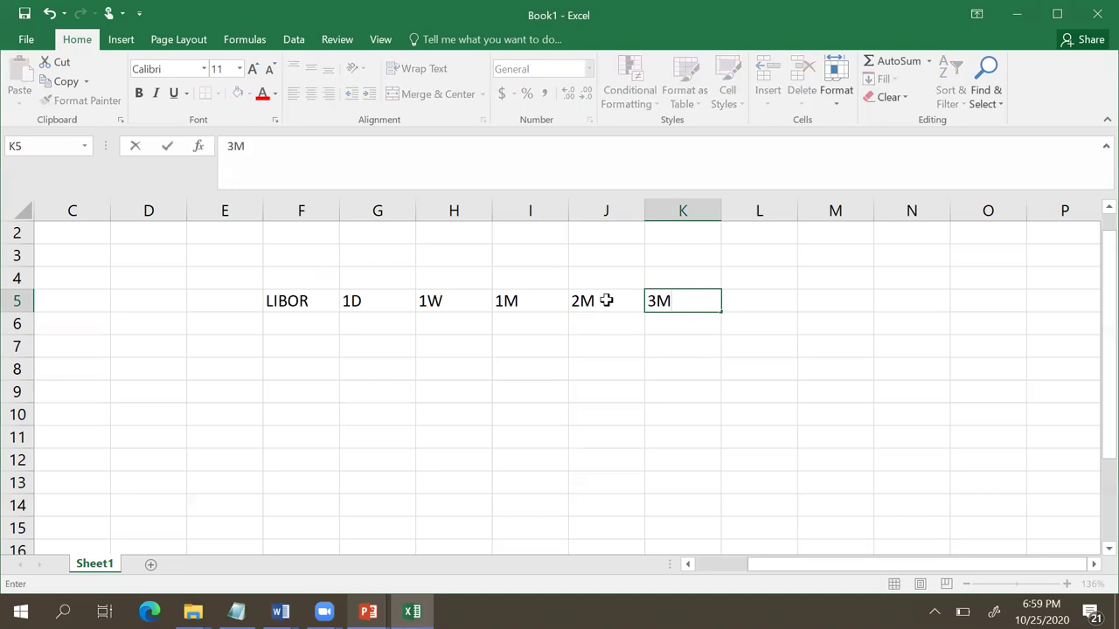
key(Tab)
text(6)
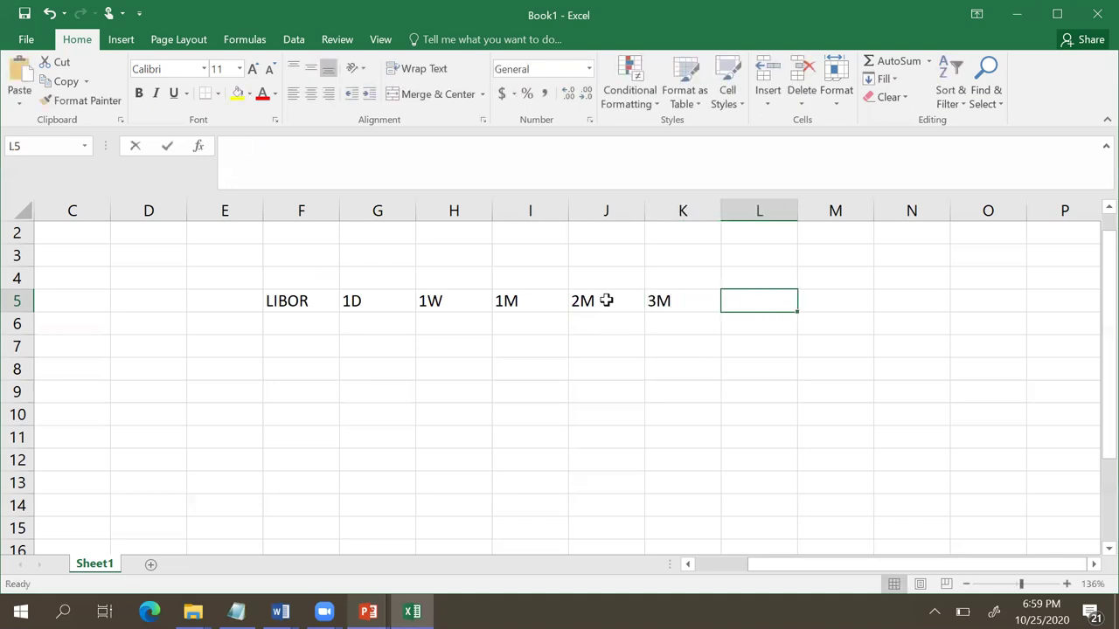
text(M)
key(Tab)
text(12)
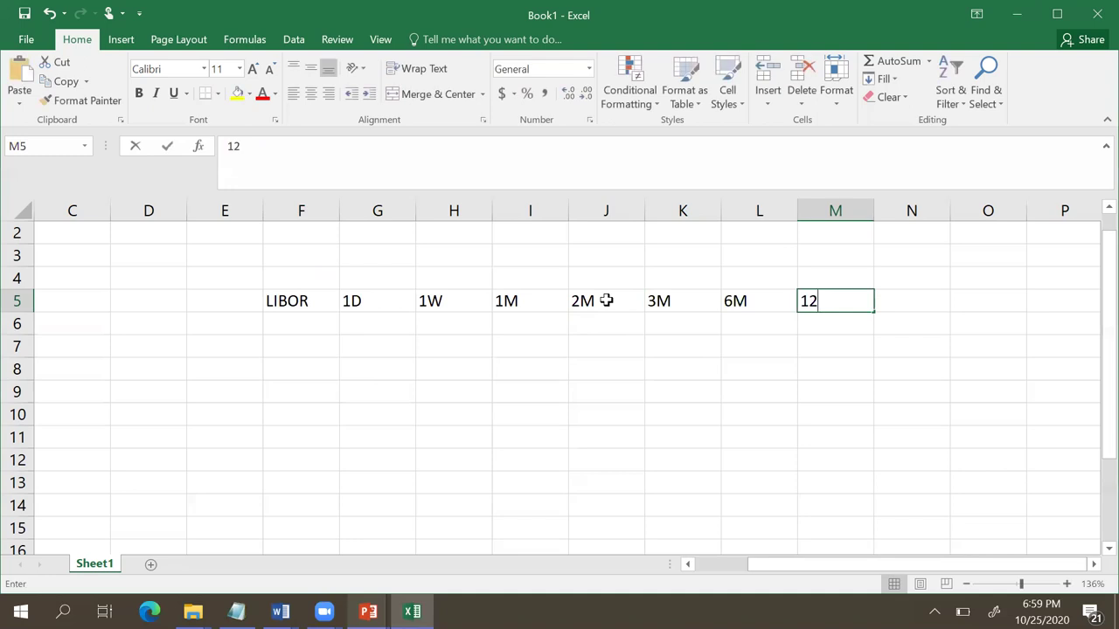
text(M)
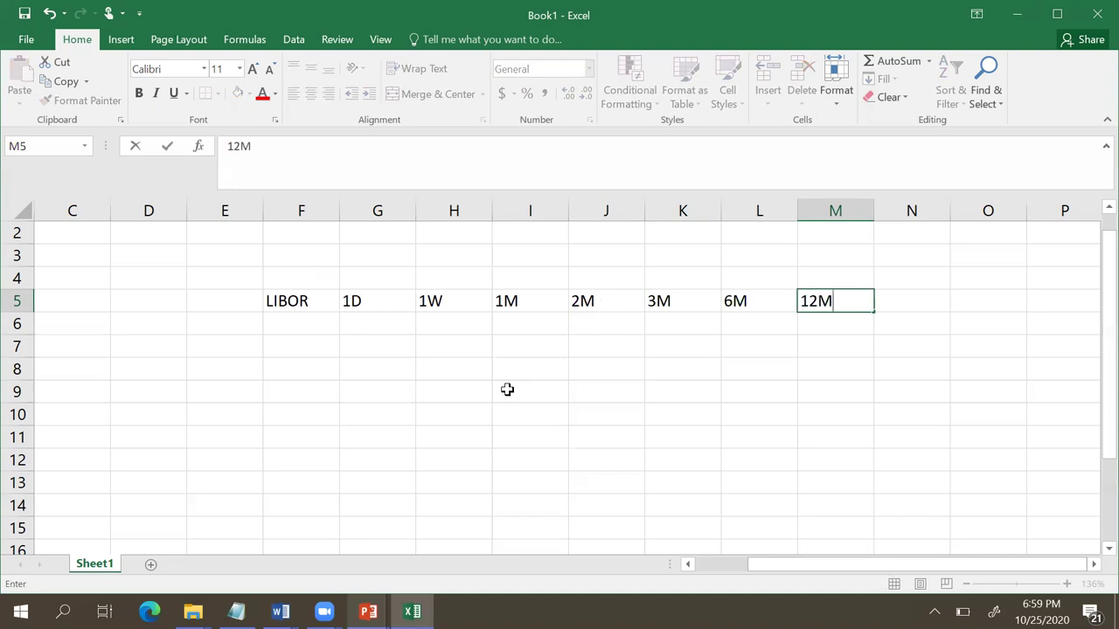
click(511, 391)
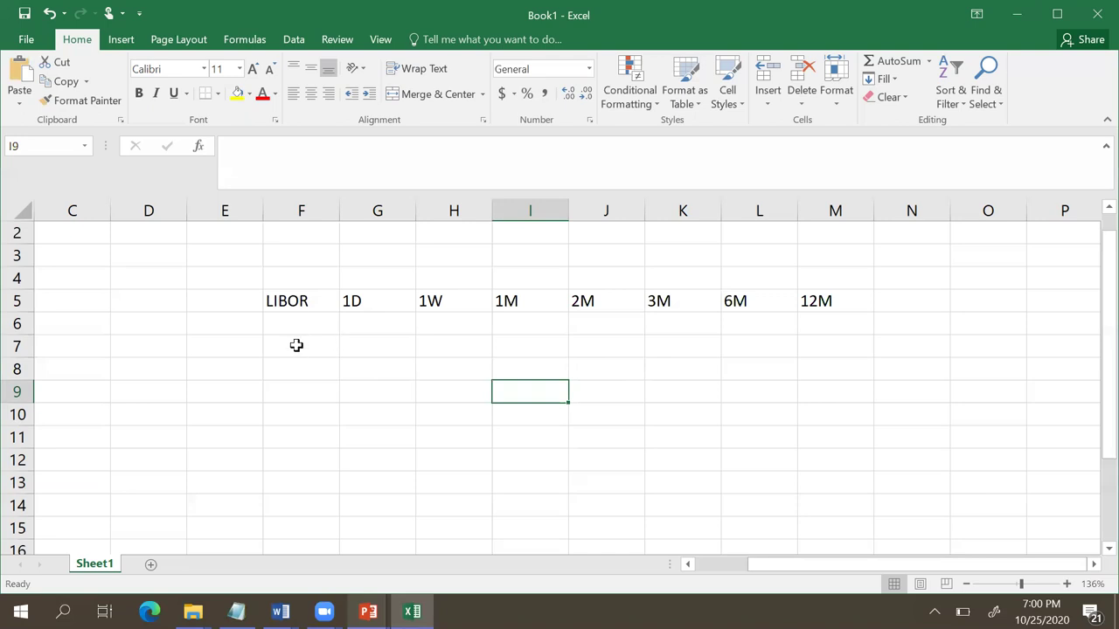
Step: List the currencies USD, EUR, GBP, CHF and JPY down column F from F7
click(296, 345)
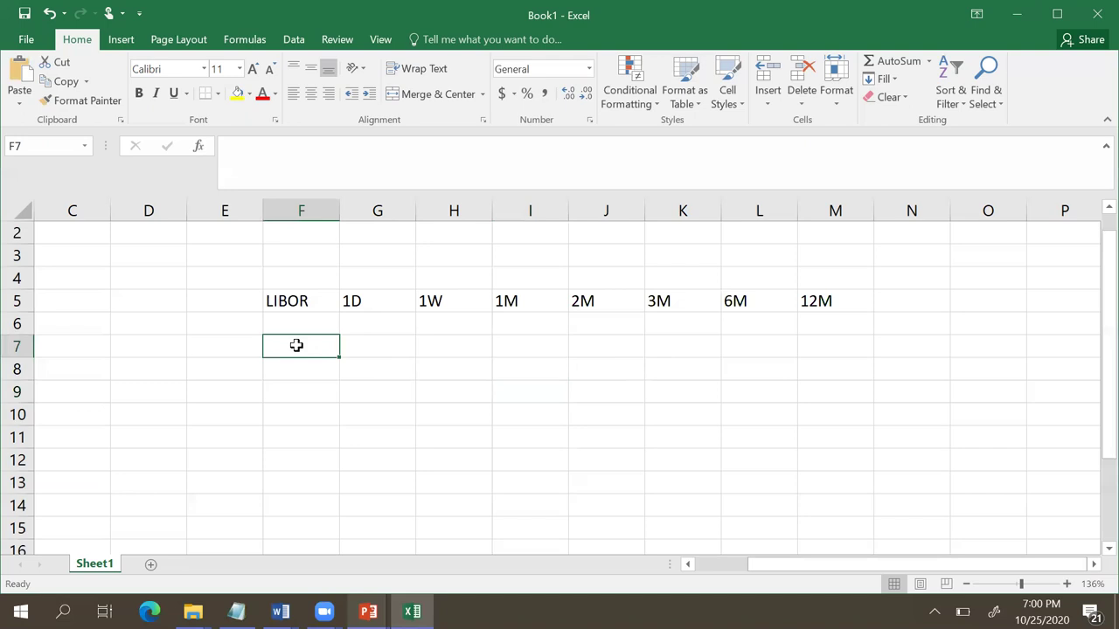
text(USD)
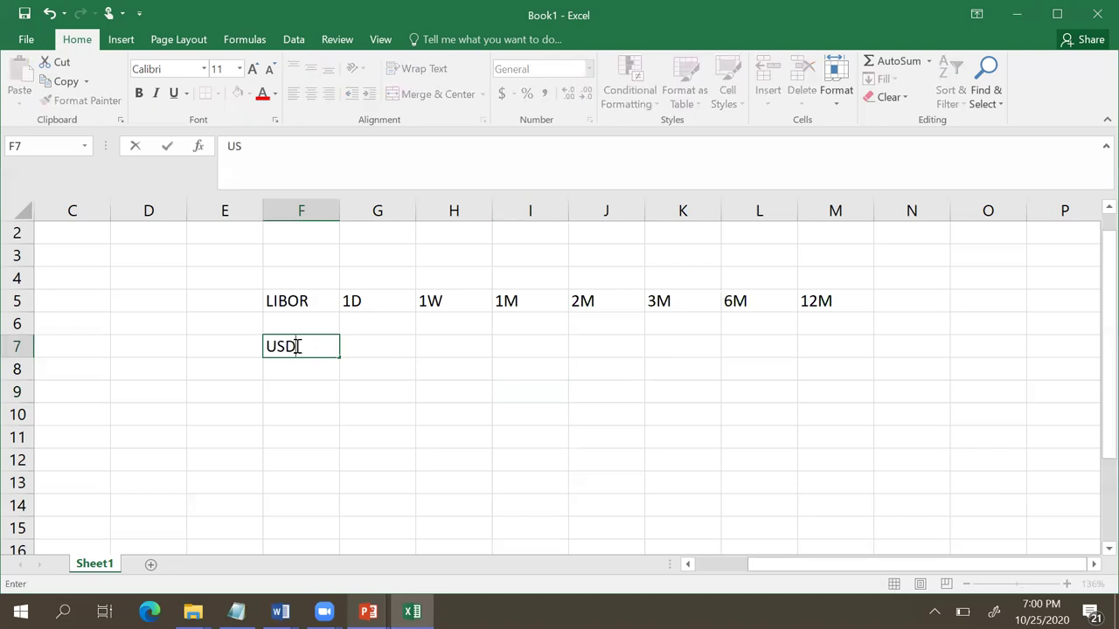
key(Return)
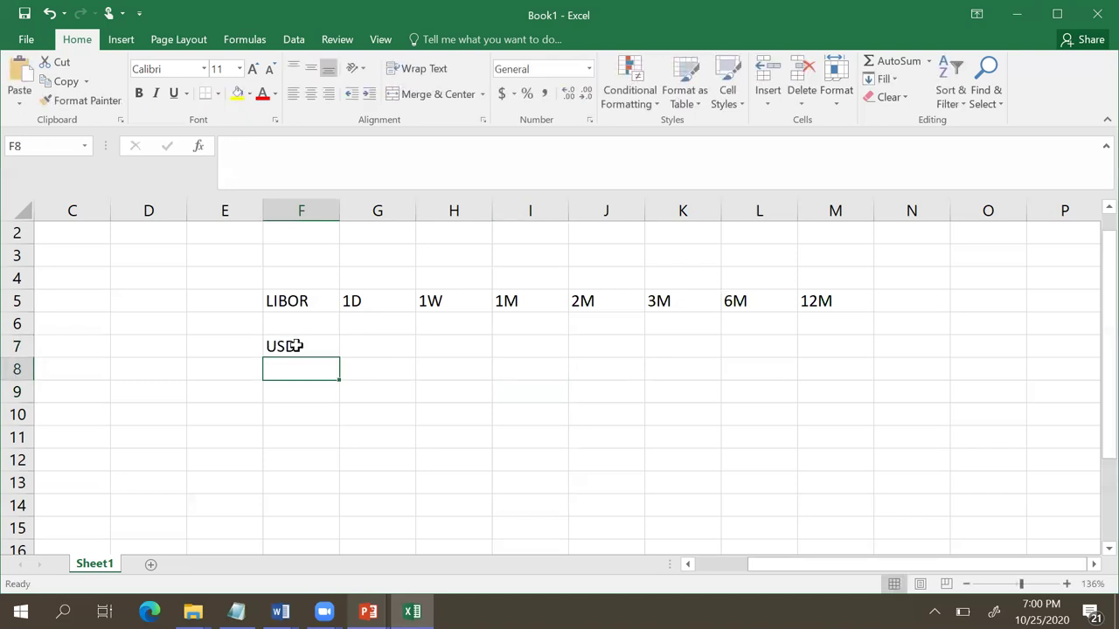
text(EUR)
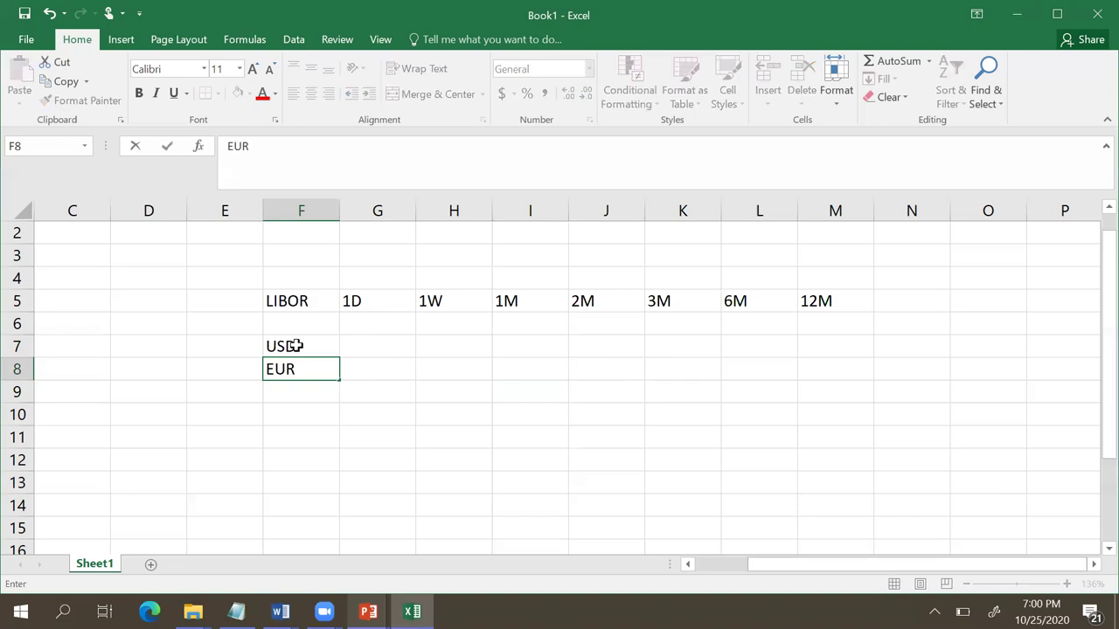
key(Return)
text(GB)
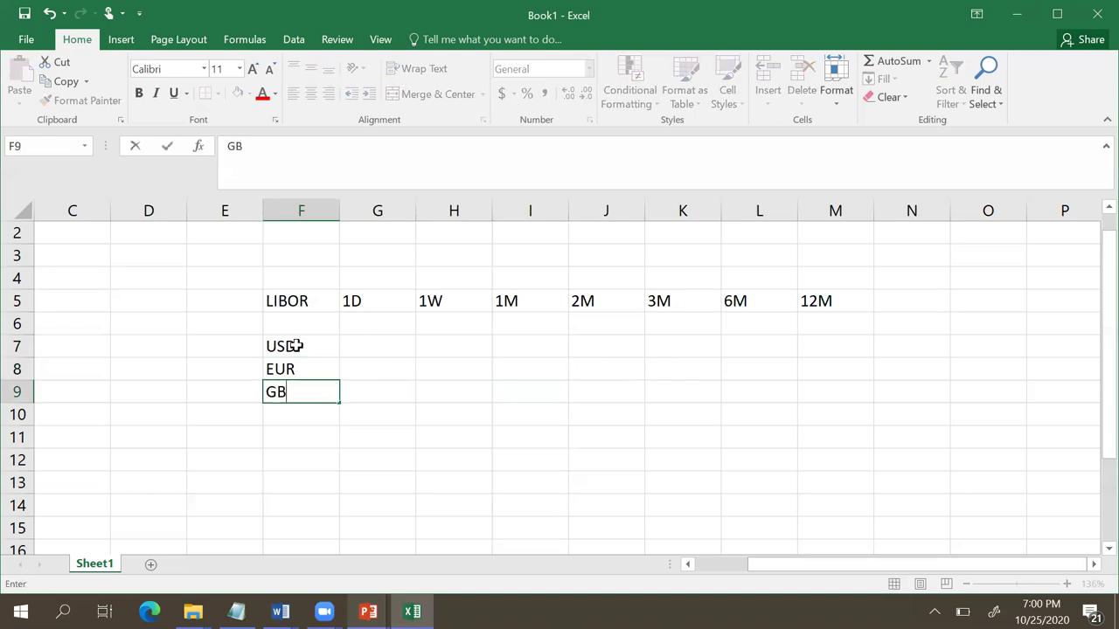
text(P)
key(Return)
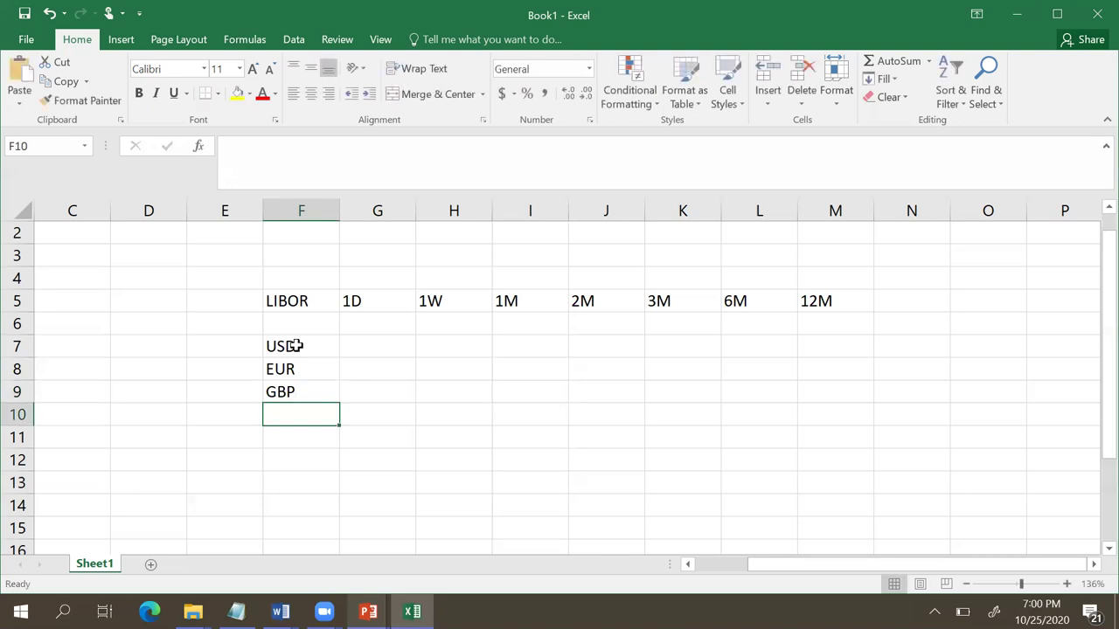
text(CHF)
key(Return)
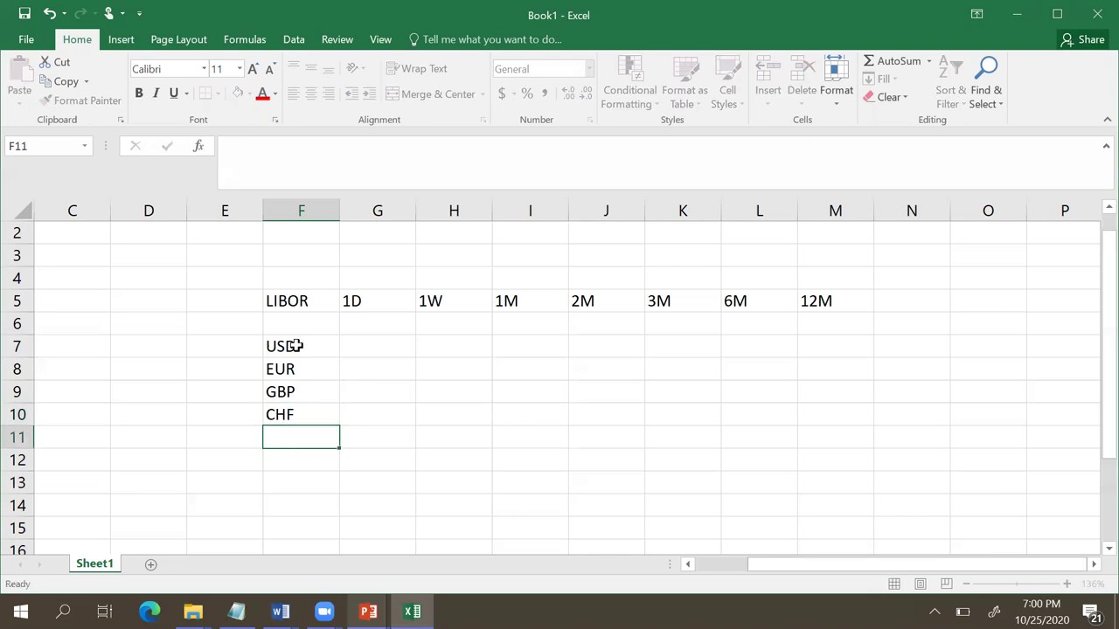
text(JPY)
click(428, 383)
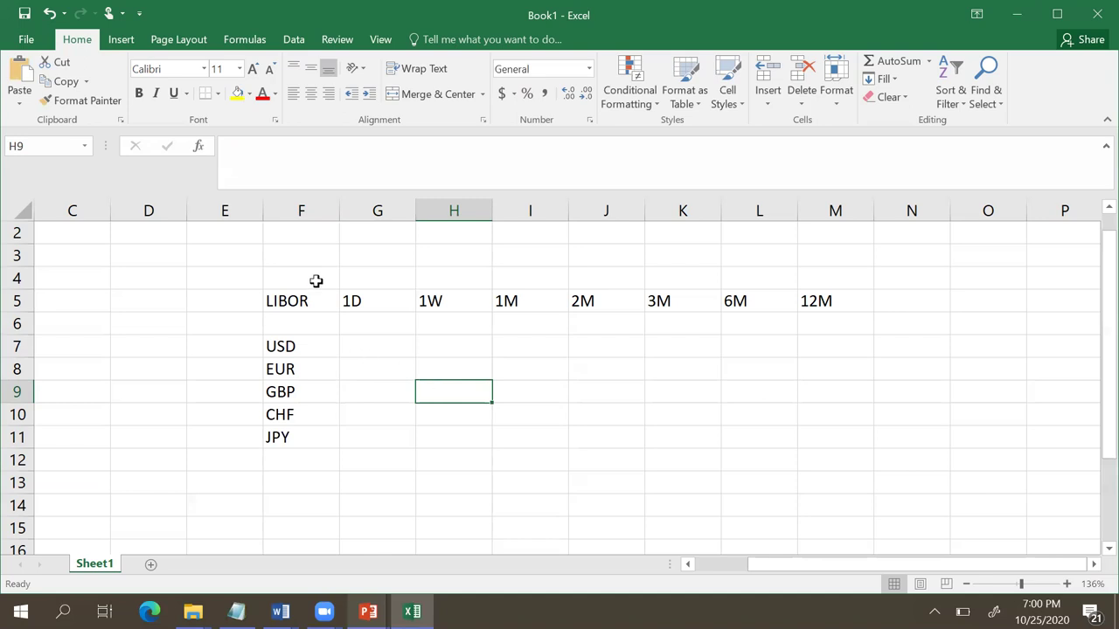
Step: Enter 2008 in F3 and BBA in G3 above the grid
click(284, 251)
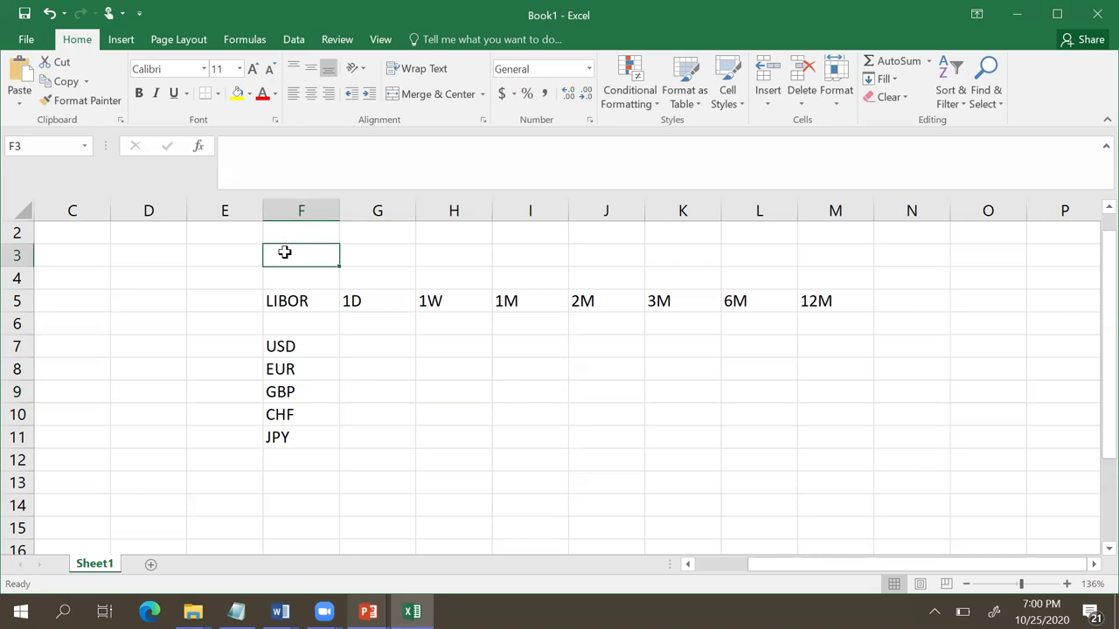
text(2008)
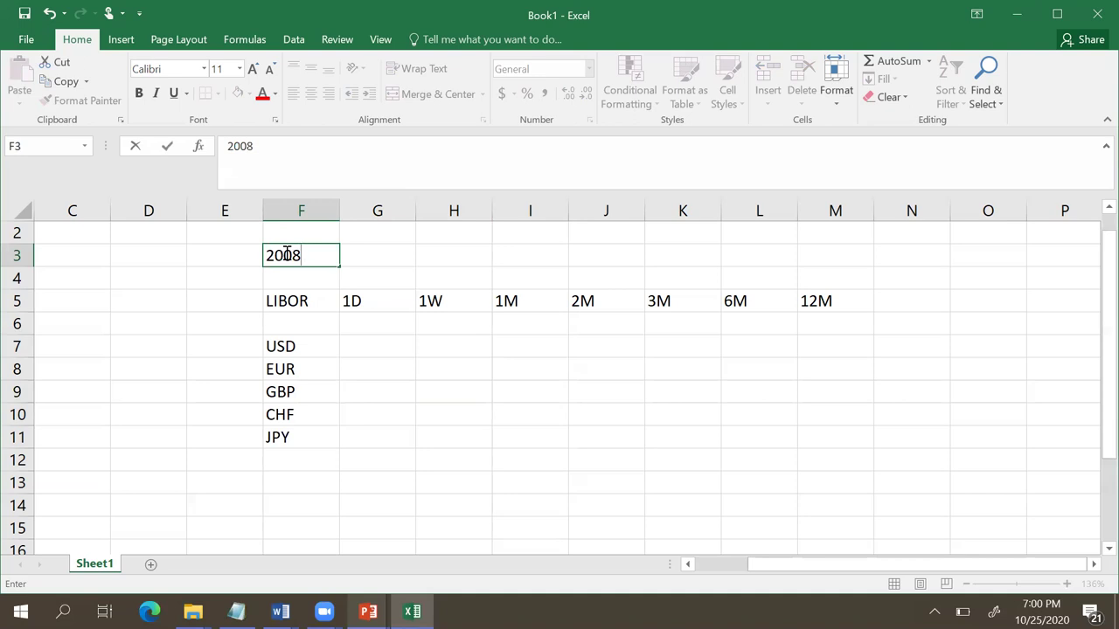
key(Tab)
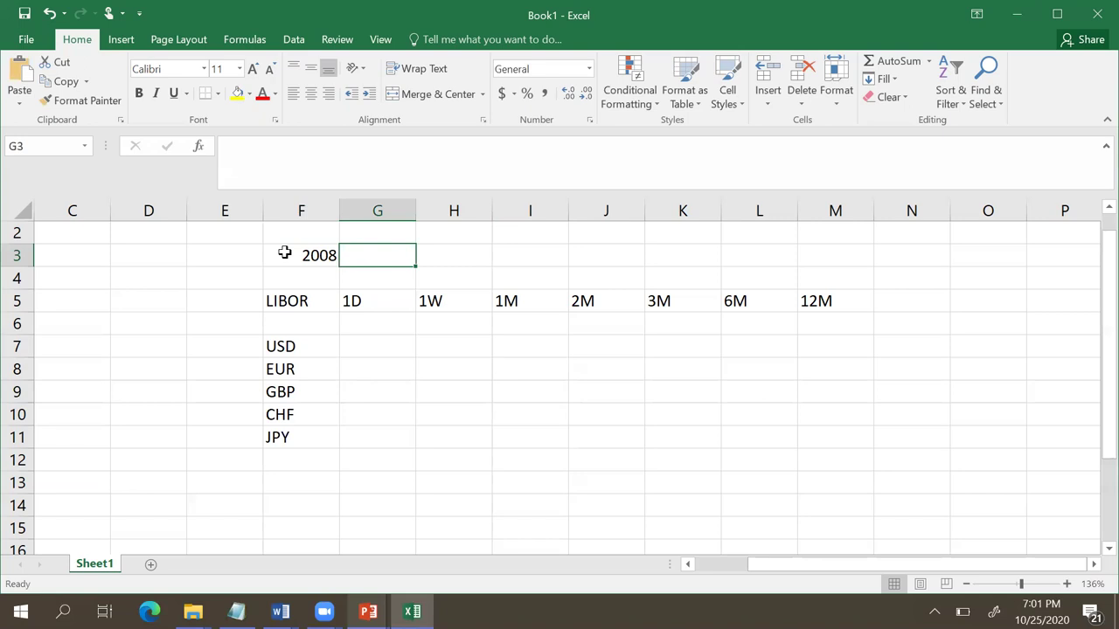
text(BBA)
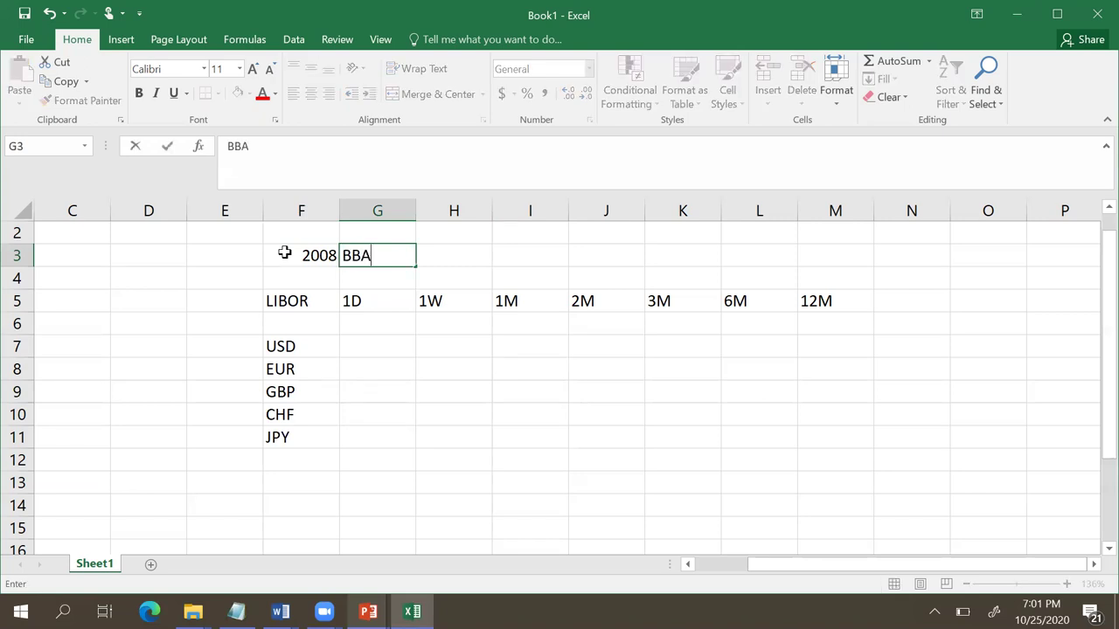
key(Tab)
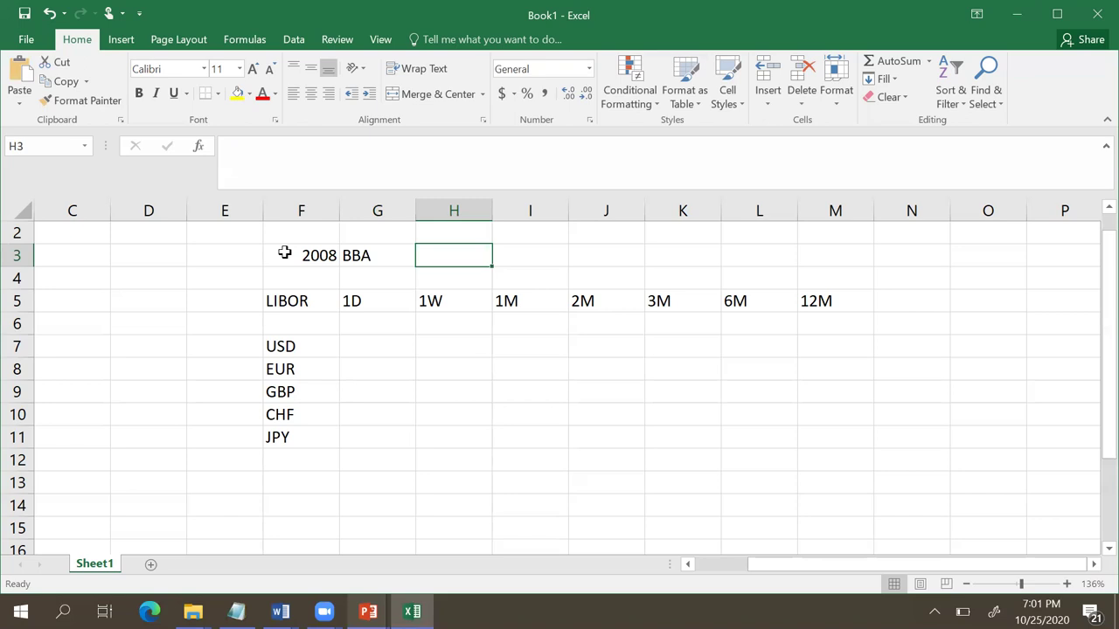
Step: Delete the blank row 6 beneath the tenor header
click(16, 322)
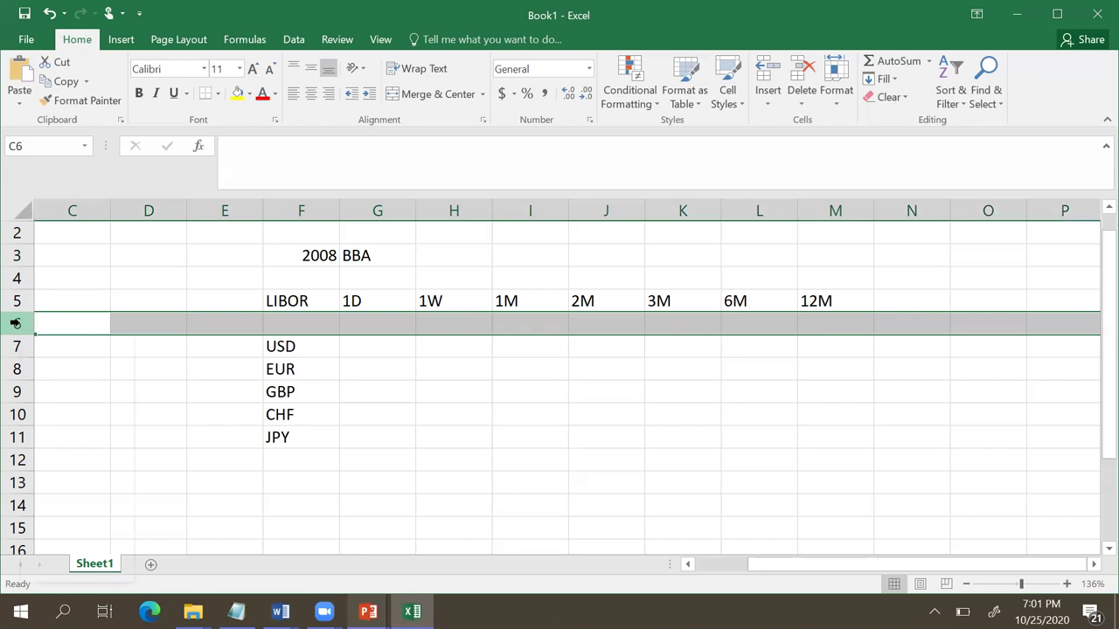
right_click(15, 322)
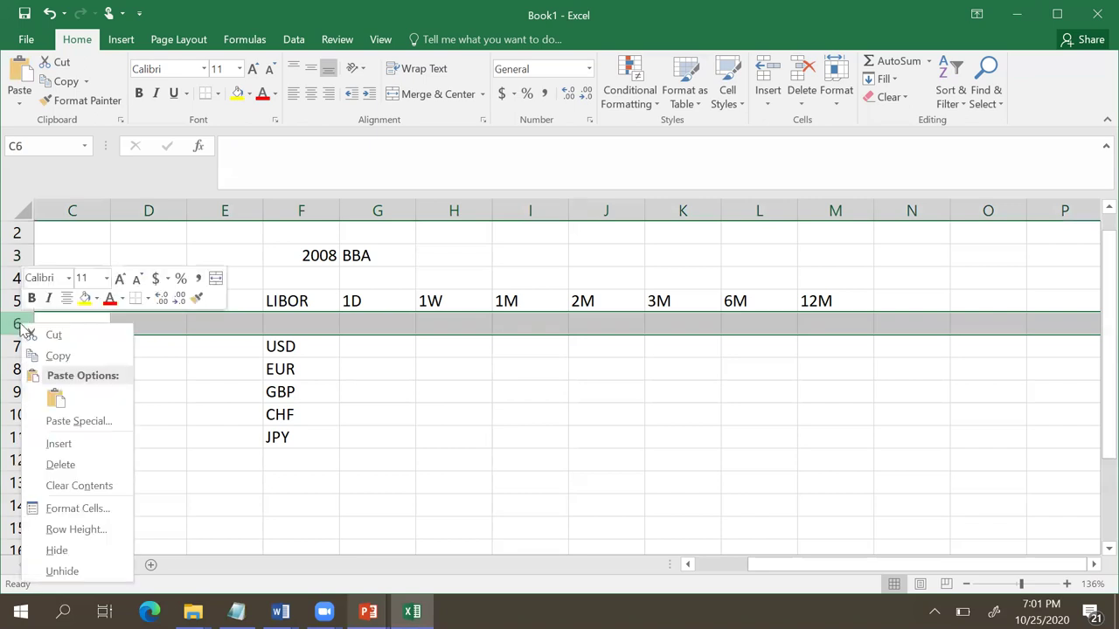
click(60, 466)
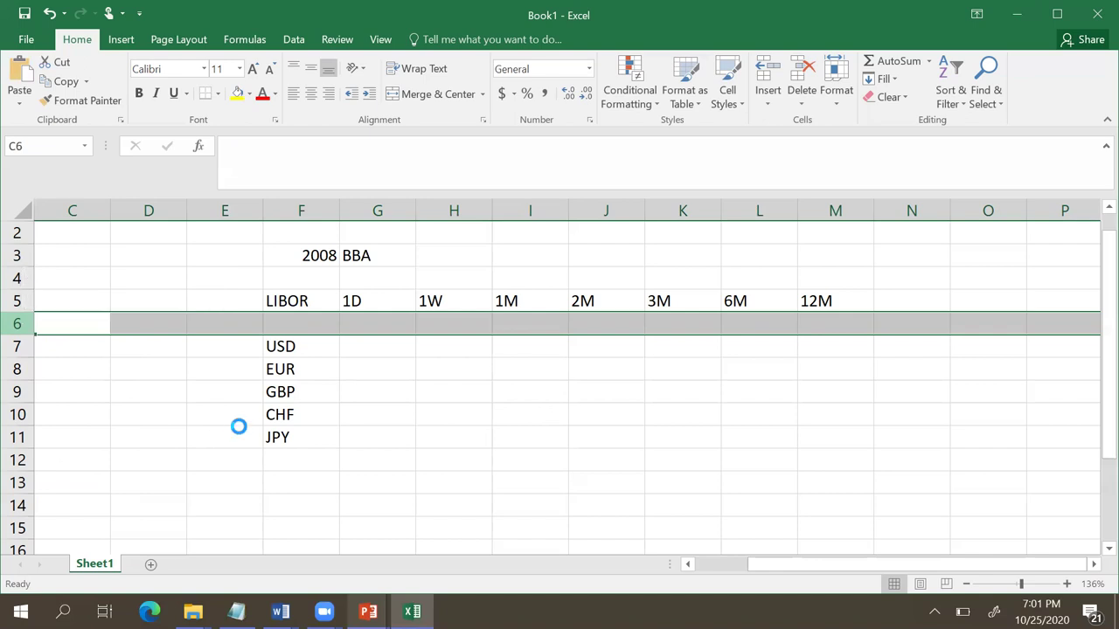
Step: Enter ICE in H3 and 'LIBOR Dec 2021' in I3
click(438, 251)
text(I)
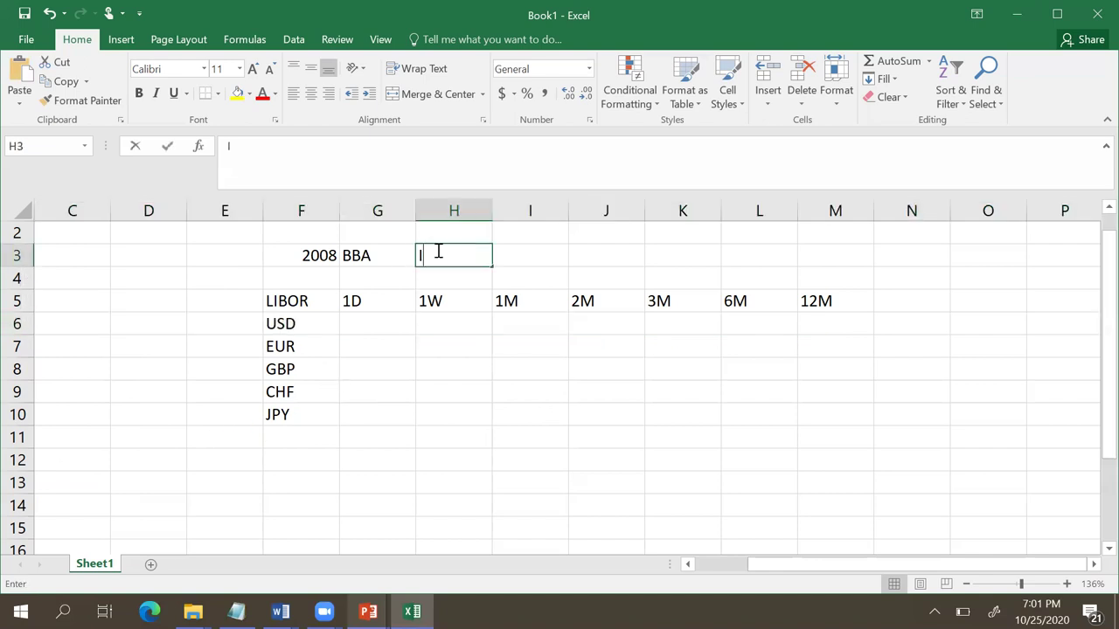
text(CE)
key(Return)
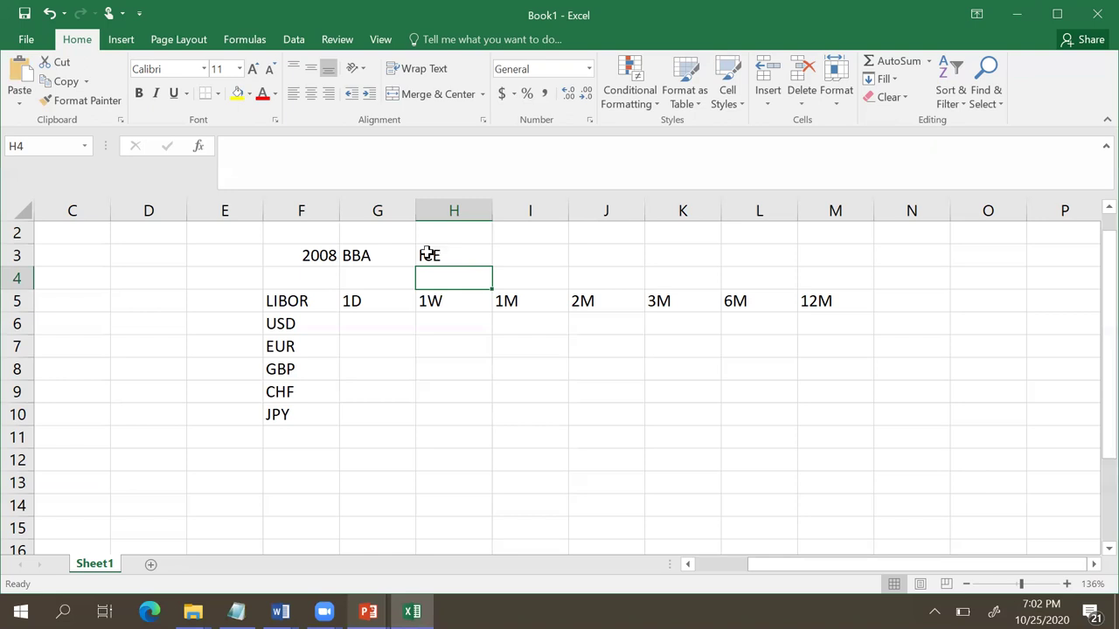
click(534, 253)
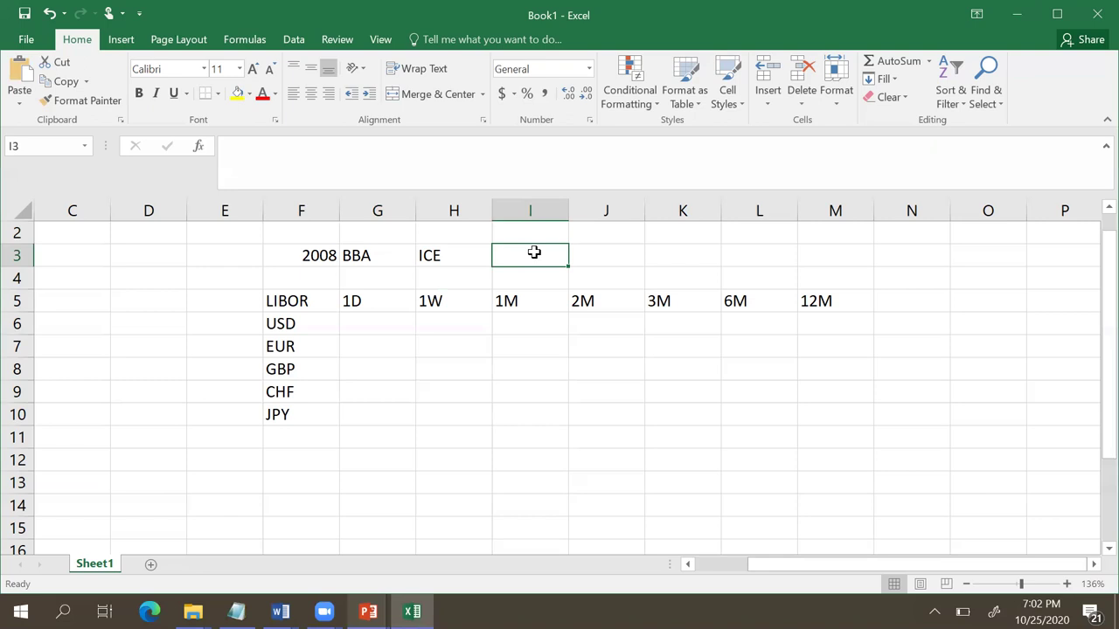
text(LIB)
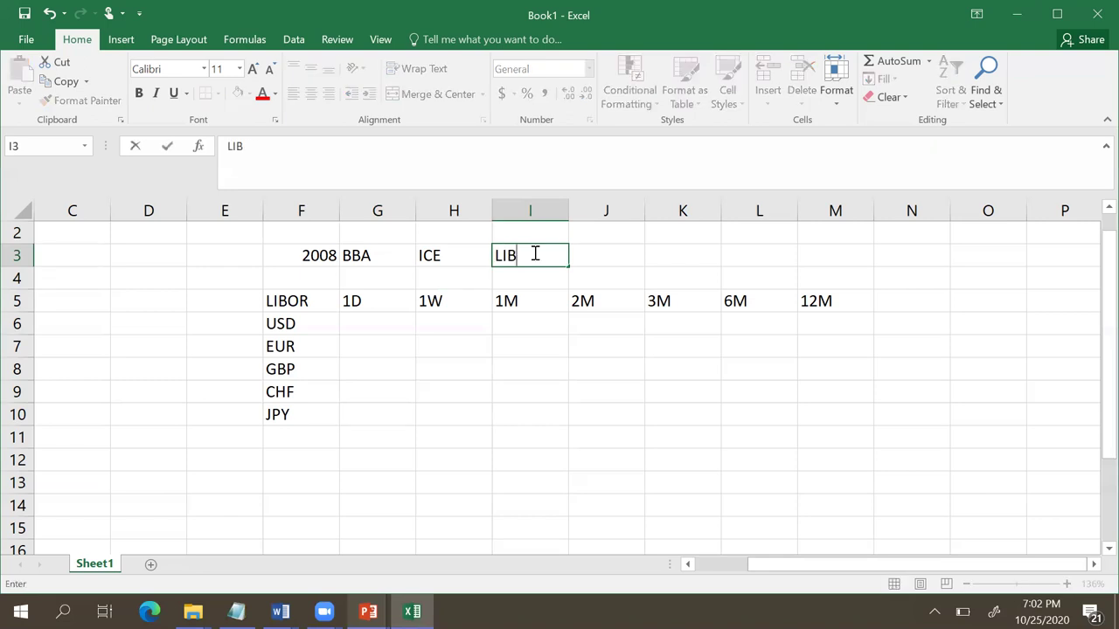
text(OR De)
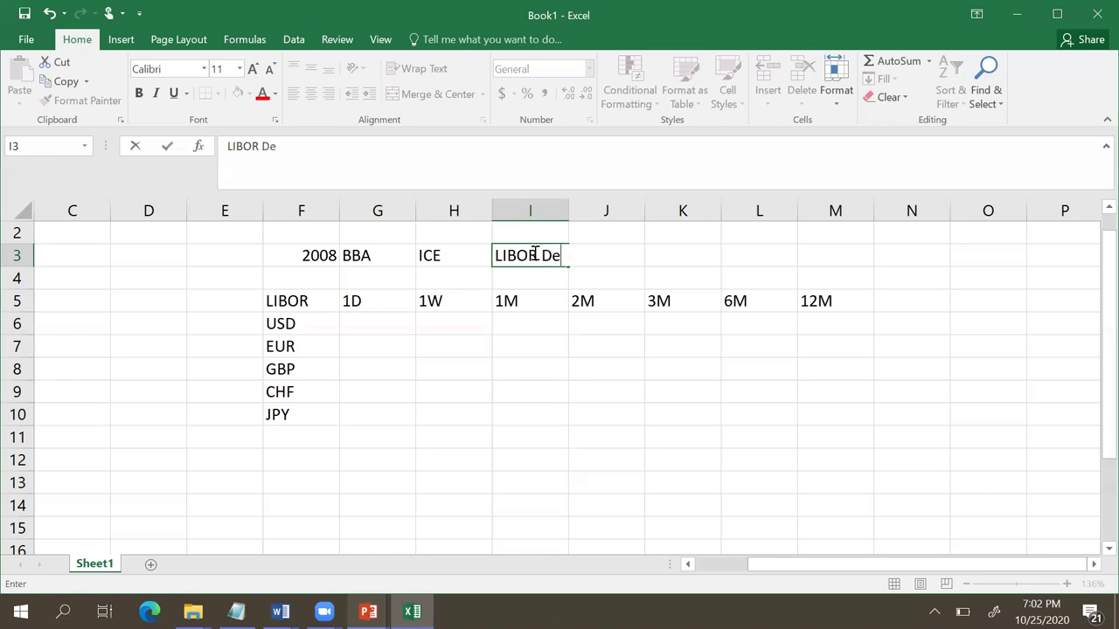
text(c 2021)
click(600, 360)
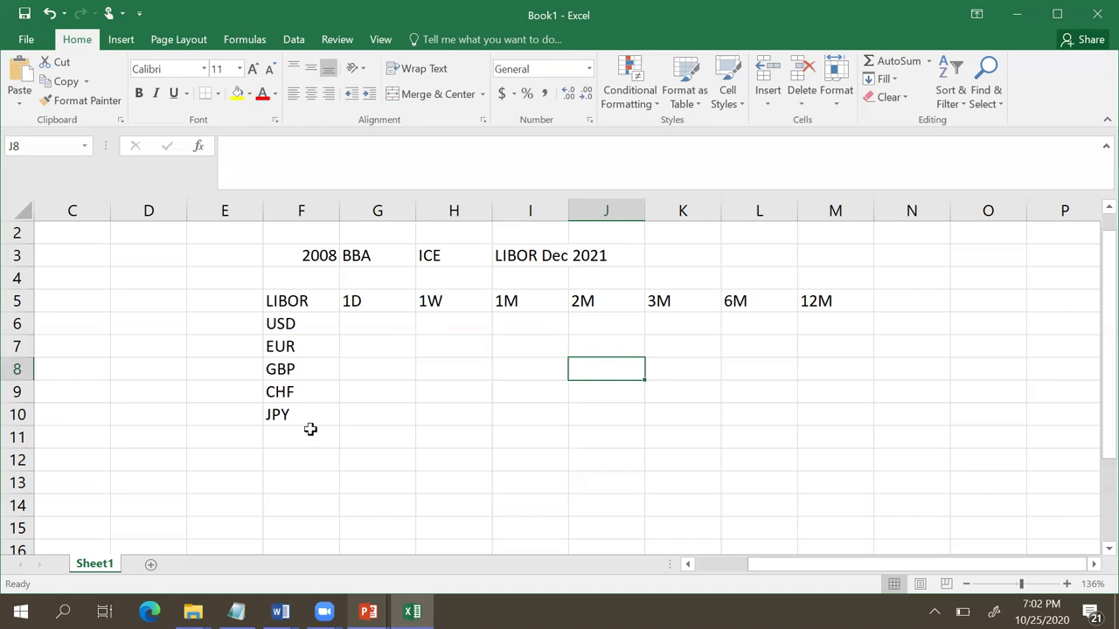
Step: Enter ARR in F13 with 'Alternate Reference Rates' beside it in G13
click(291, 482)
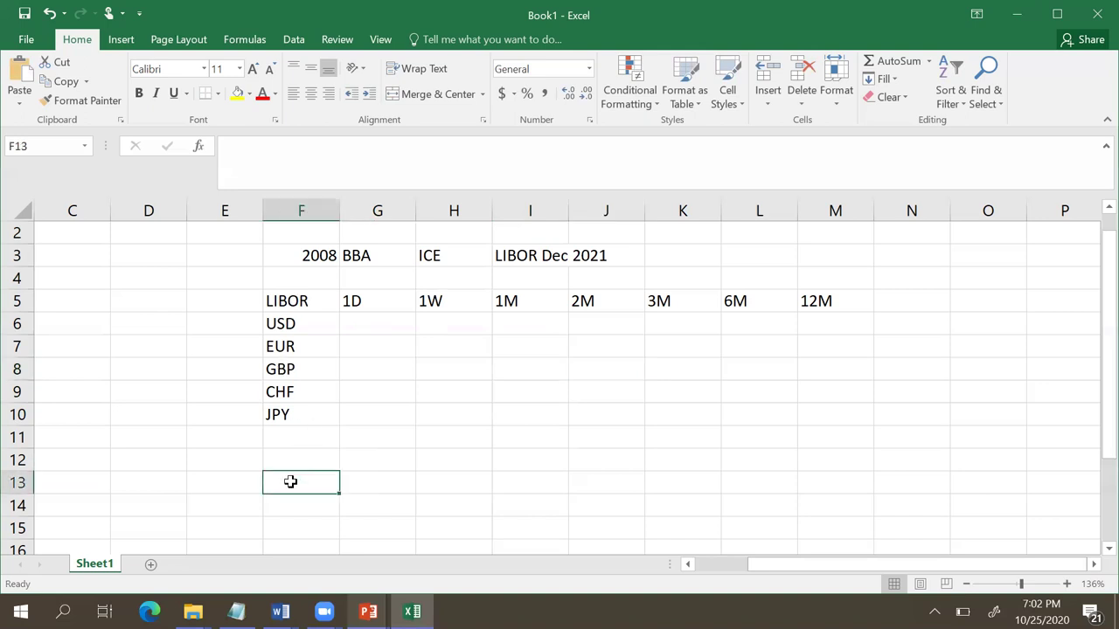
text(ARR)
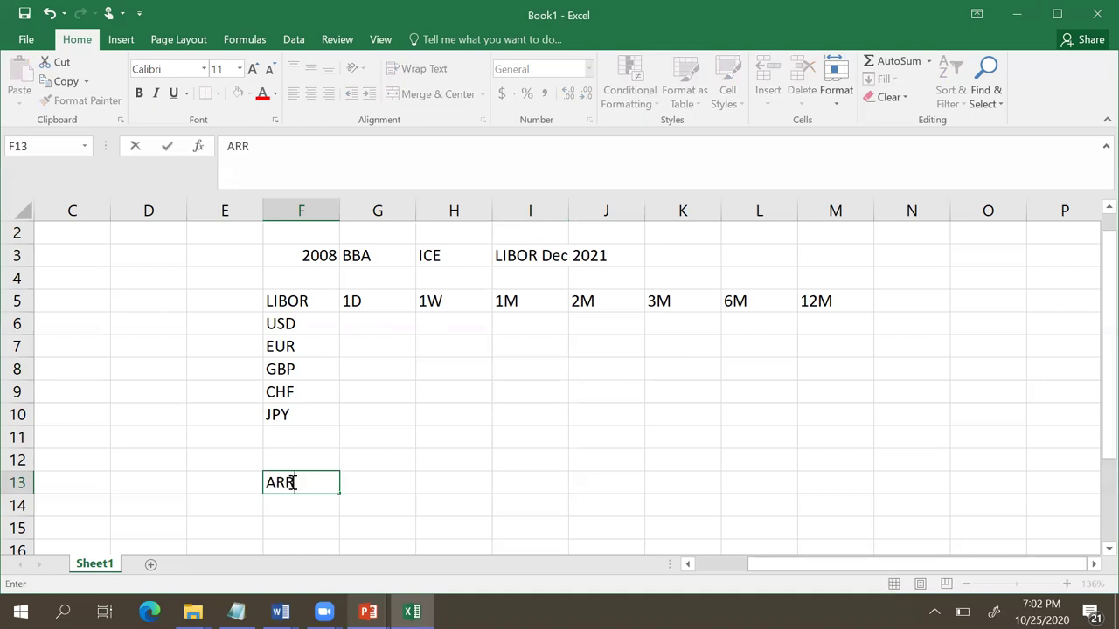
key(Tab)
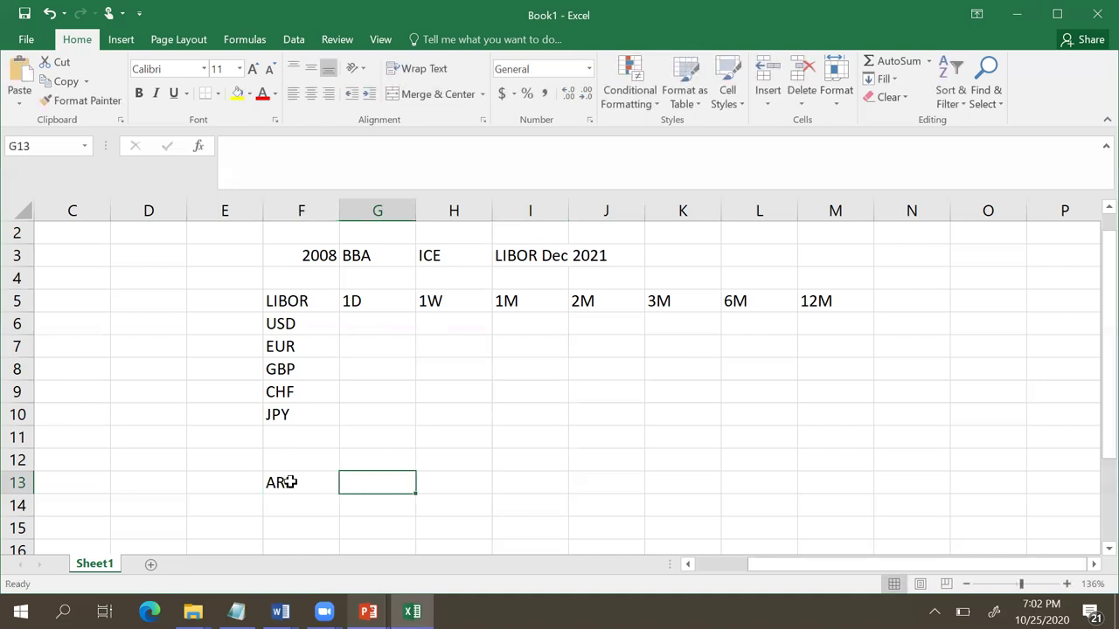
text(Altern)
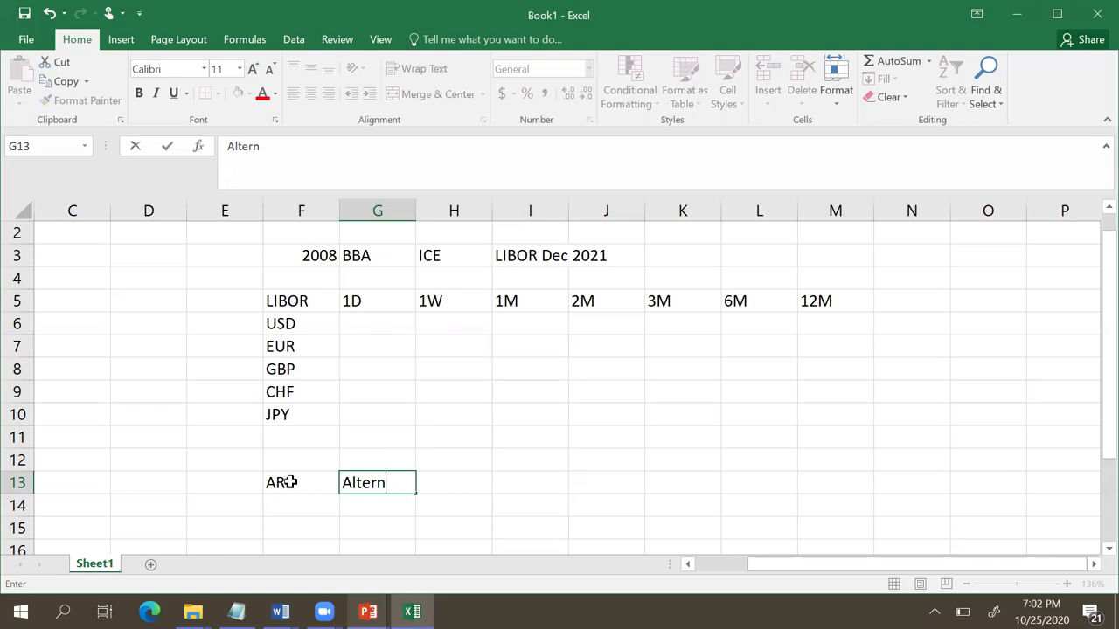
text(ate Refe)
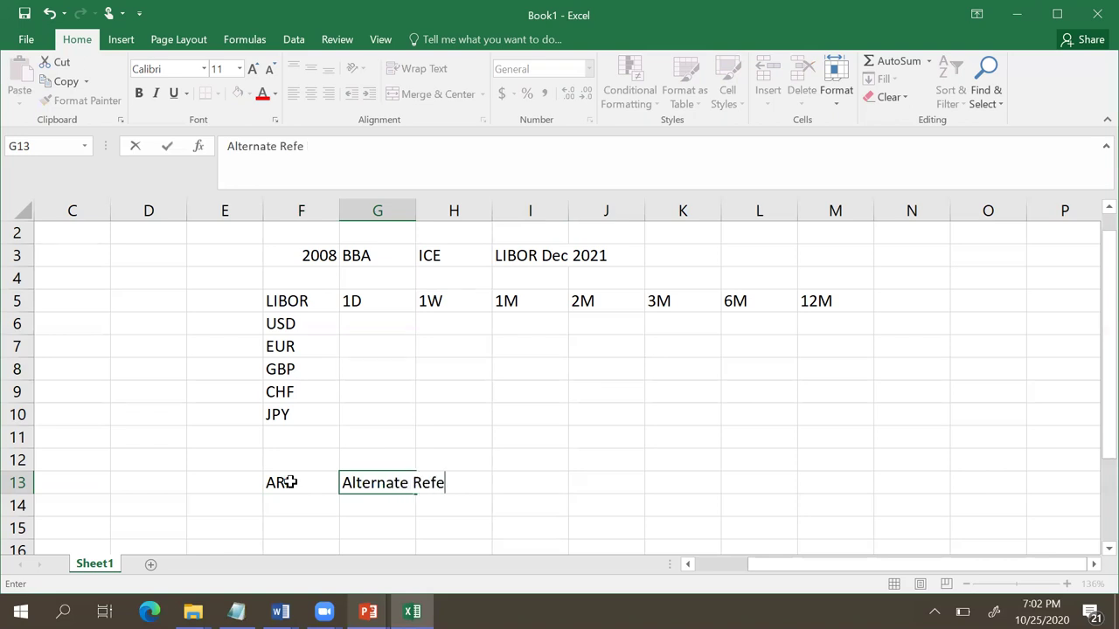
text(renc)
text(e Rat)
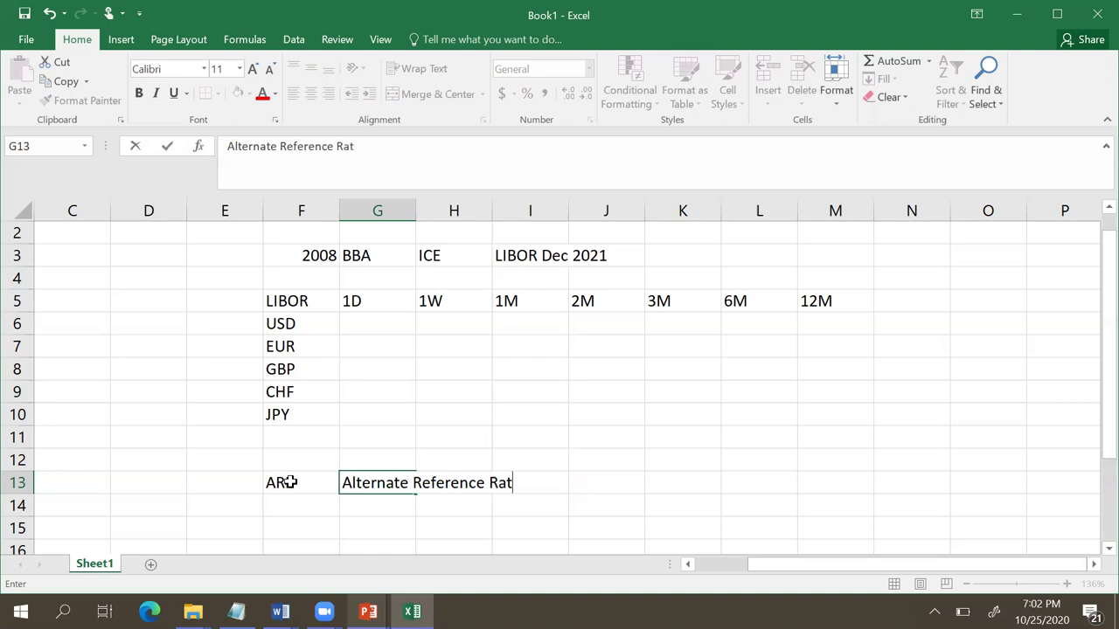
text(es)
click(512, 424)
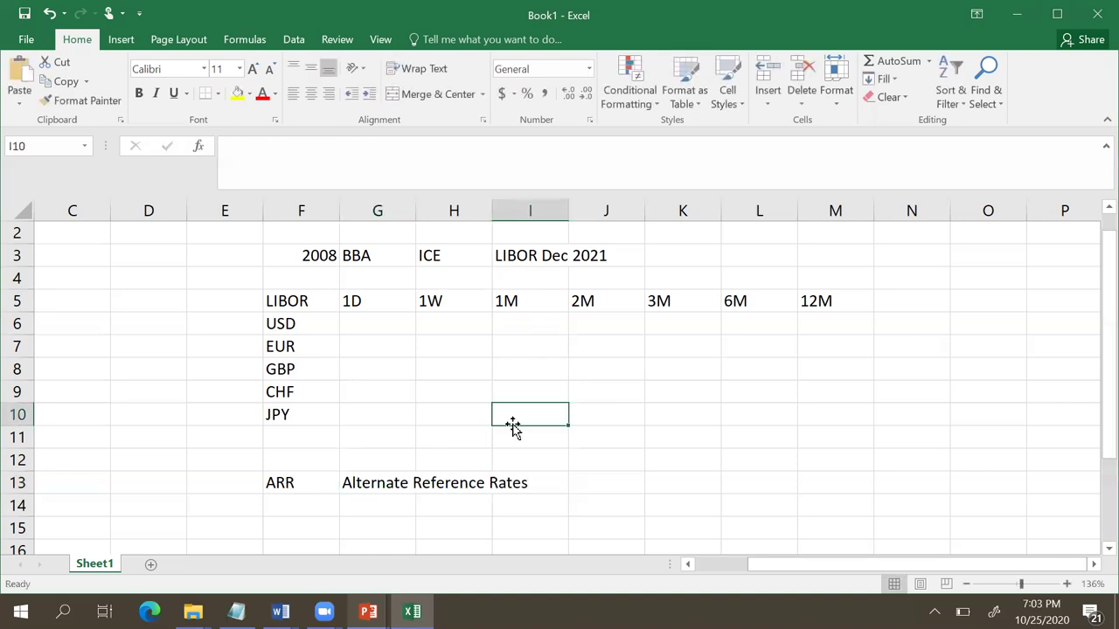
Step: Enter the ARR heading in D5 with SOFR, ESTER and SONIA beneath it
click(163, 300)
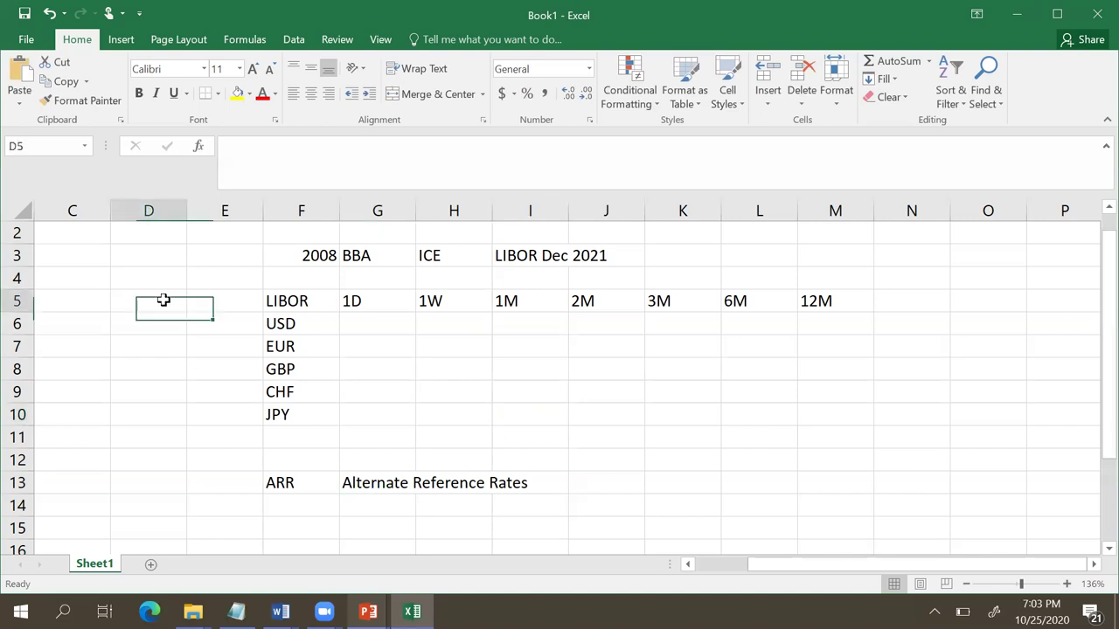
text(AR)
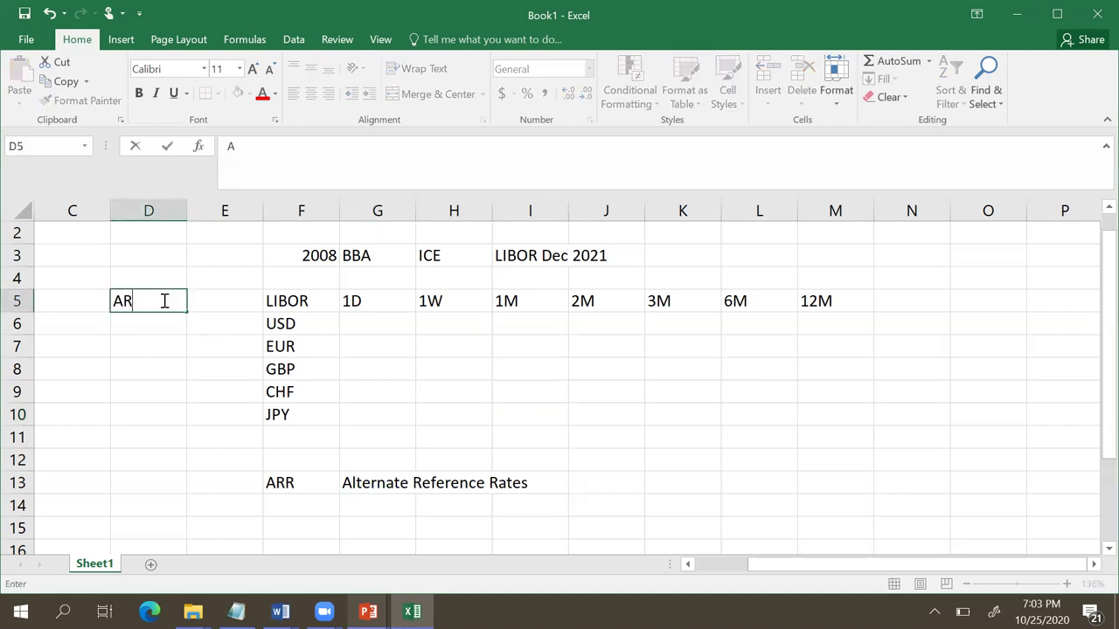
text(R)
key(Return)
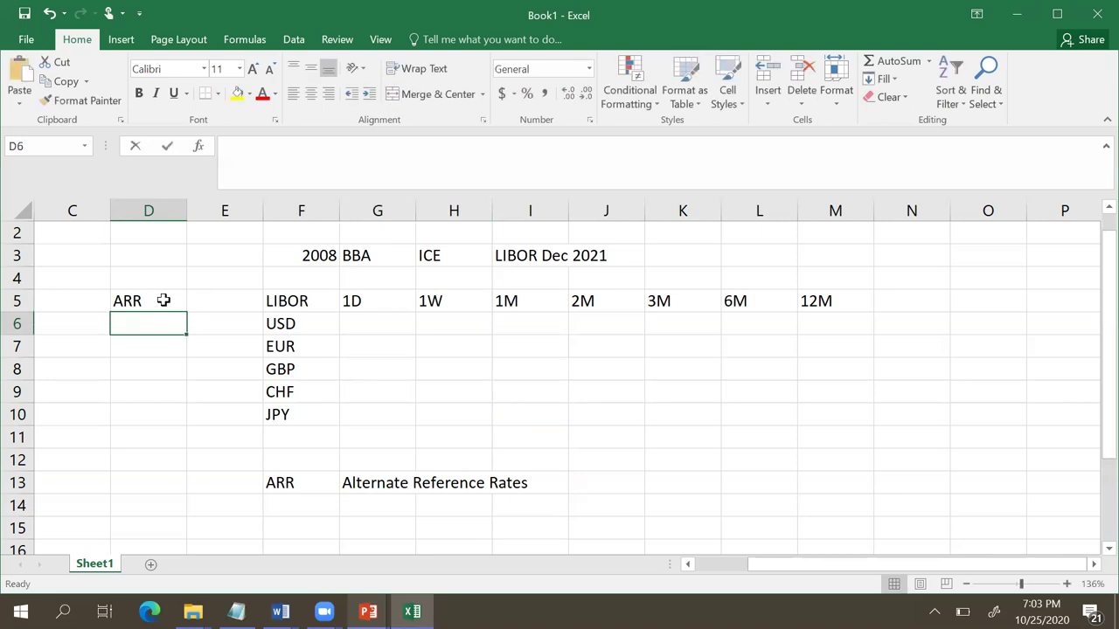
text(SOFR)
key(Return)
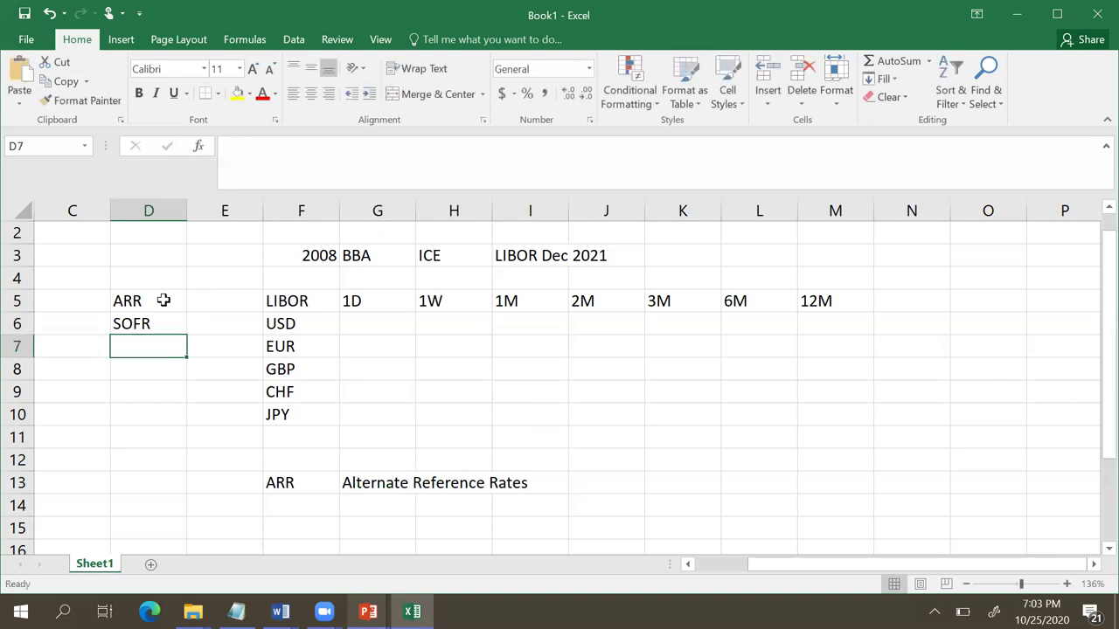
text(E)
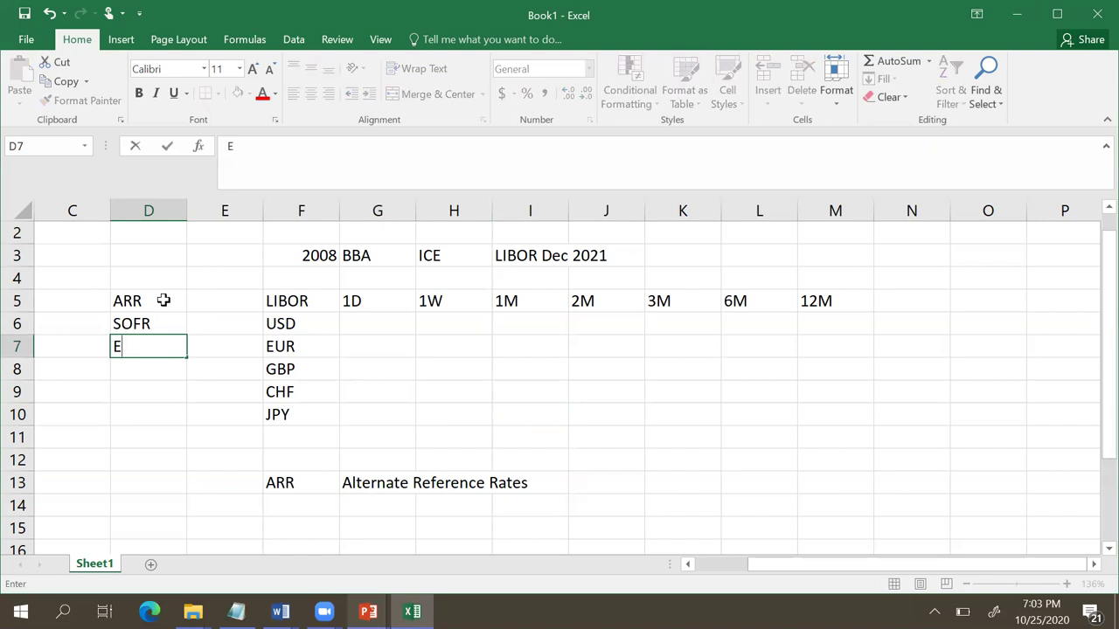
text(STER)
key(Return)
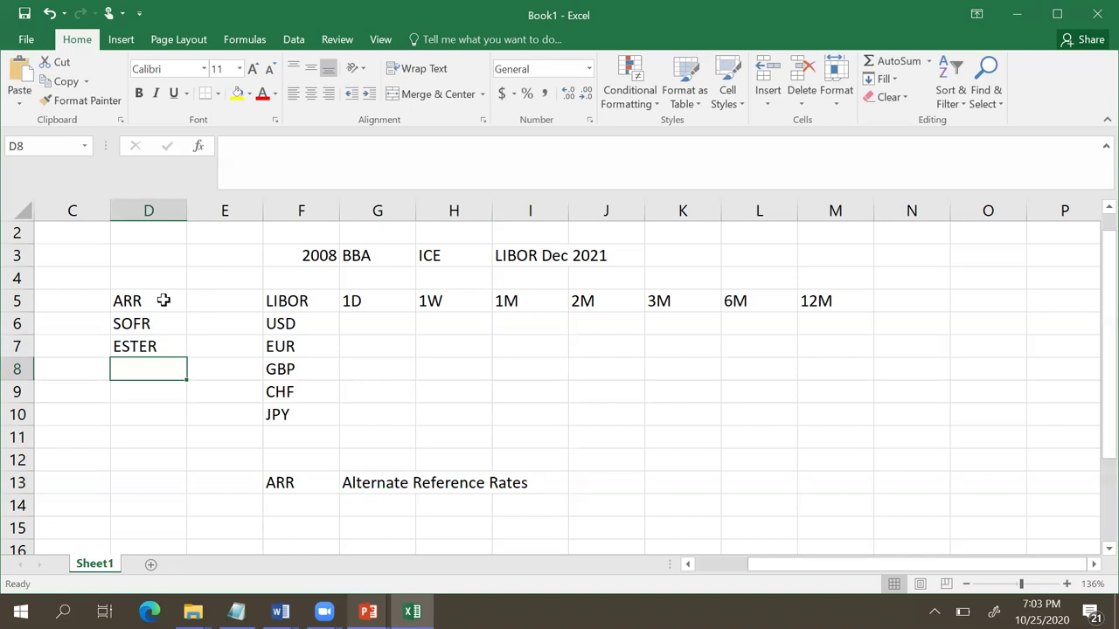
text(SONIA)
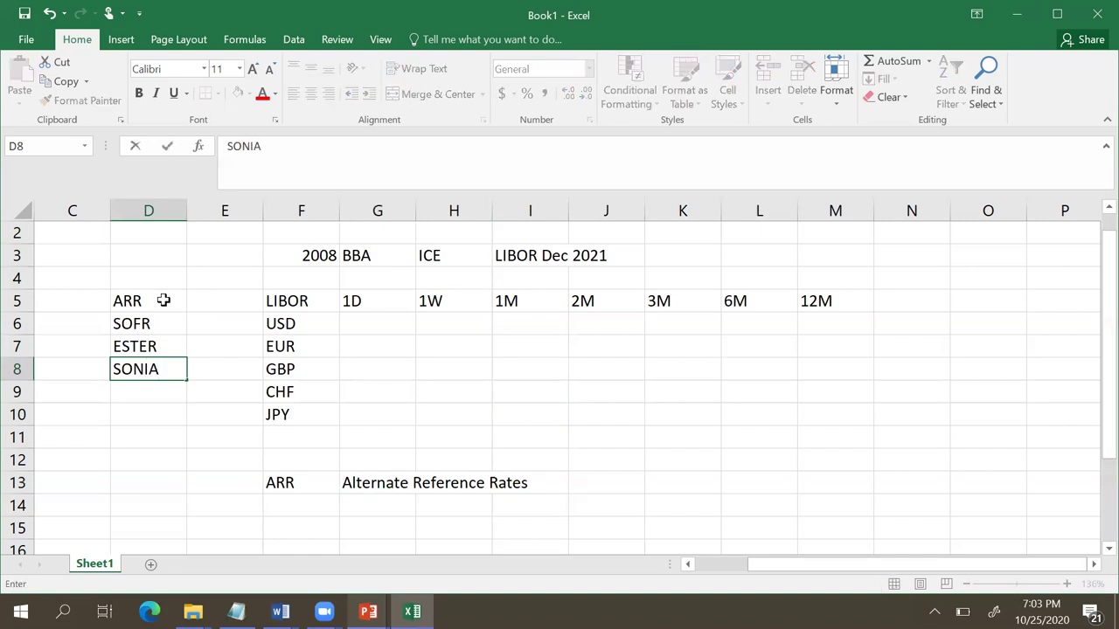
key(Return)
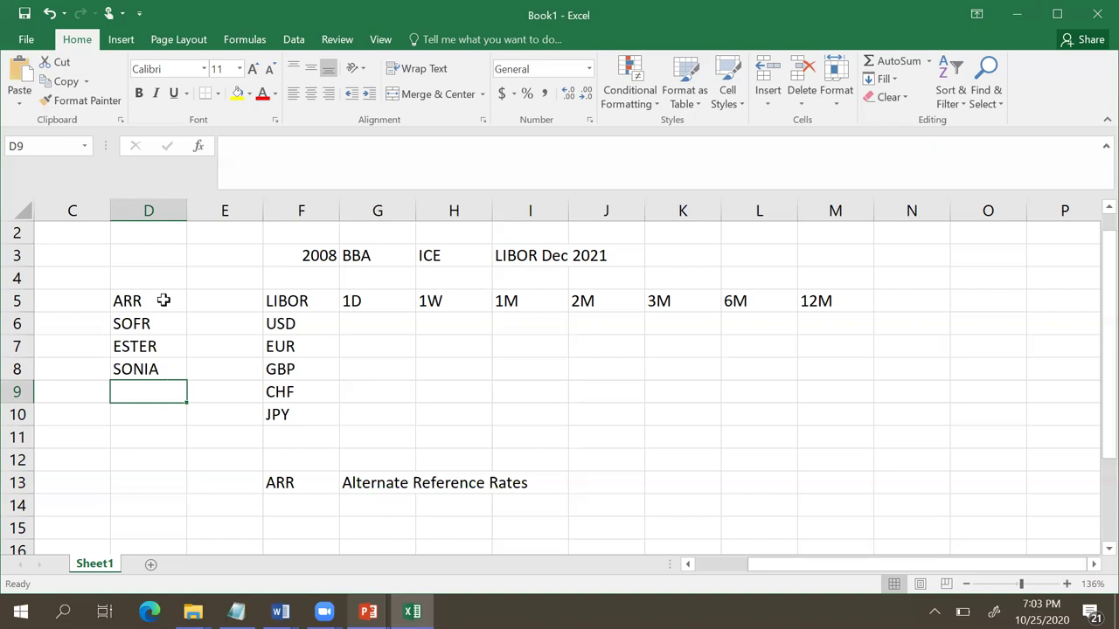
Step: Add SIX Exchange, correcting the 'Exchsnge' typo, and TONAR to the ARR list
text(SIX)
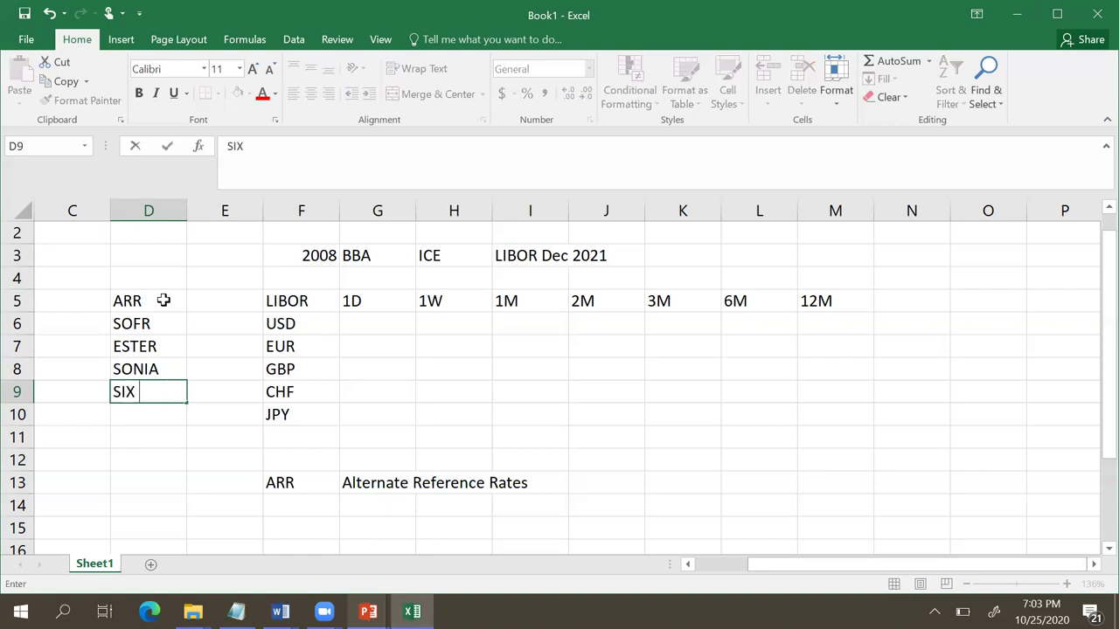
text( Exc)
text(hsnge)
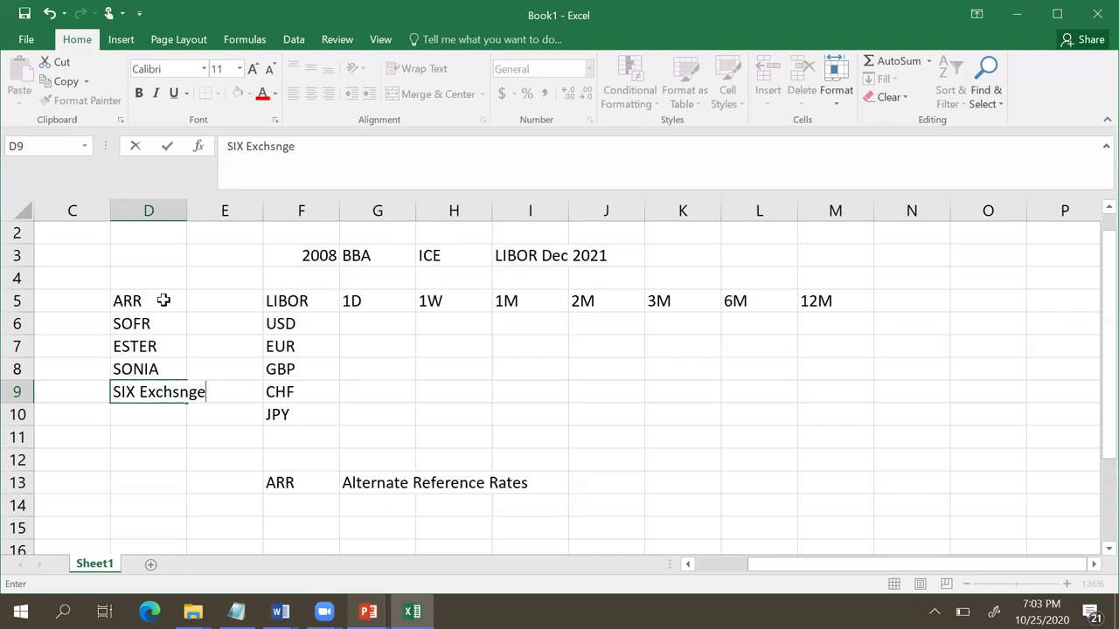
key(Left)
key(Left)
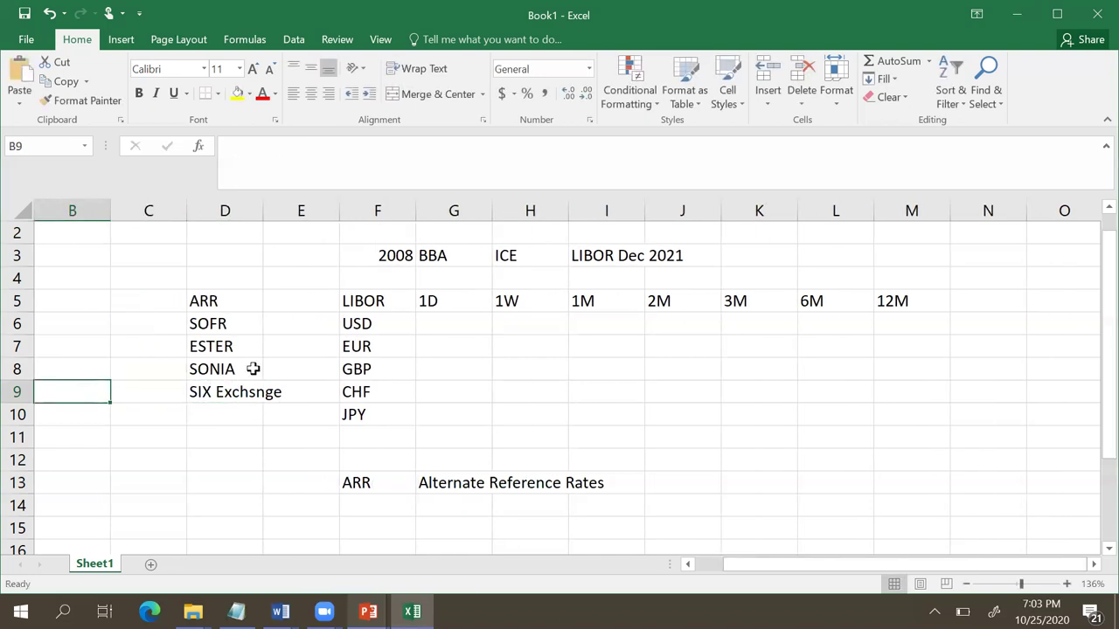
click(244, 391)
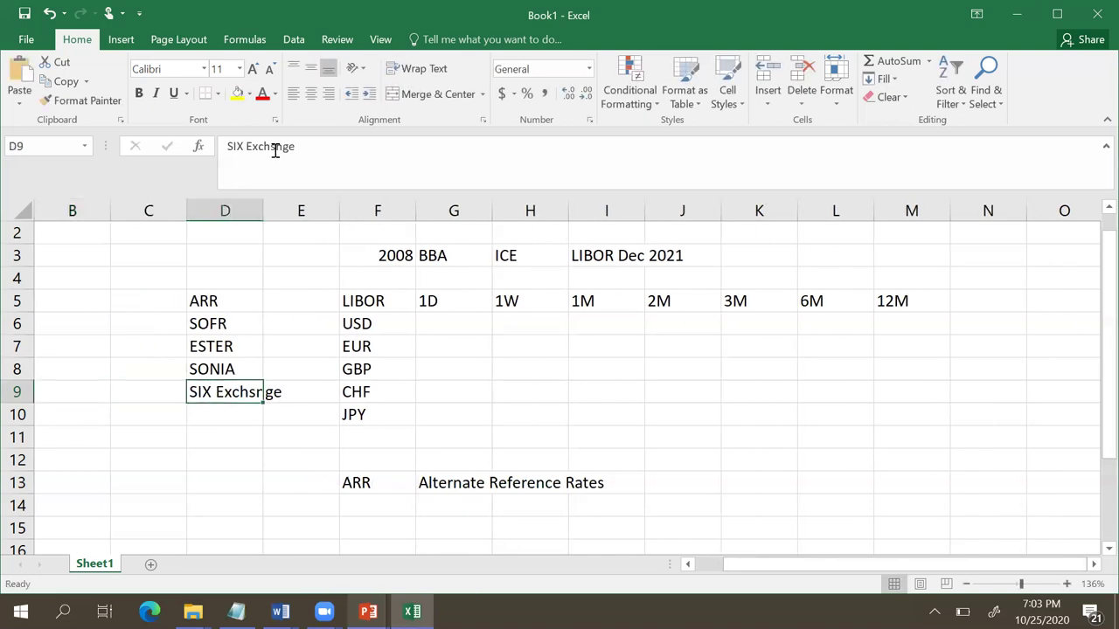
click(276, 148)
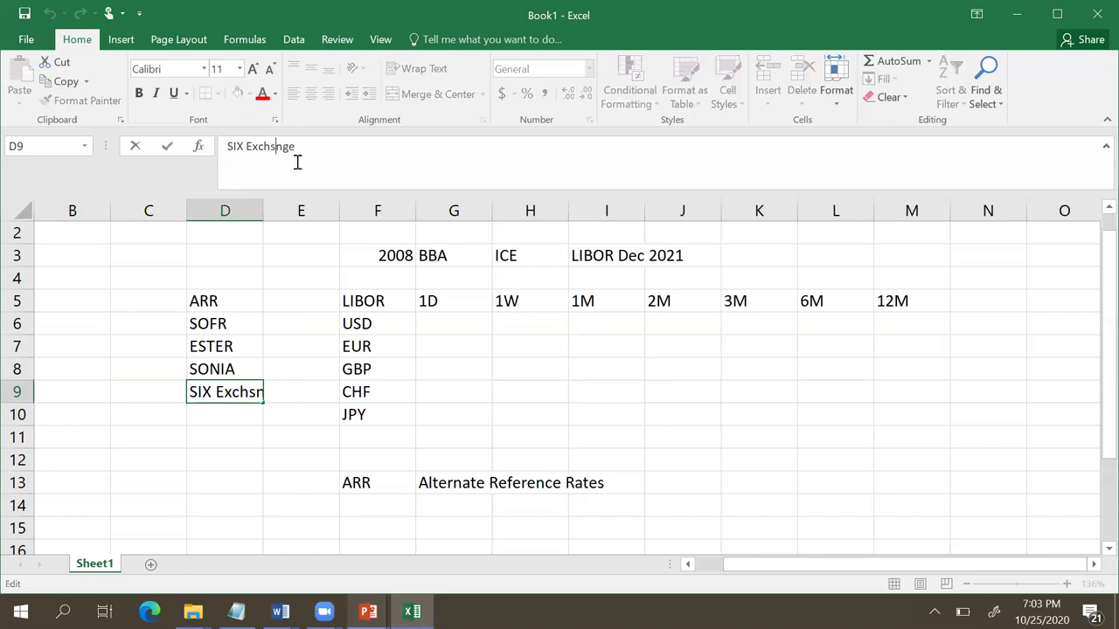
key(BackSpace)
text(a)
key(Return)
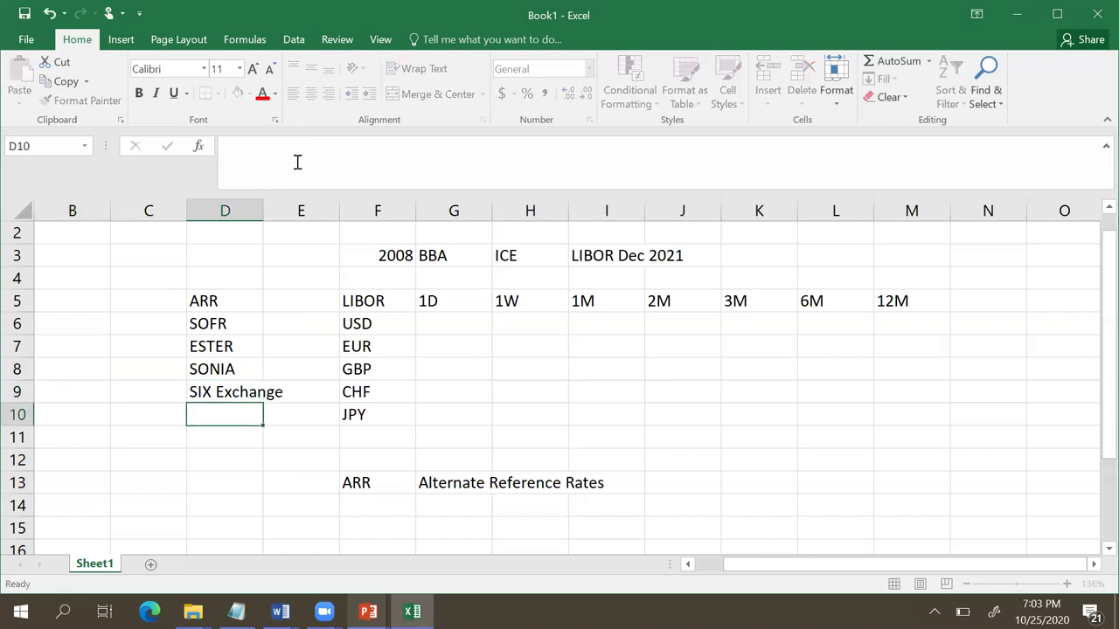
text(T)
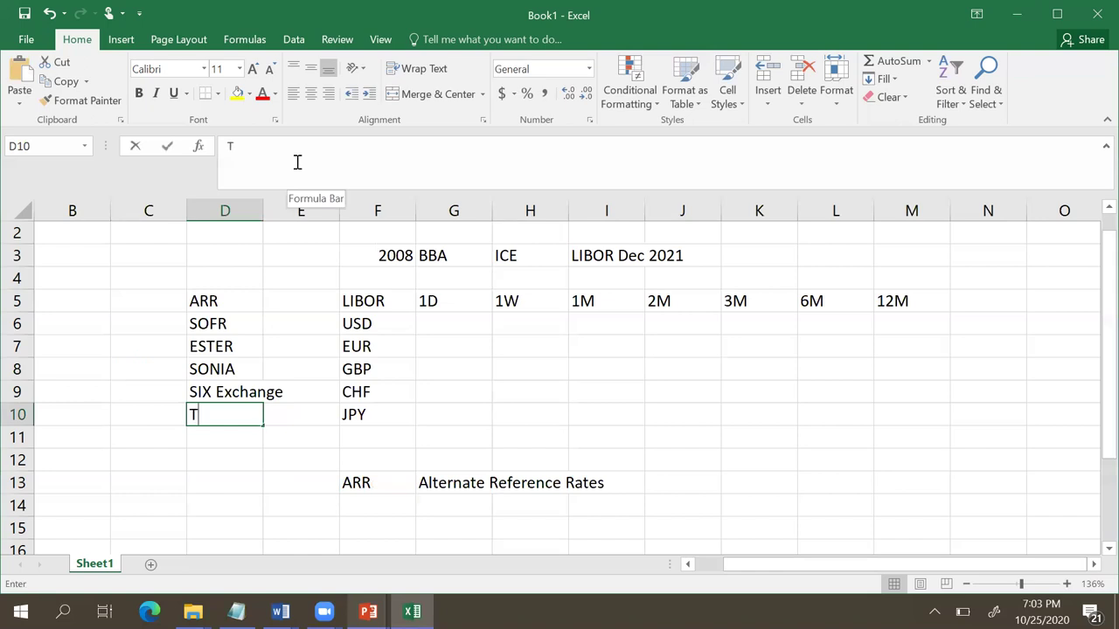
text(ONAR)
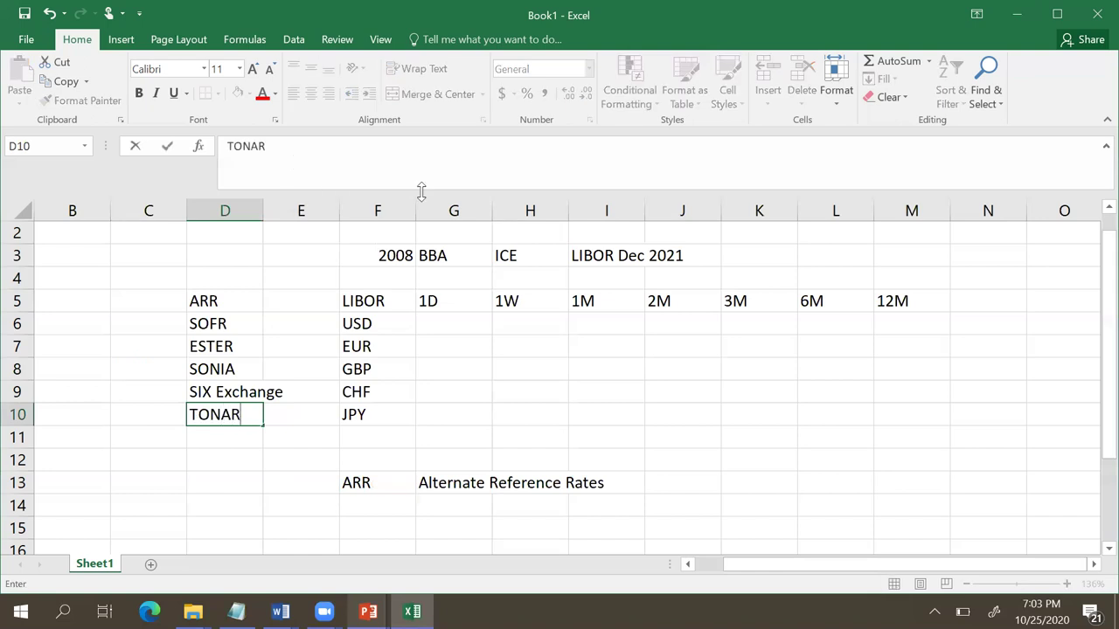
click(289, 385)
drag(210, 322, 213, 409)
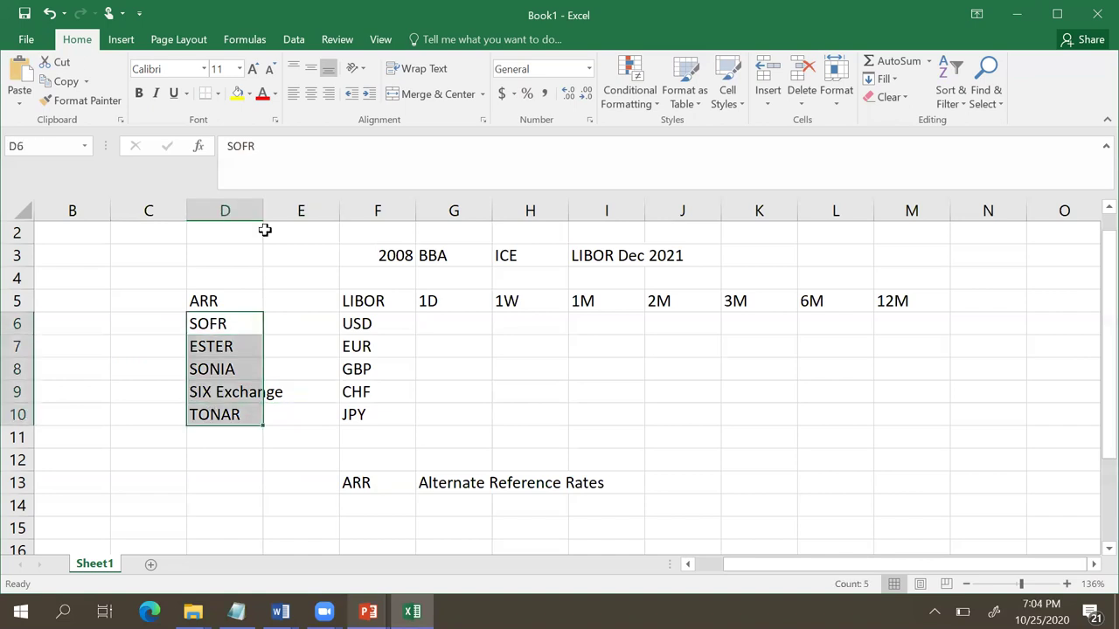
Step: Give the ARR name cells all borders and label SOFR 'Overnight' in C6
click(218, 95)
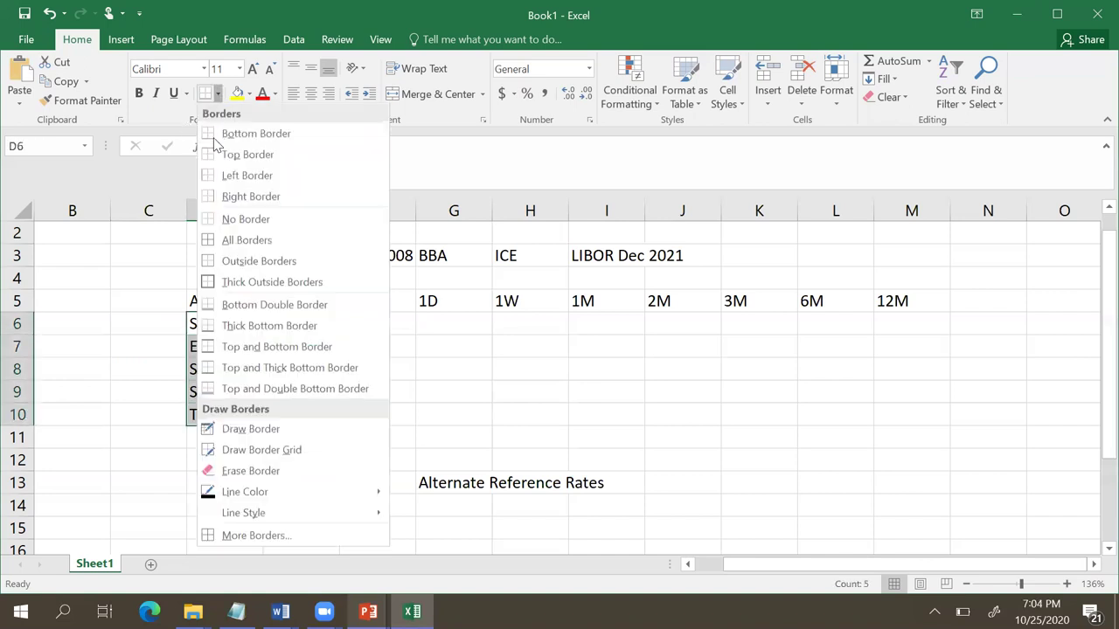
click(229, 243)
click(151, 322)
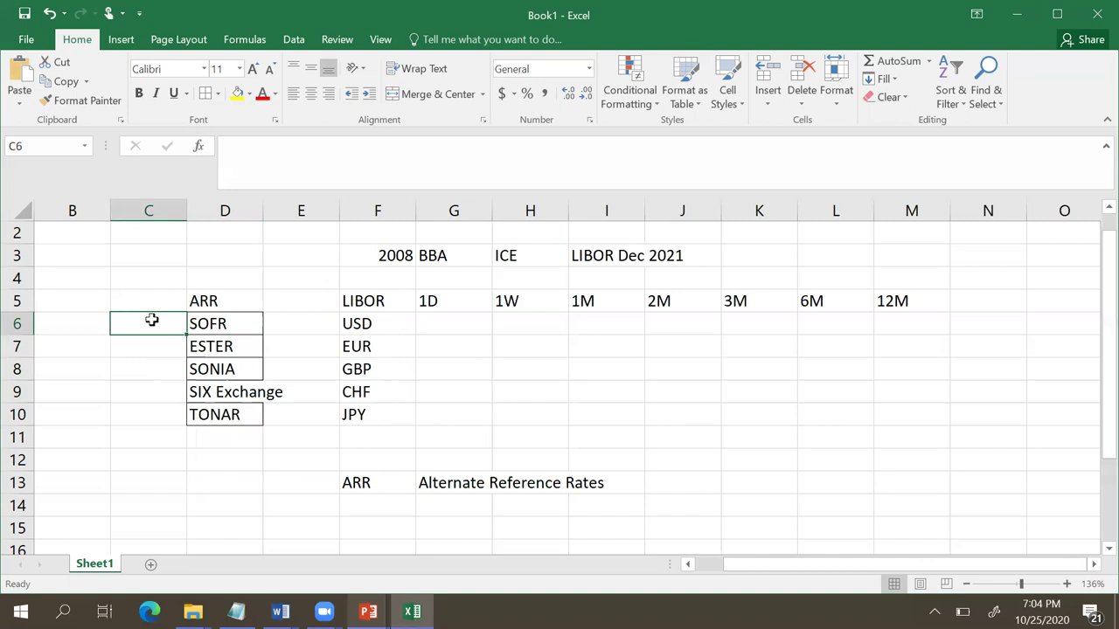
text(Overnight)
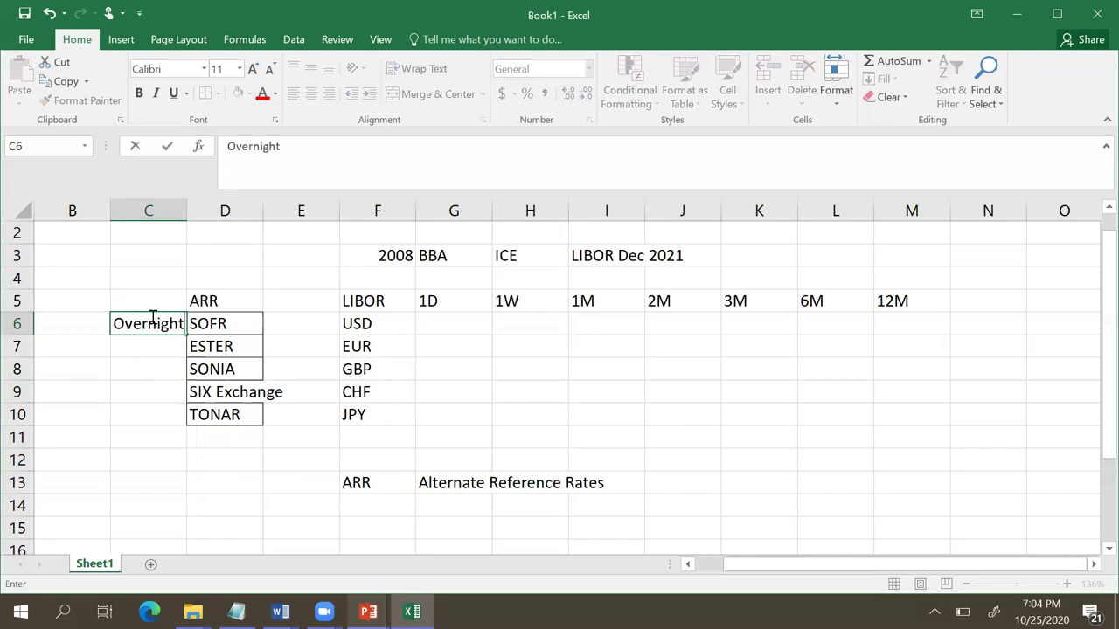
key(Return)
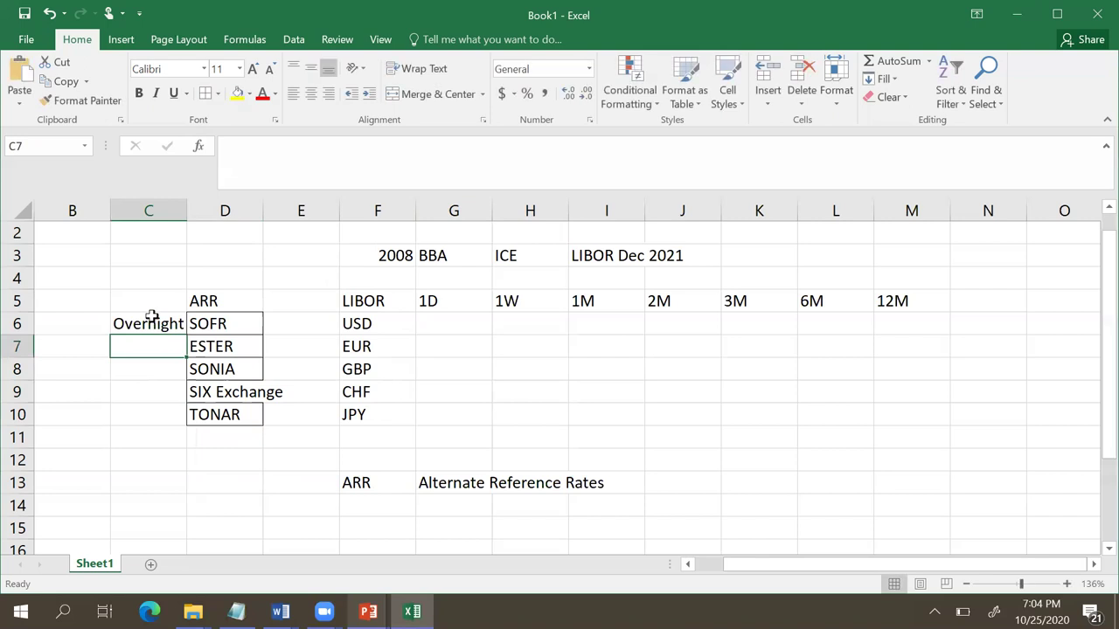
Step: Add 'Close to Risk Free' in C7 and widen columns C and D to fit
text(Clos)
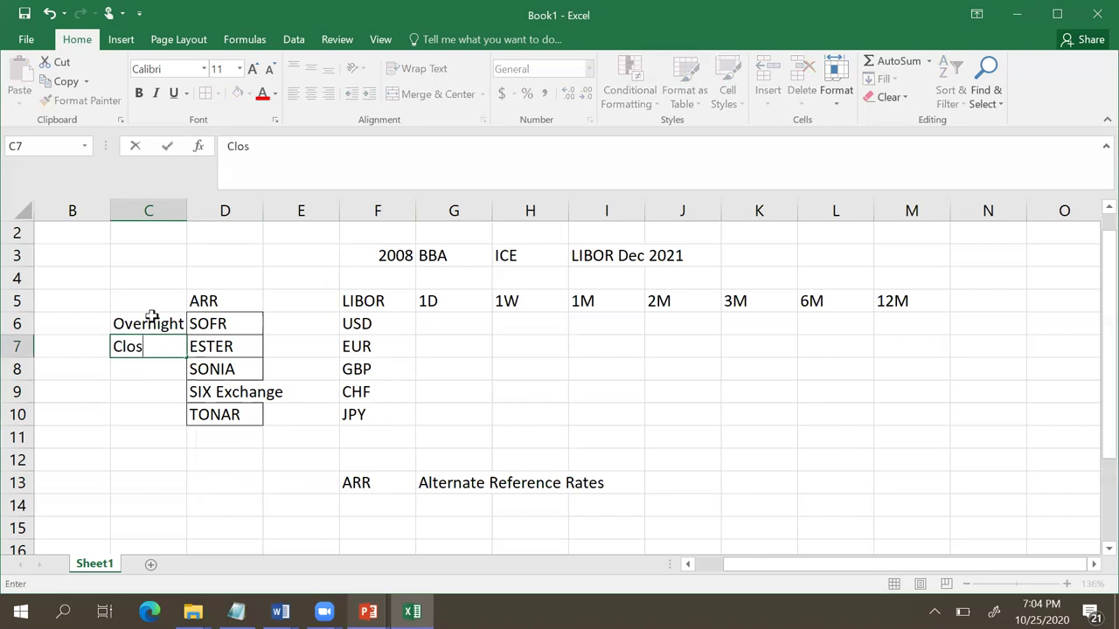
text(e to )
text(Risk)
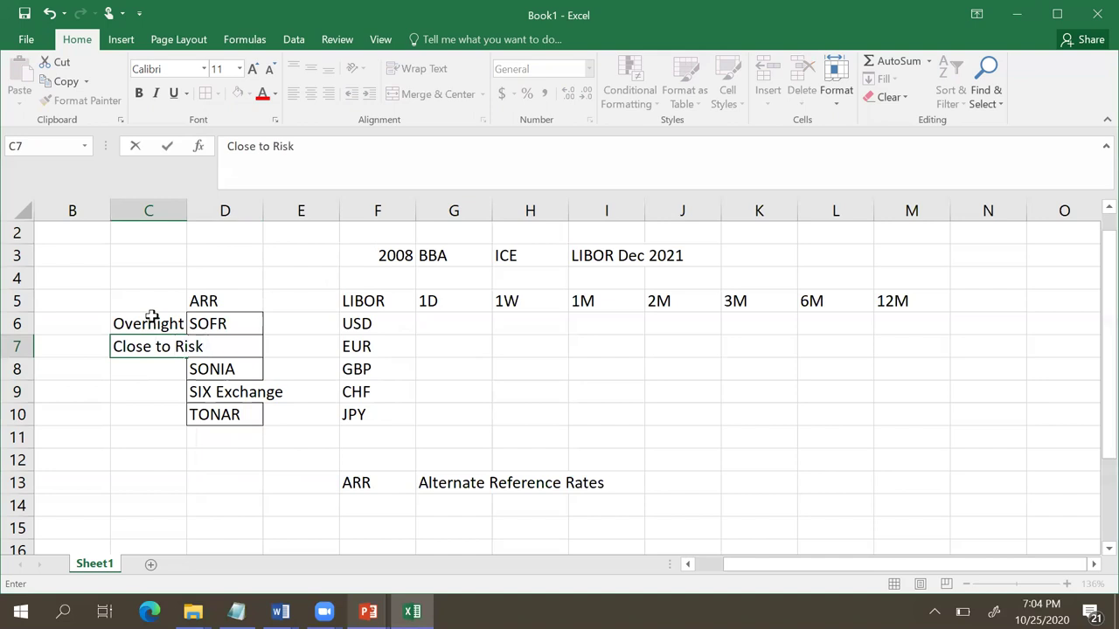
text( Free)
click(310, 321)
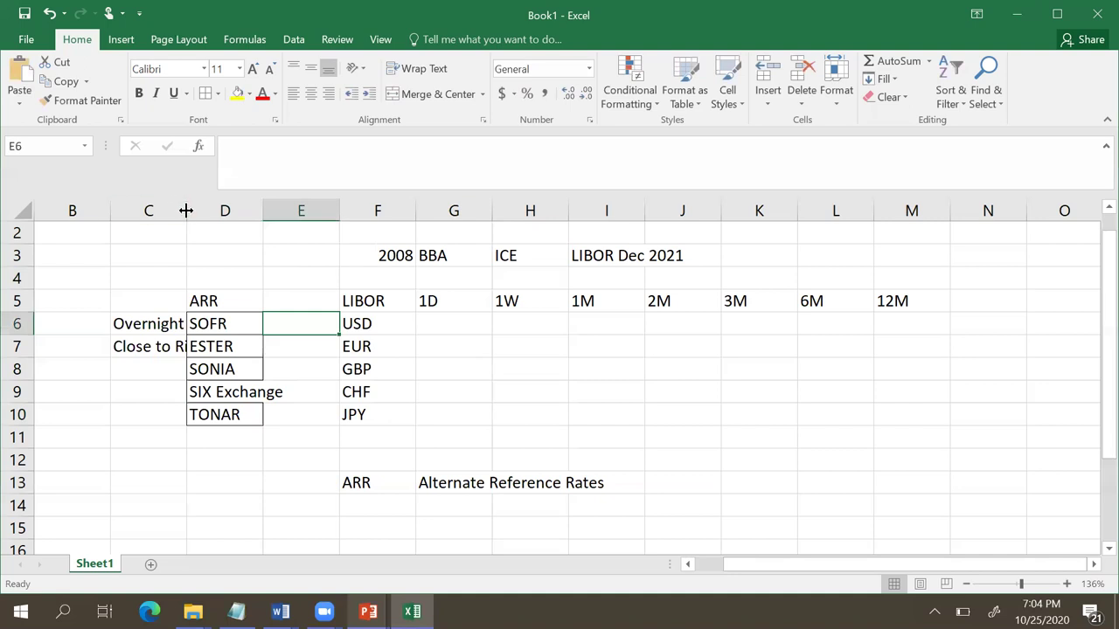
drag(185, 209, 244, 210)
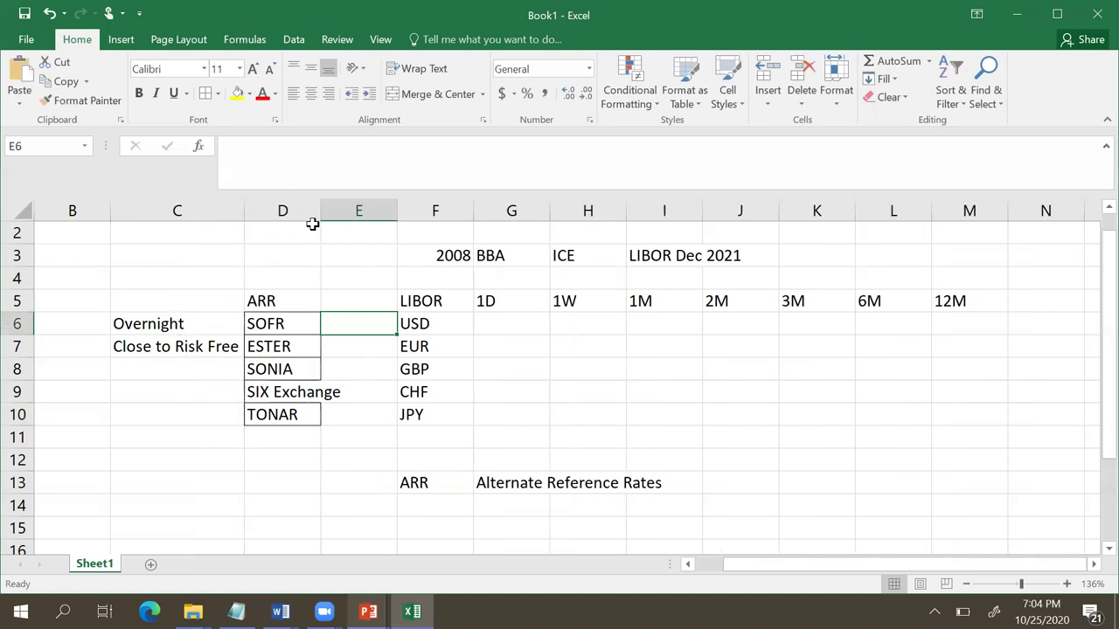
drag(322, 210, 345, 210)
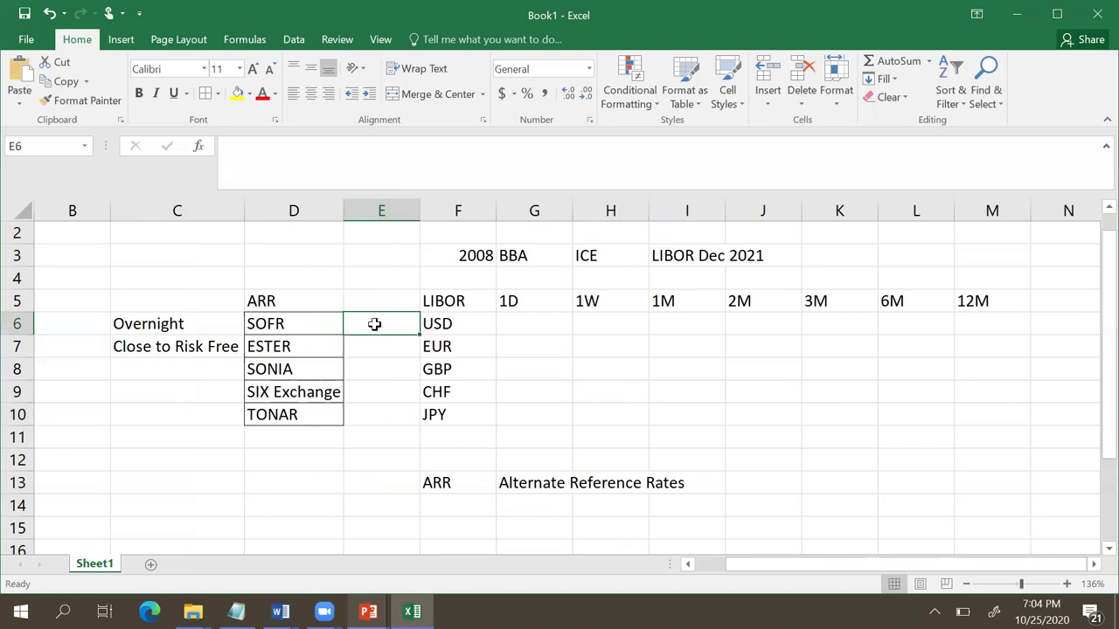
Step: Note 'Seured (Repo)' beside SOFR in E6 and widen column E
text(Se)
text(ured)
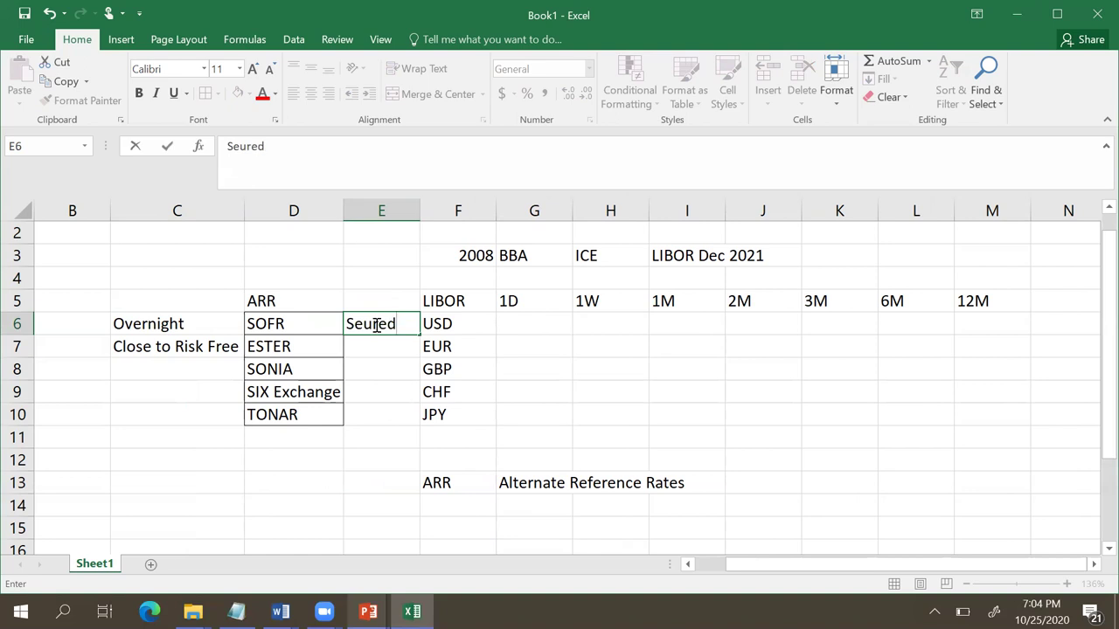
text( ()
text(Repo)
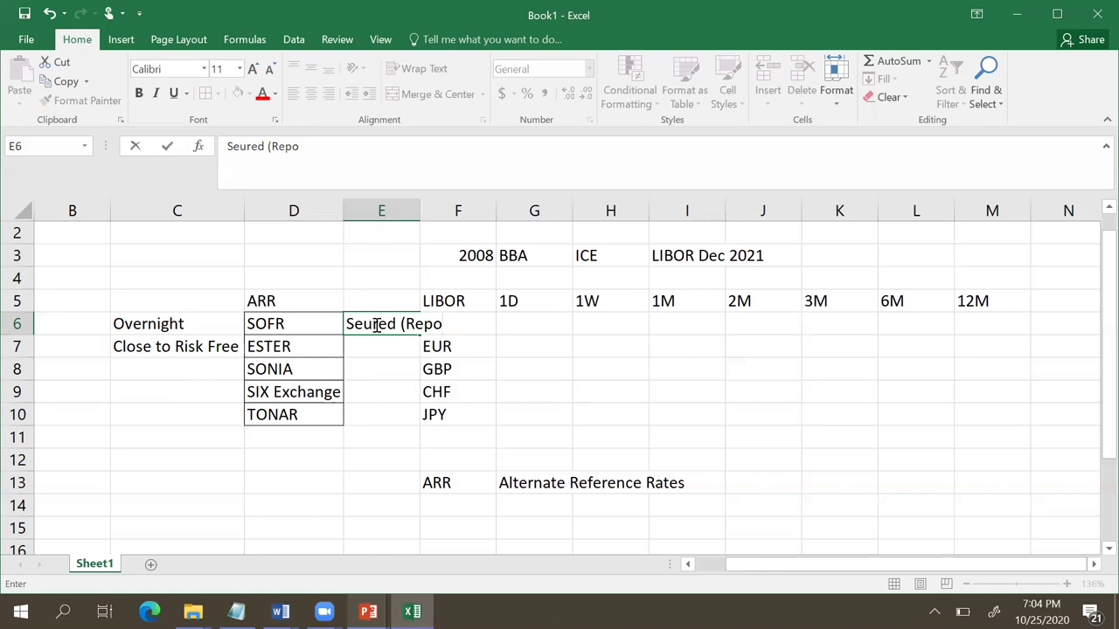
text())
click(528, 362)
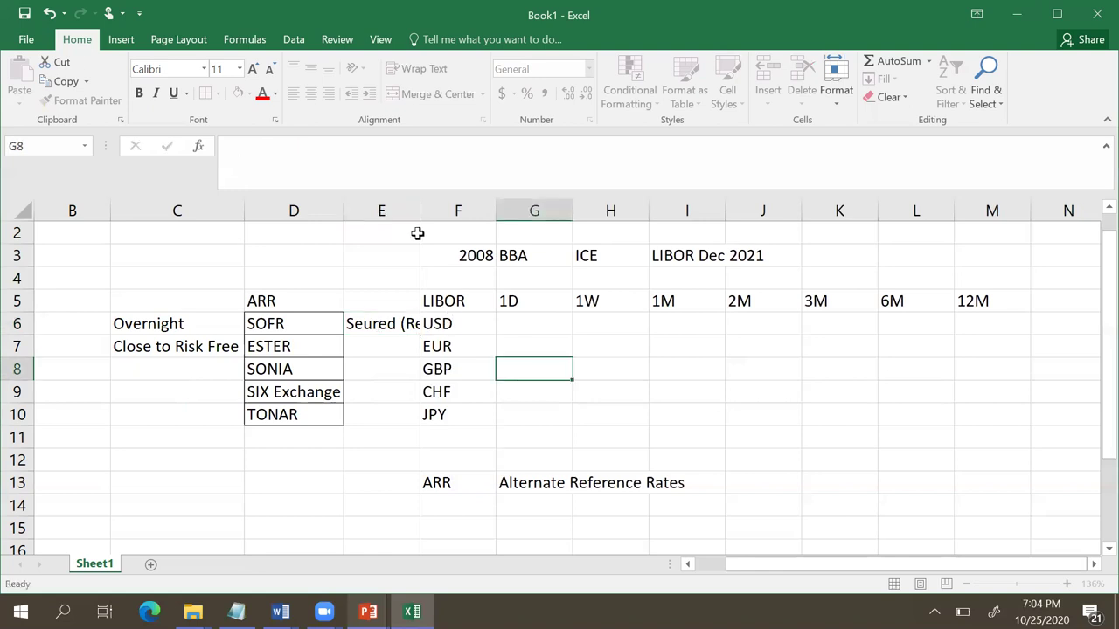
drag(419, 210, 453, 211)
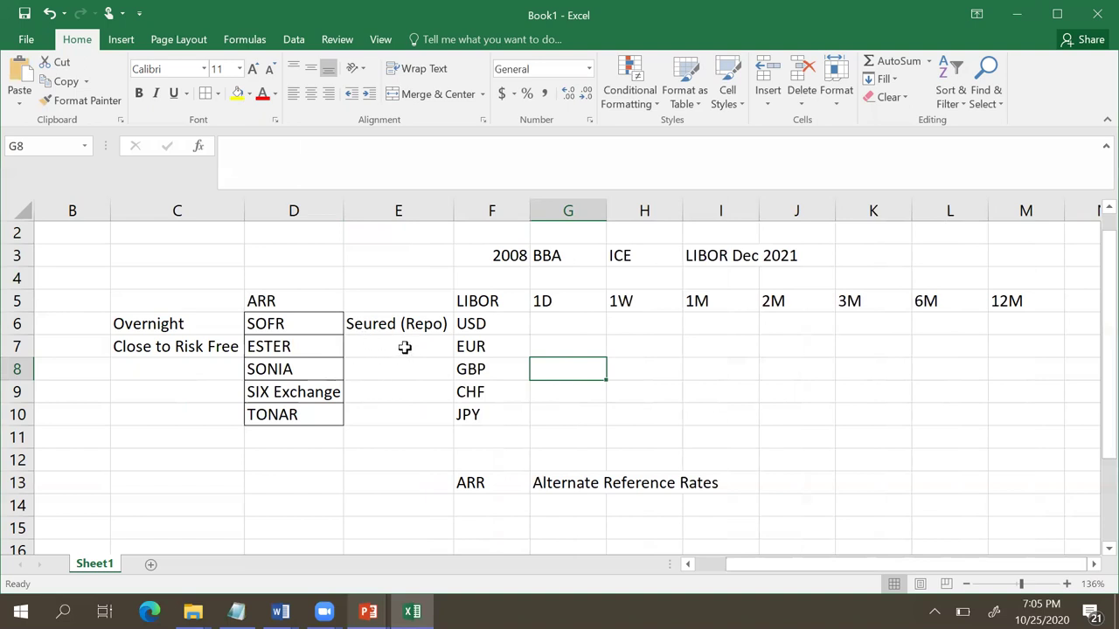
Step: Add 'Secured (Repo)' beside SIX Exchange in E9, discarding an entry started beside ESTER
click(404, 347)
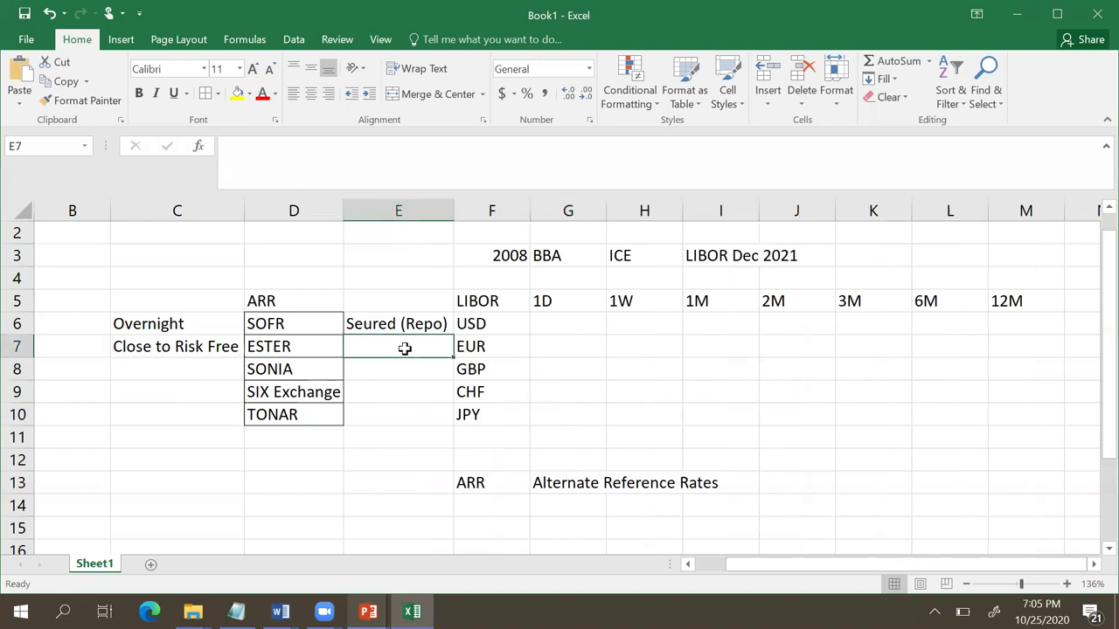
text(Secure)
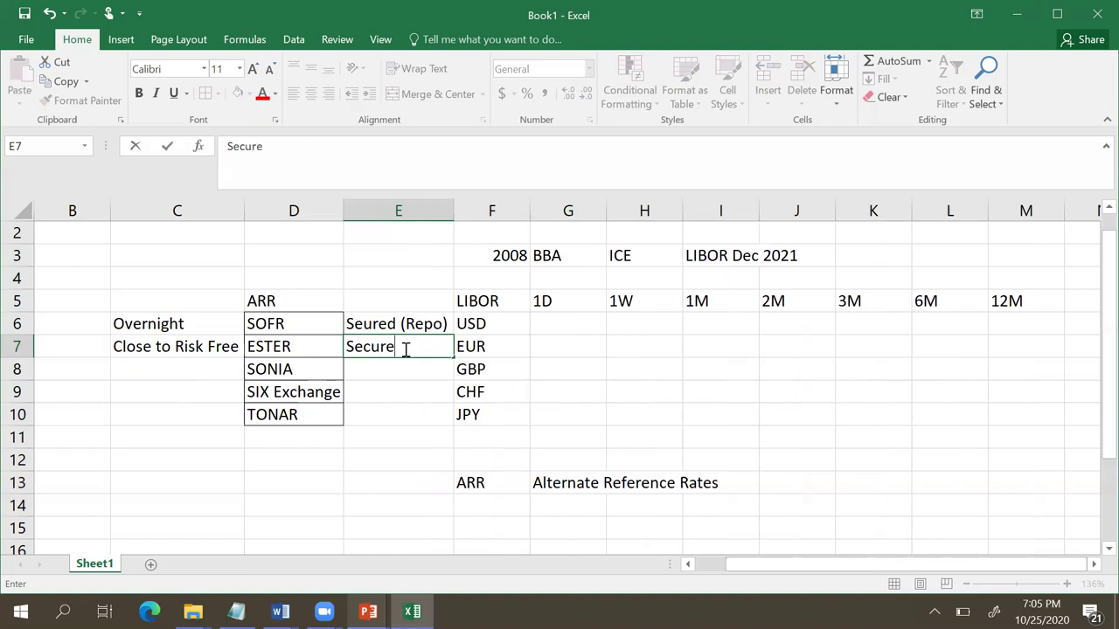
text(d ()
key(BackSpace)
key(BackSpace)
key(BackSpace)
key(BackSpace)
key(BackSpace)
key(BackSpace)
key(BackSpace)
key(BackSpace)
key(BackSpace)
click(385, 390)
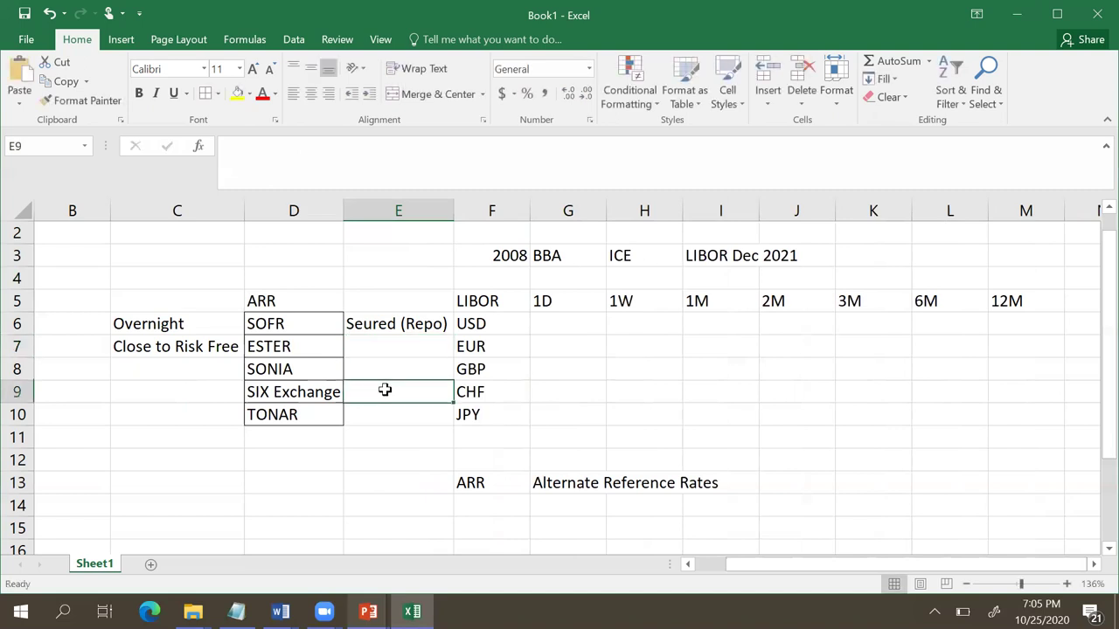
text(Secured )
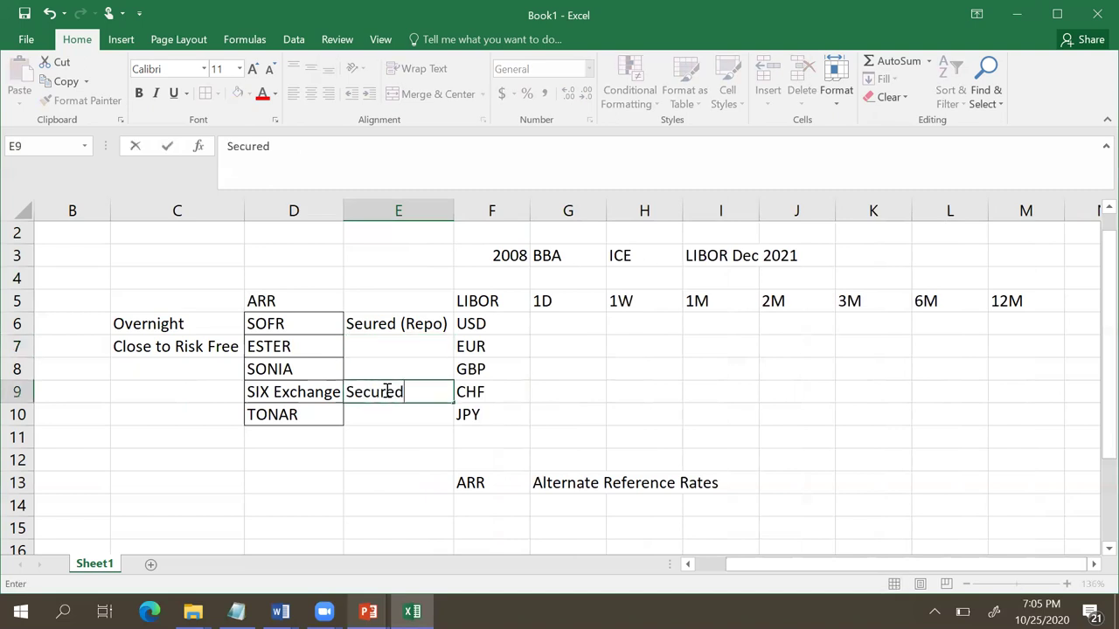
text((R)
text(epo))
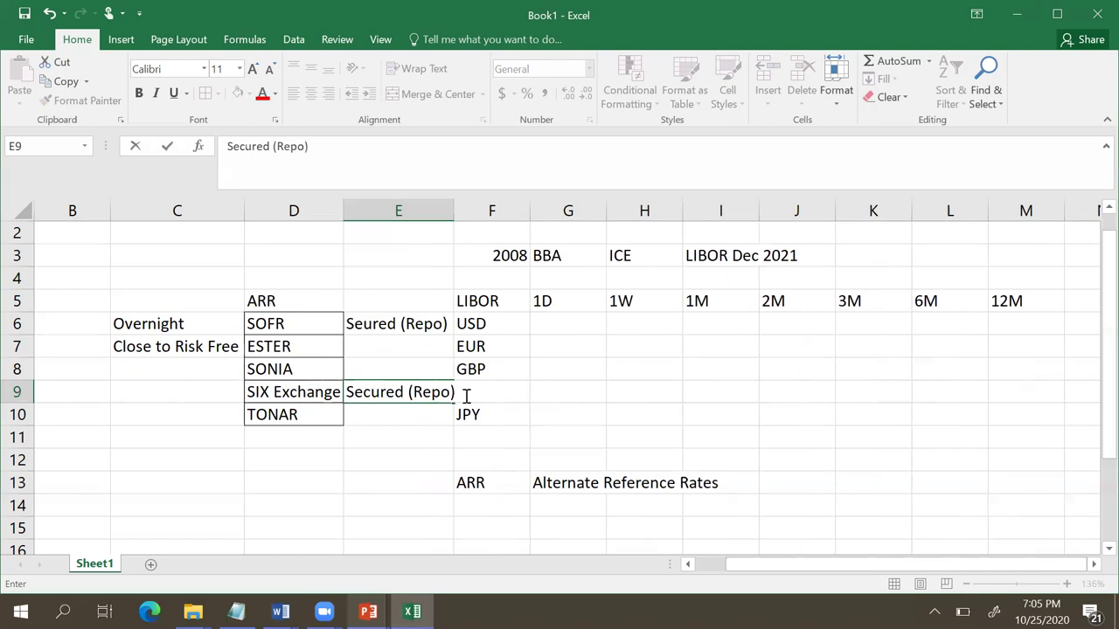
click(535, 393)
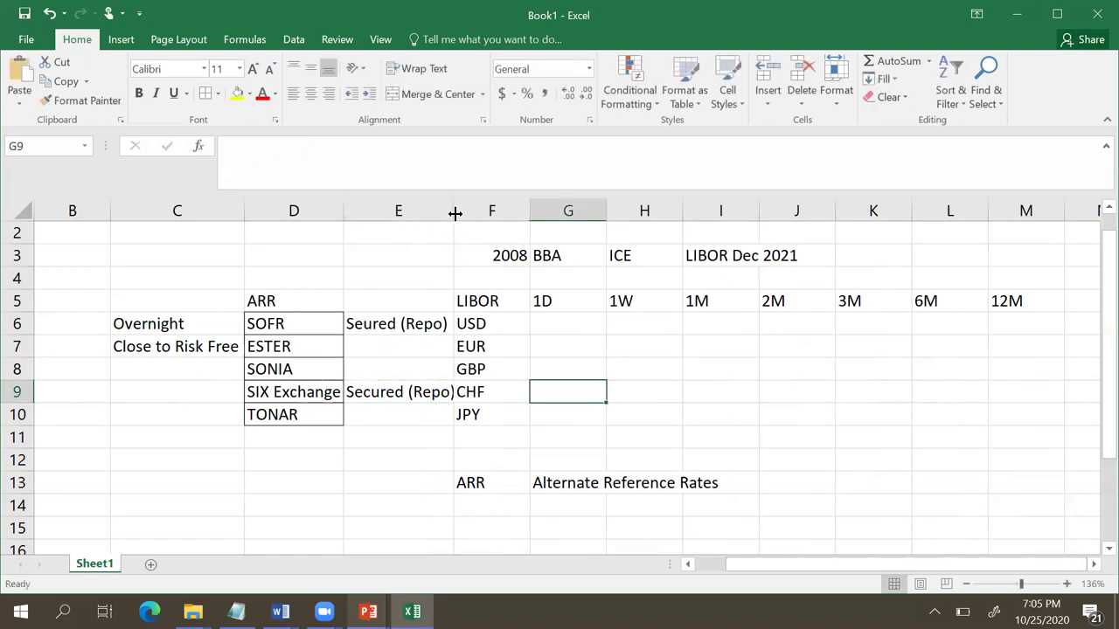
Step: Autofit column E to its notes and select column G, closing its menu unused
double_click(455, 213)
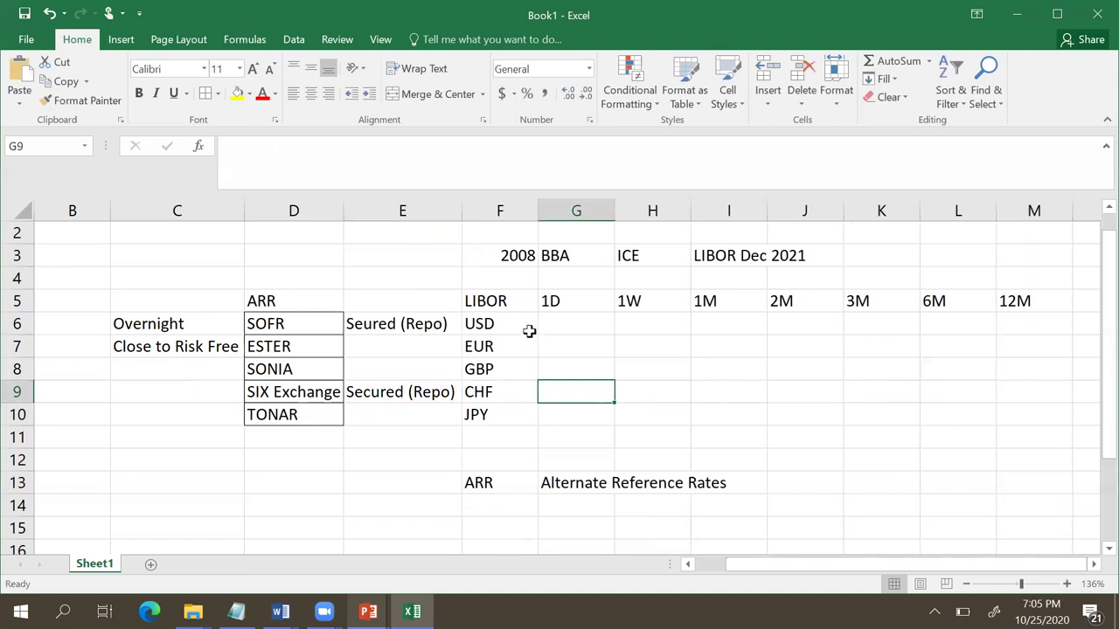
click(577, 210)
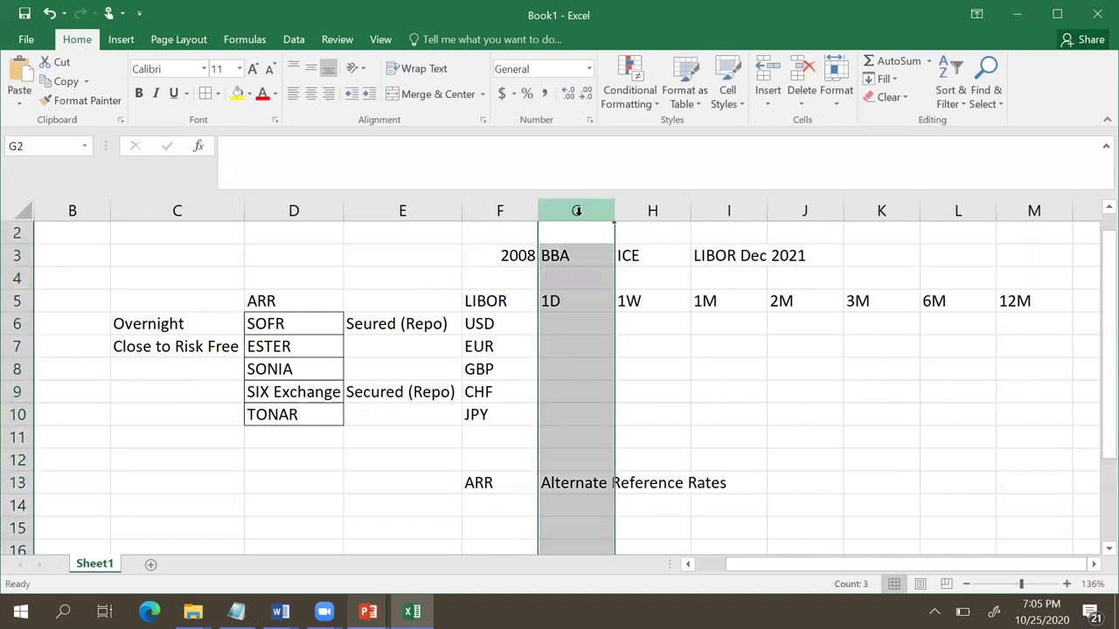
right_click(578, 213)
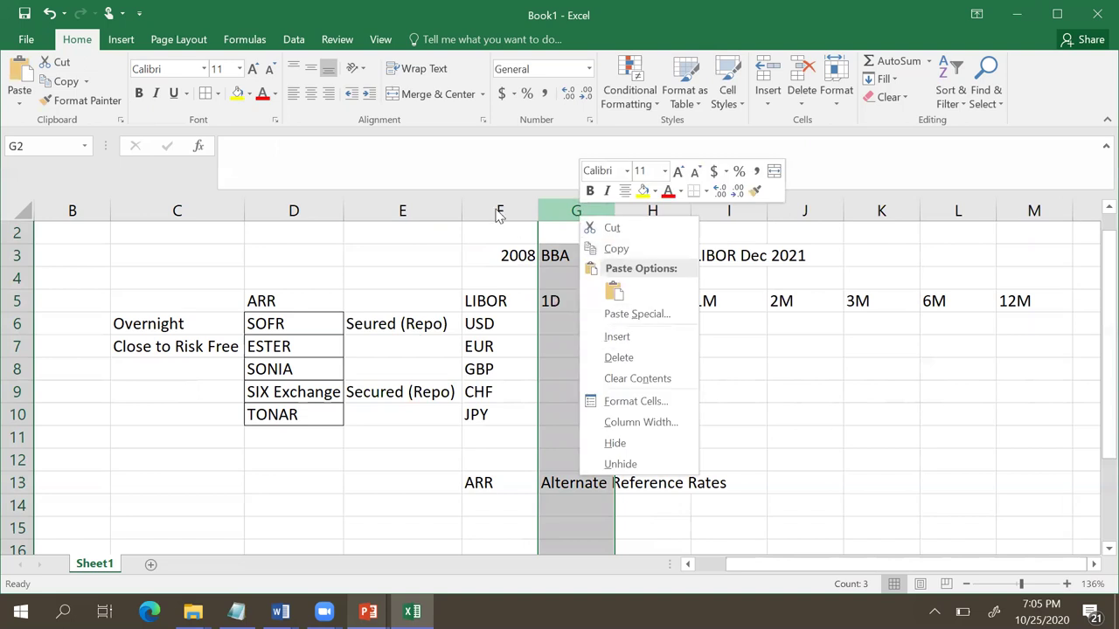
key(Escape)
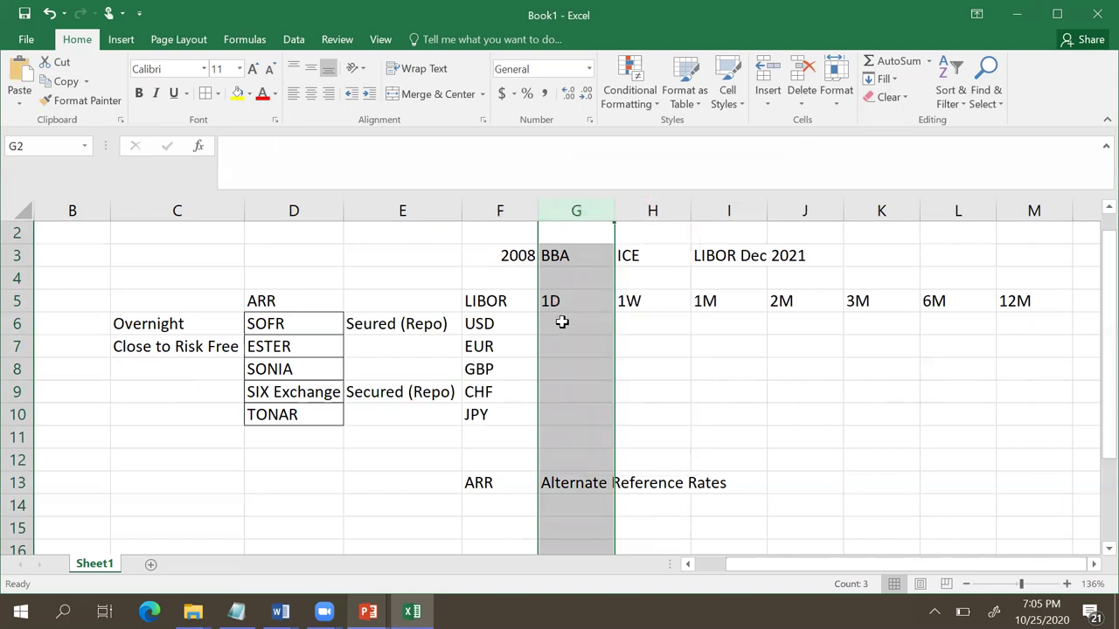
click(565, 323)
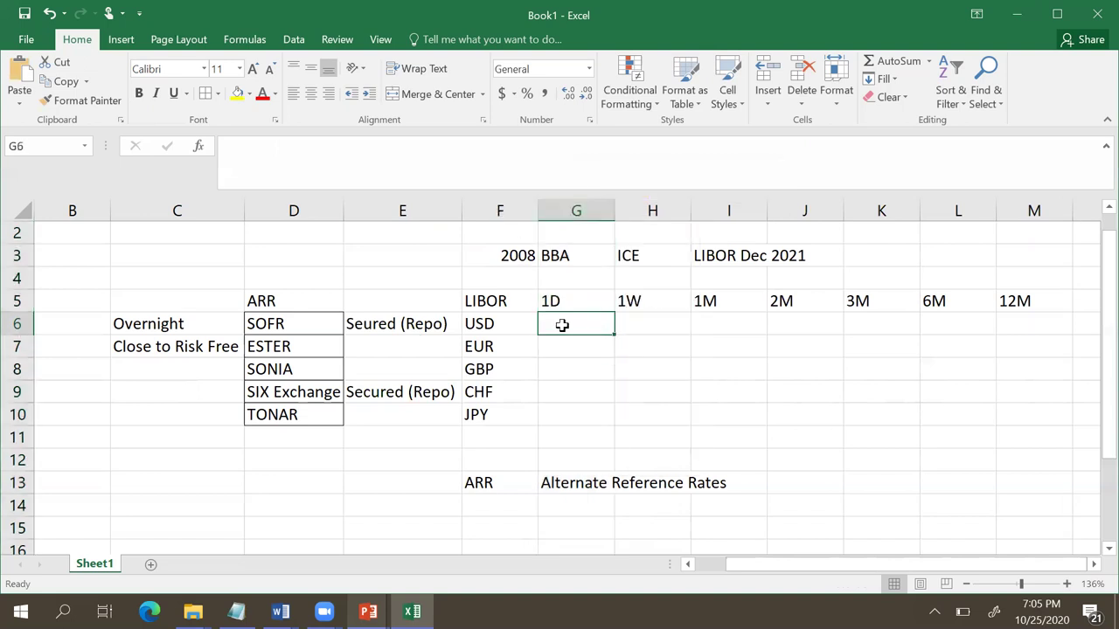
Step: Enter LIBOR in F12 and 'Unsecured' in G12, widening column G slightly
click(511, 455)
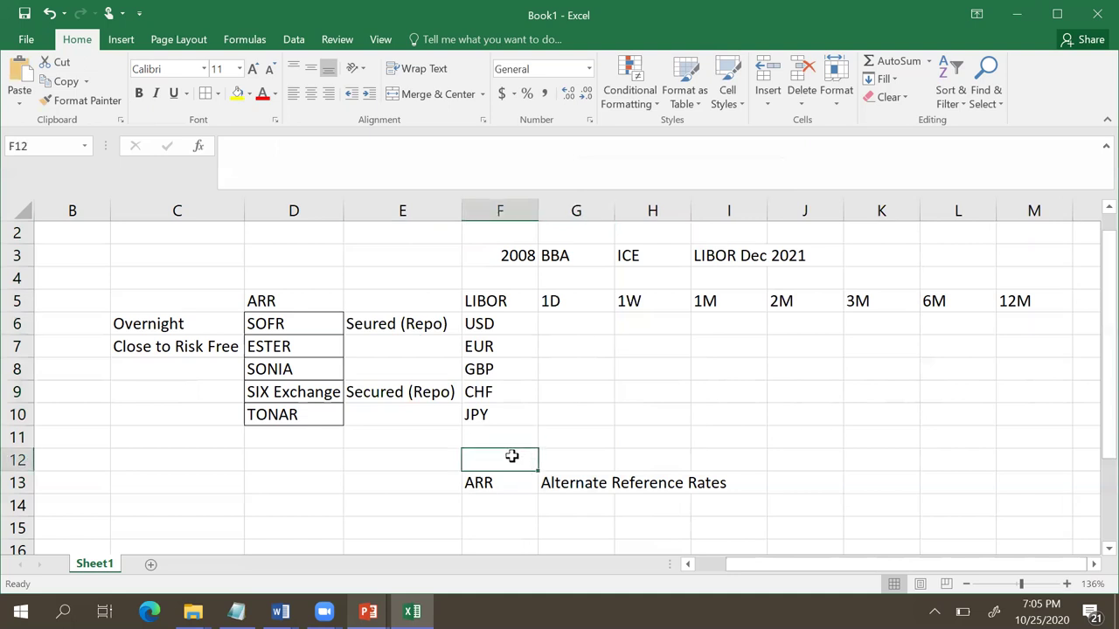
text(LIBOR)
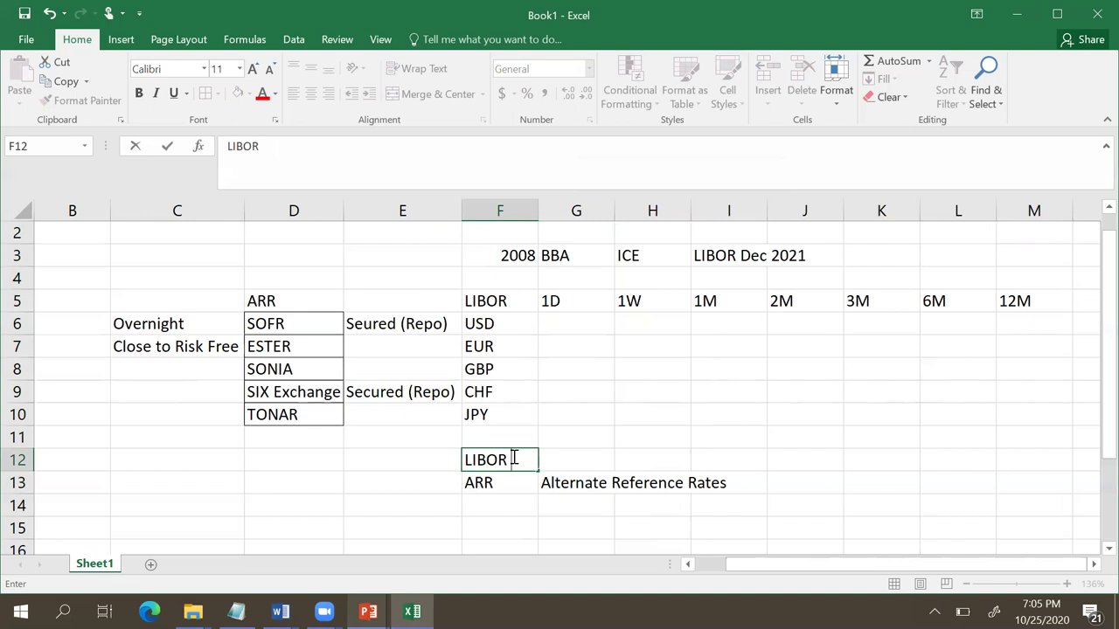
click(560, 464)
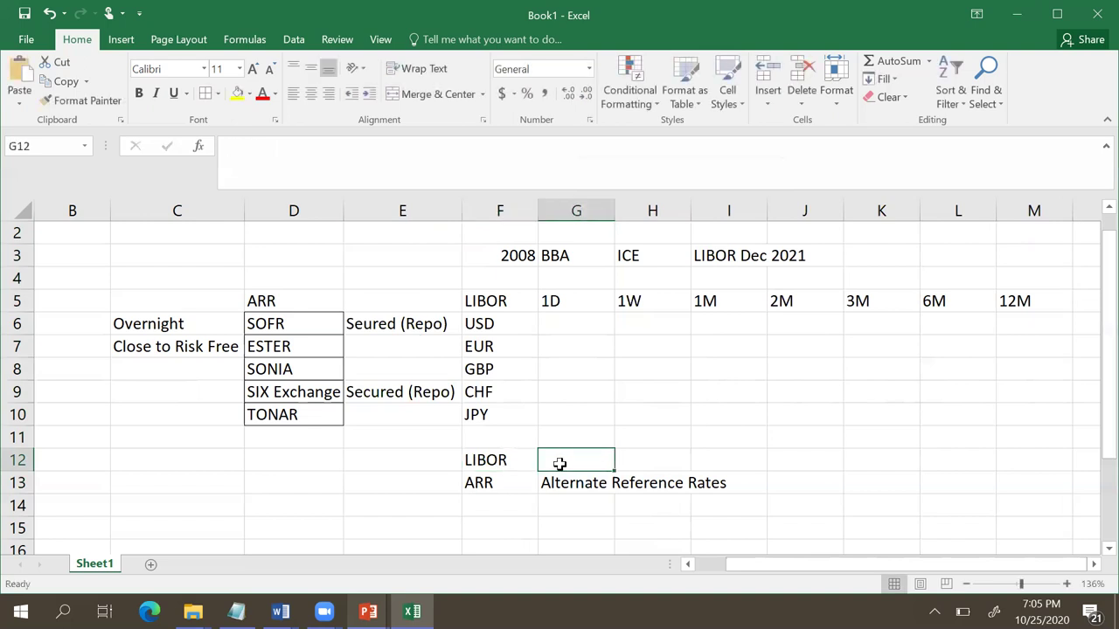
text(Unsecu)
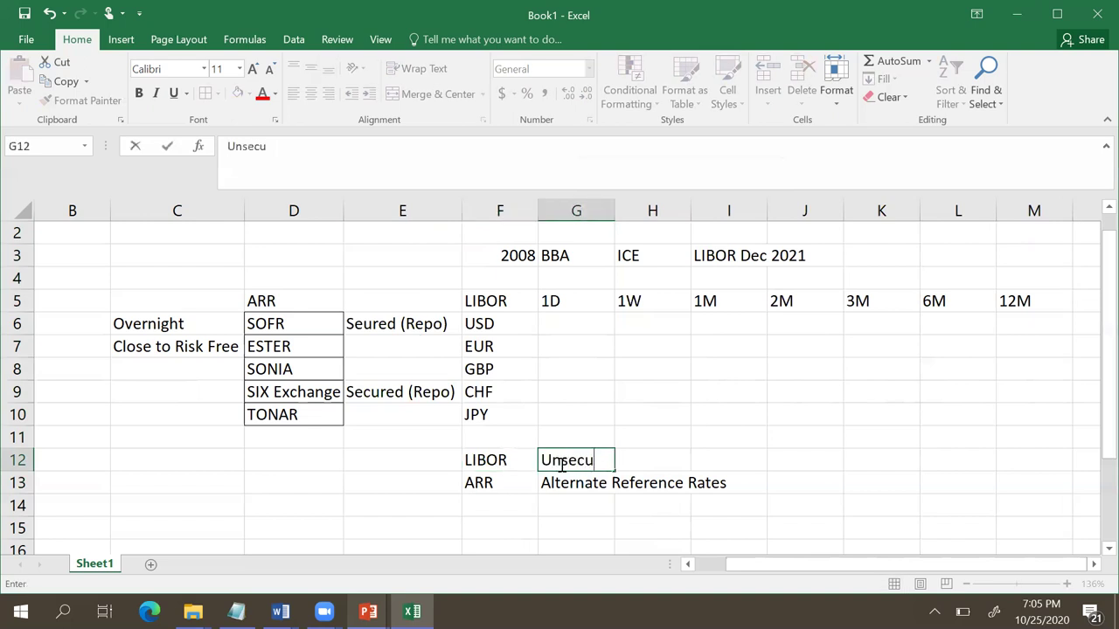
text(red)
click(749, 394)
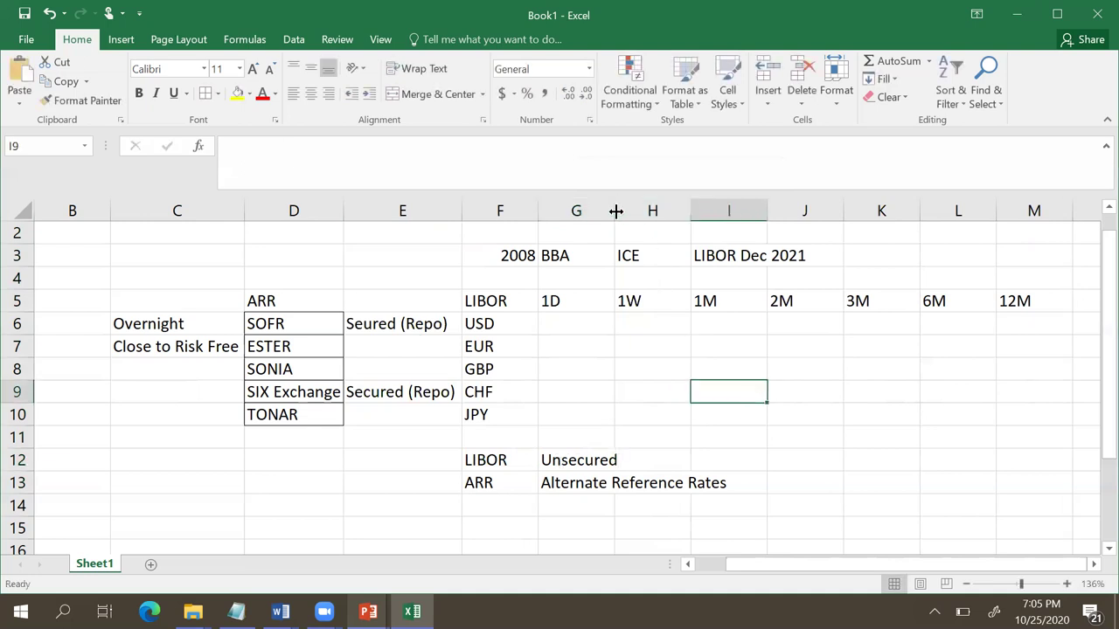
drag(615, 210, 633, 211)
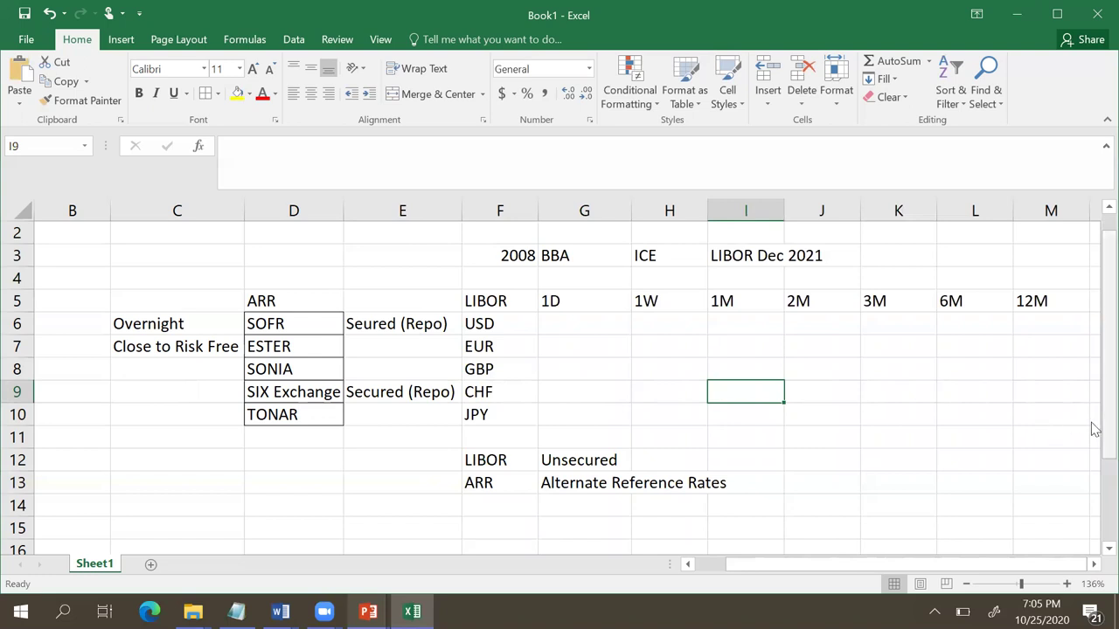
drag(1093, 439, 1093, 445)
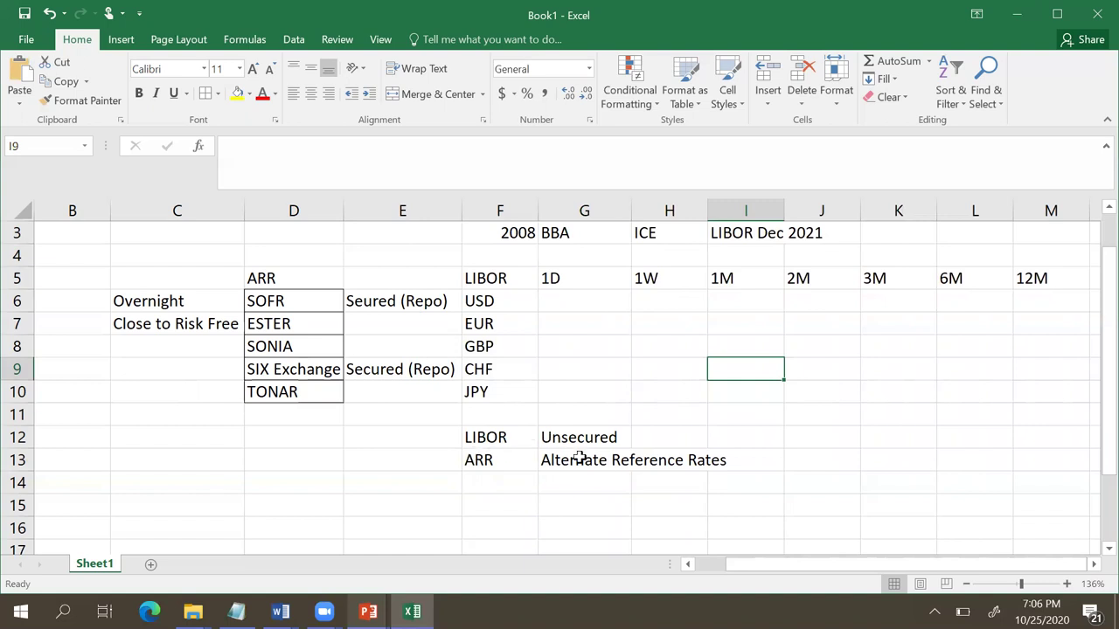
Step: Enter LIBOR in F14, replacing the lowercase 'libor'
click(512, 482)
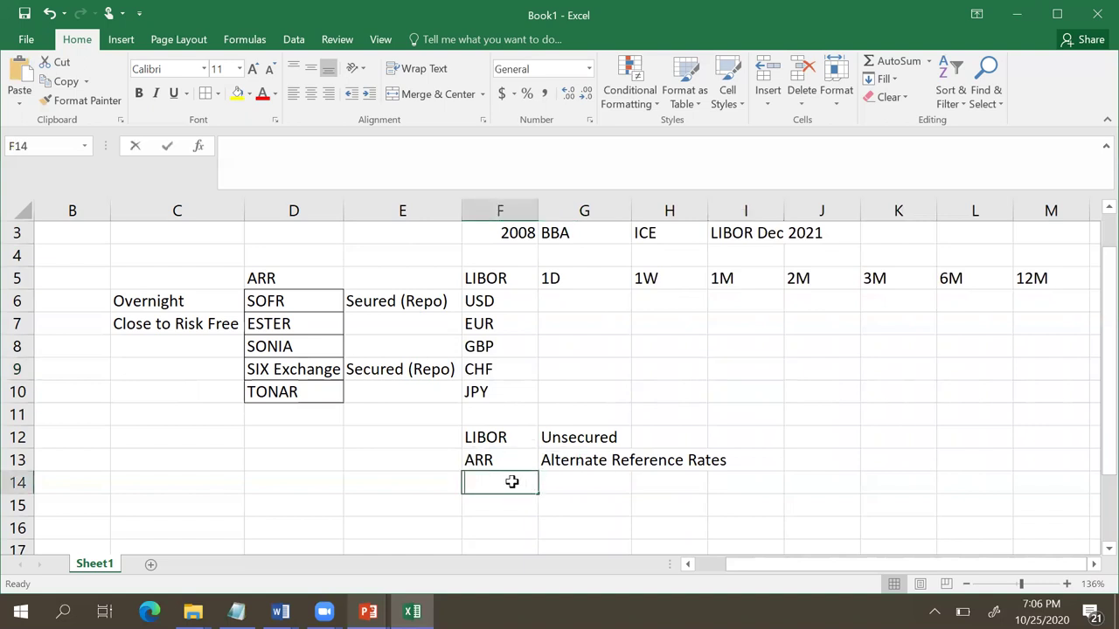
text(libor)
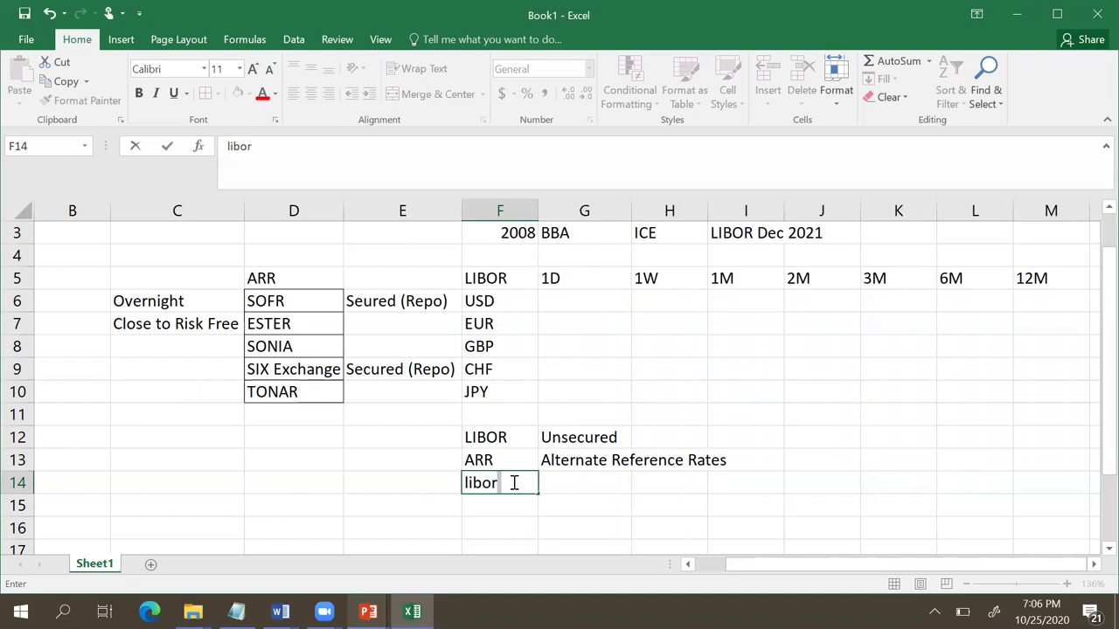
key(BackSpace)
key(BackSpace)
key(BackSpace)
key(BackSpace)
key(BackSpace)
text(LIBOR)
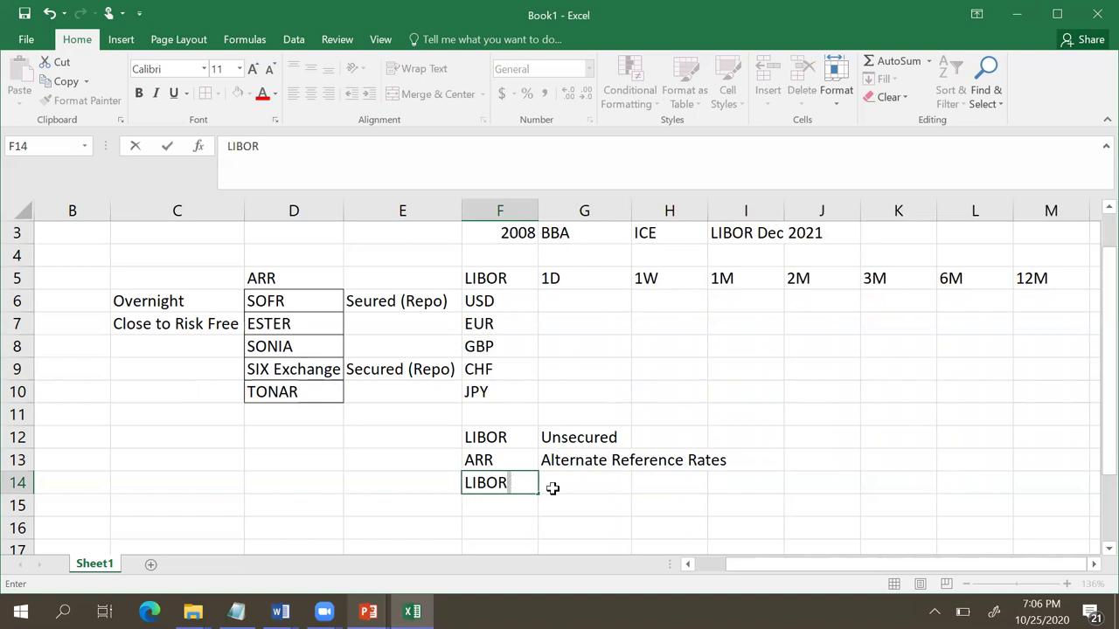
click(570, 486)
Step: Store 'RFR+Term Premium+Credit Risk Premium' in G14 as plain text using a leading apostrophe
text(=)
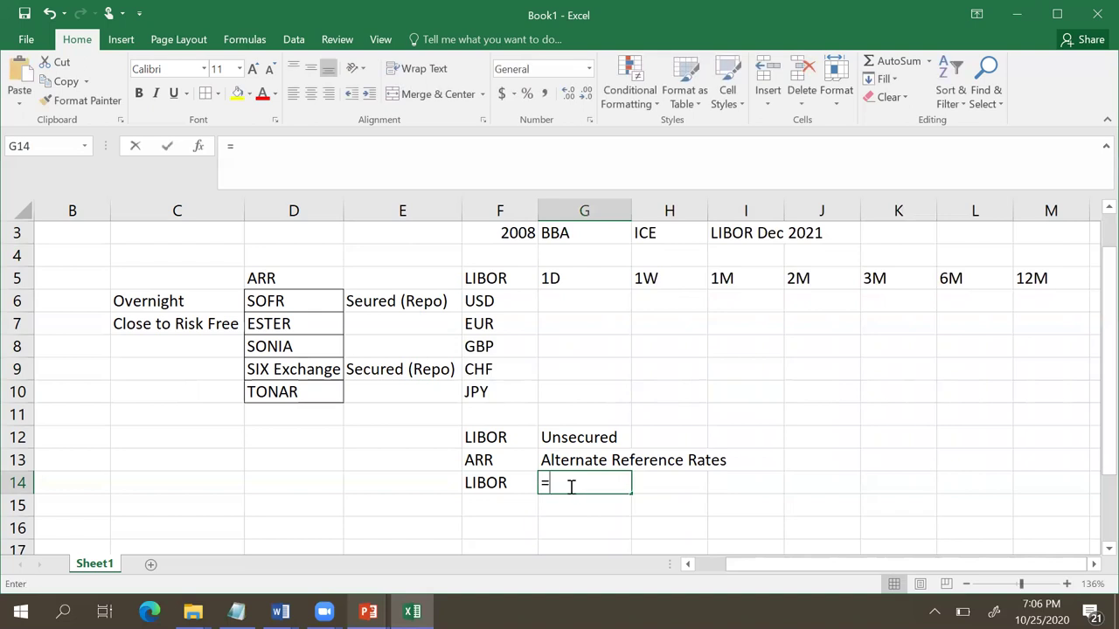
text(R)
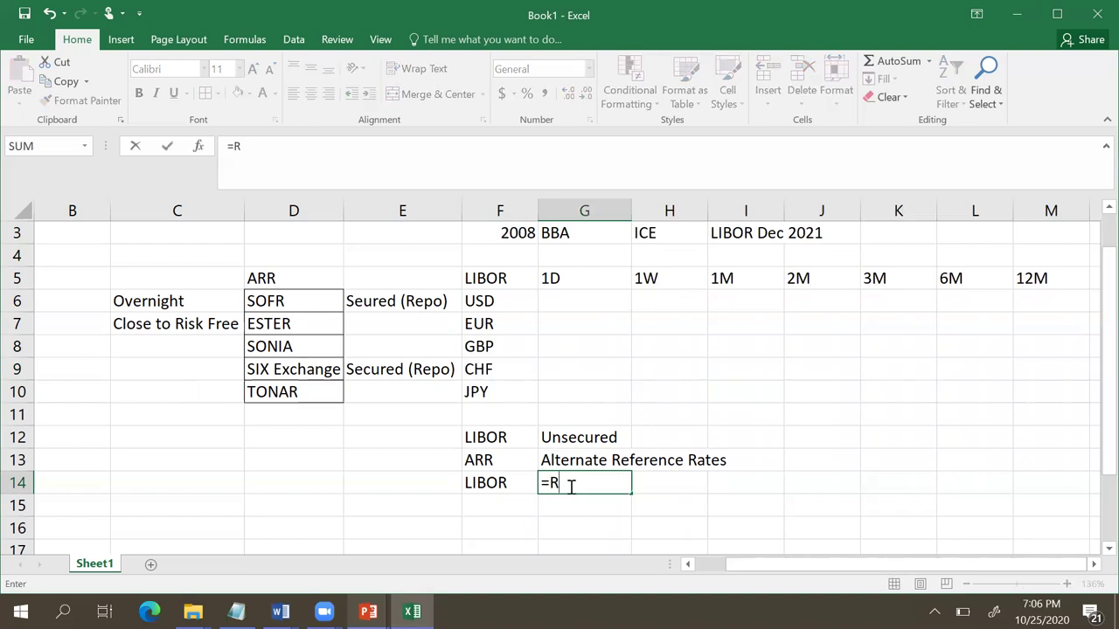
text(FR)
text(+)
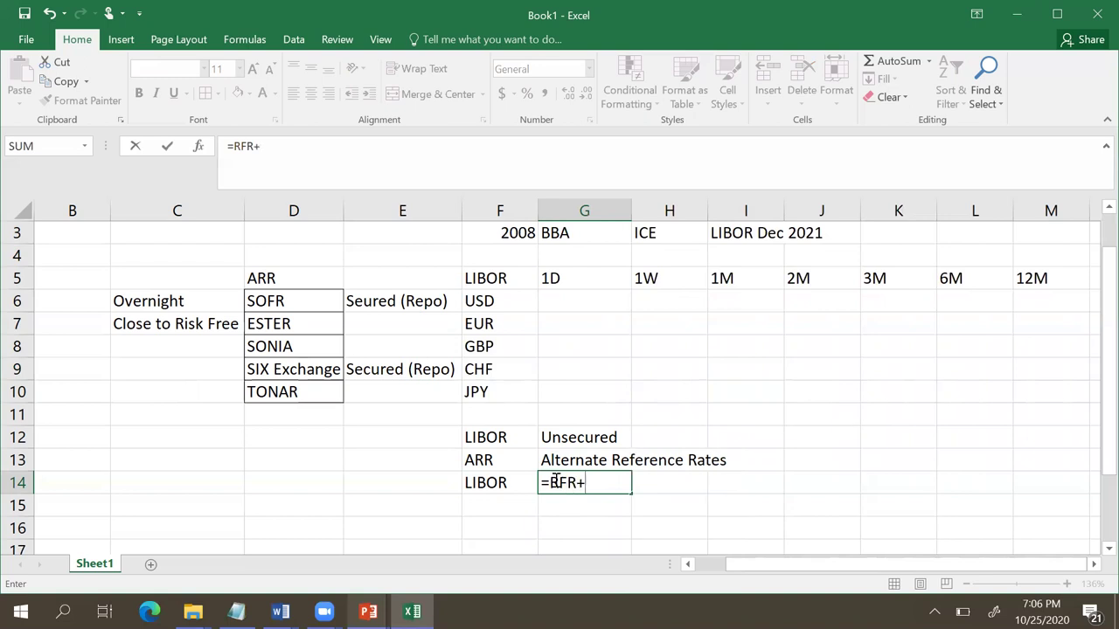
click(551, 481)
text(')
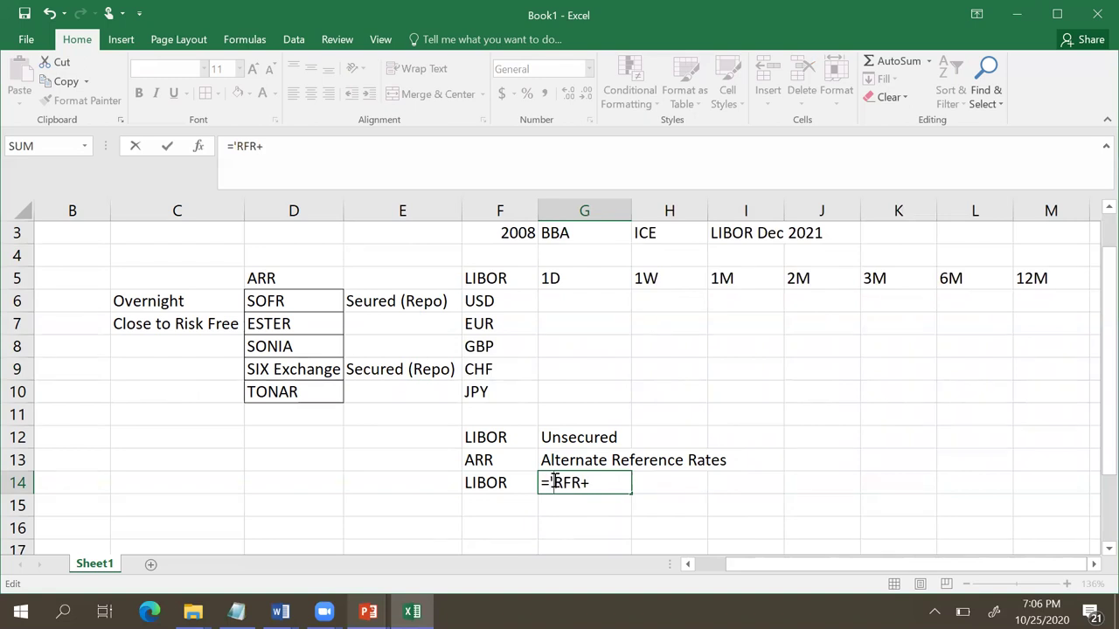
click(616, 482)
text(Term)
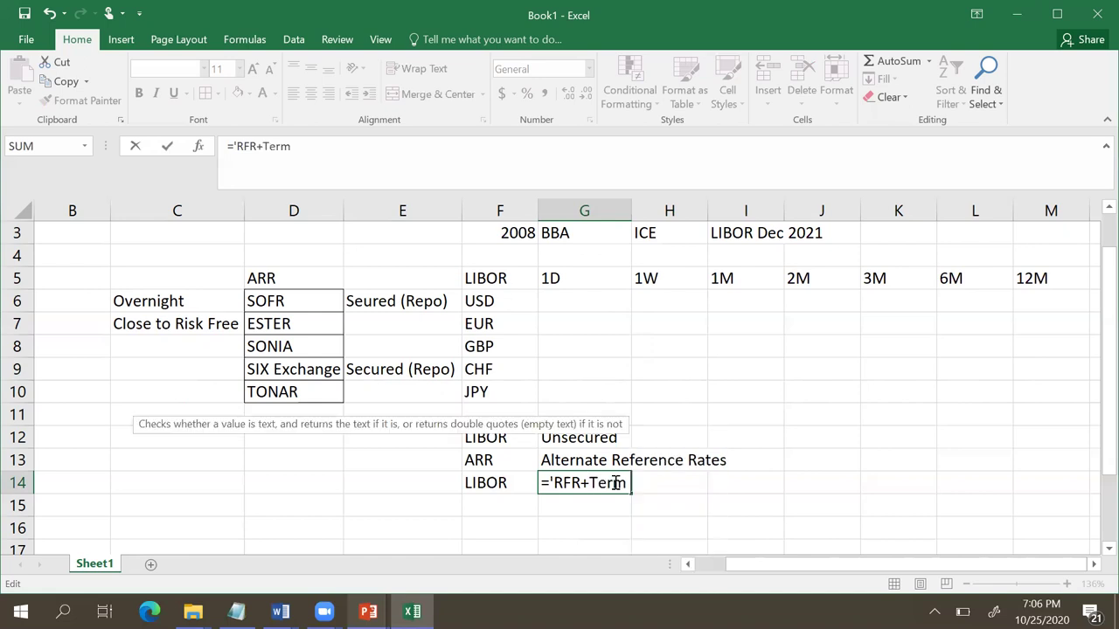
text( P)
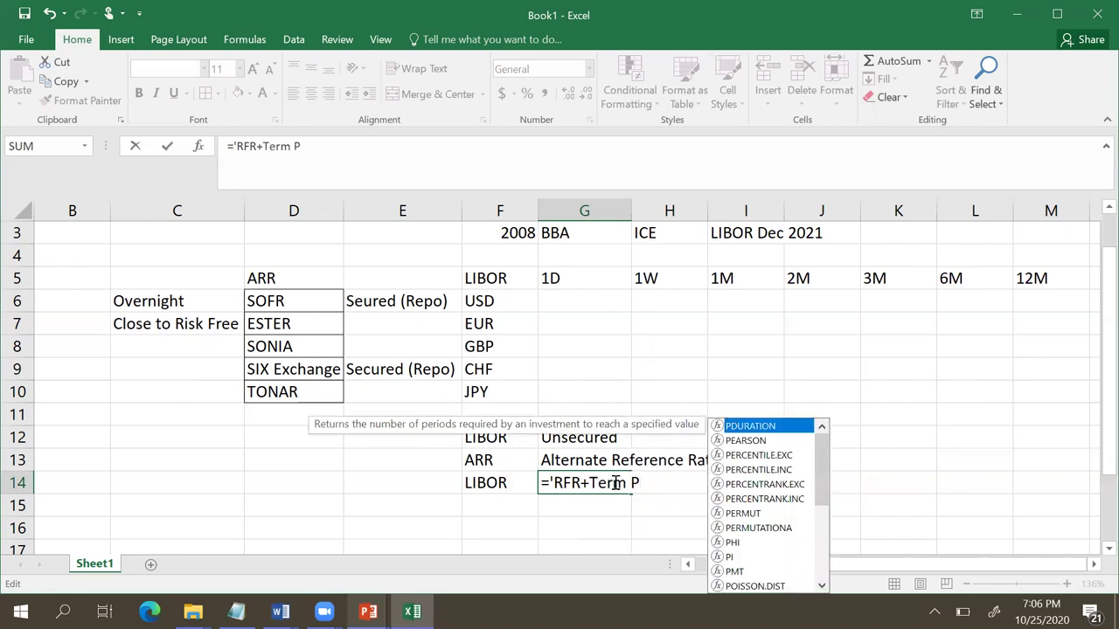
text(remium+)
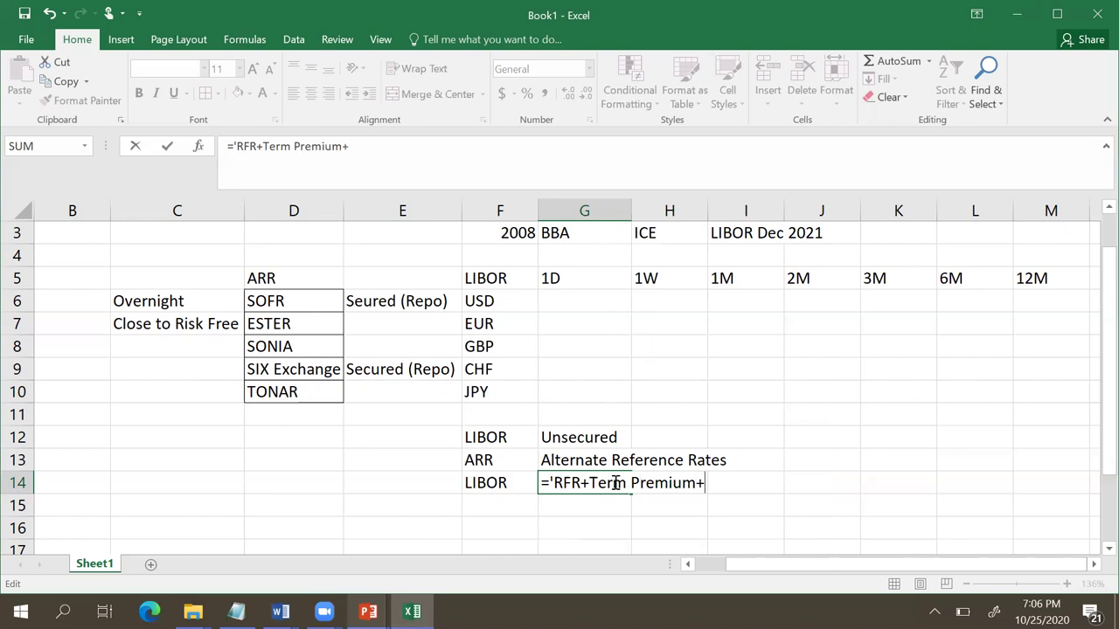
text(Credit)
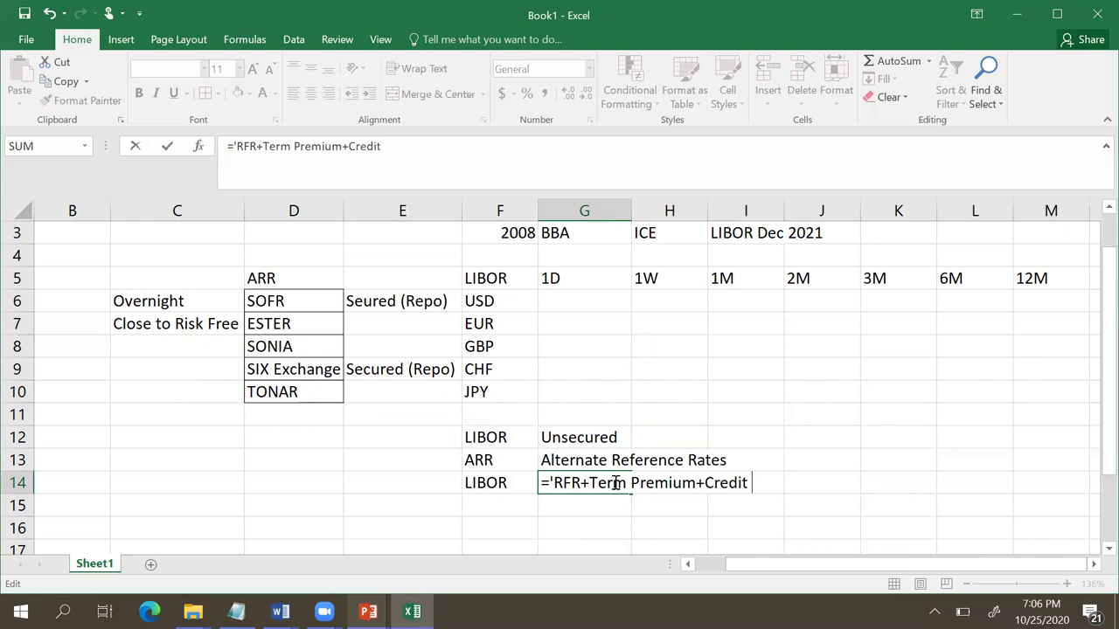
text( Risk)
text( Premium)
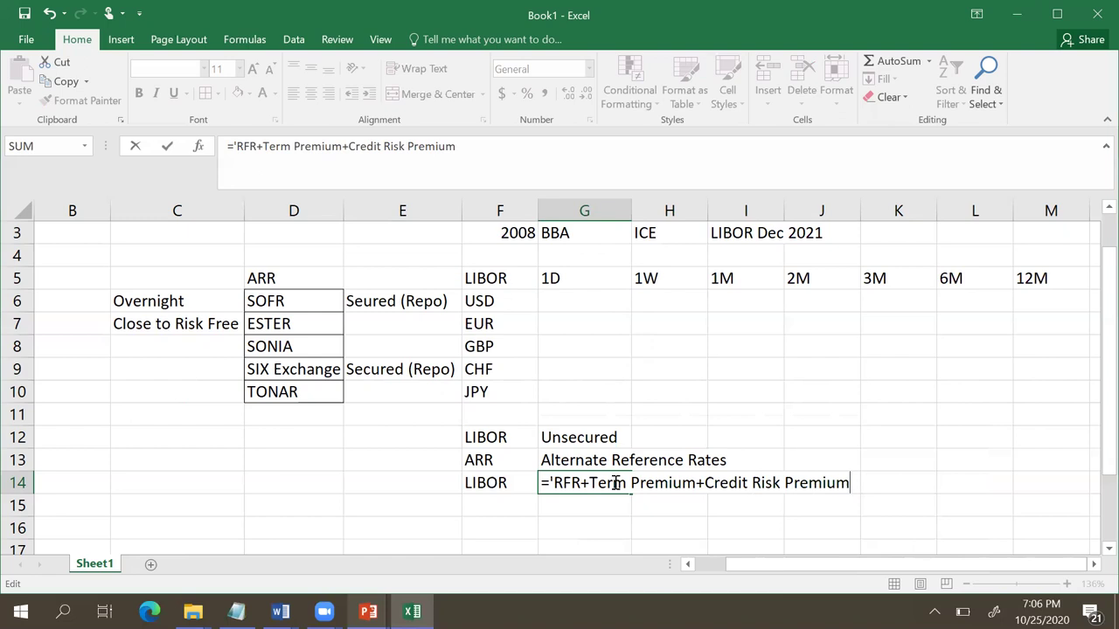
click(553, 482)
key(BackSpace)
key(Return)
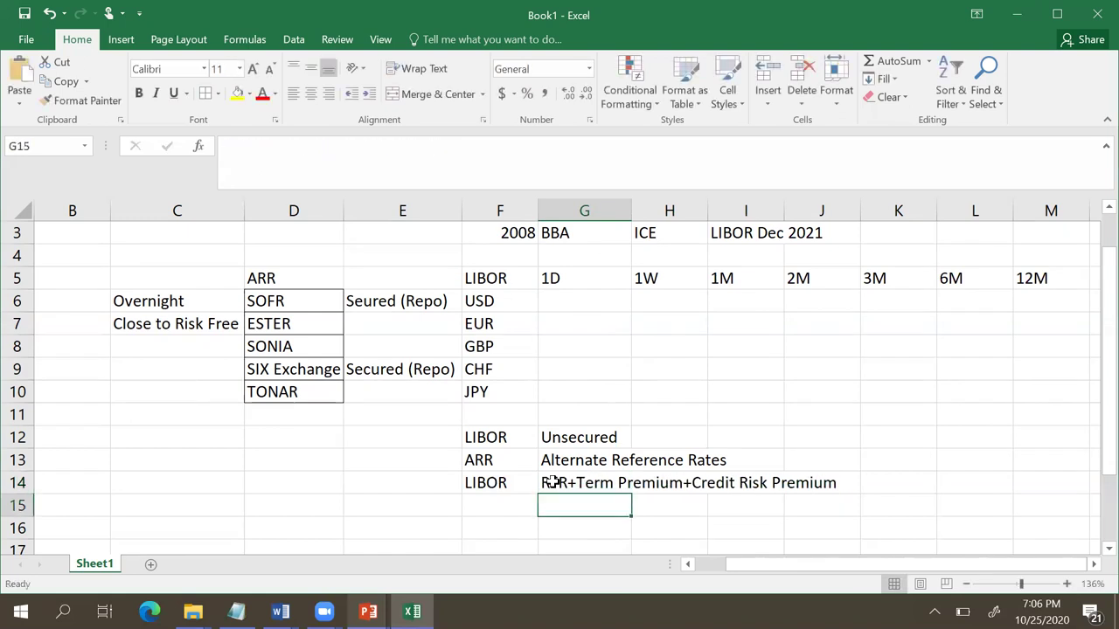
Step: Enter ARR in F15 and RFR in G15, deleting the AutoComplete suggestion
click(568, 482)
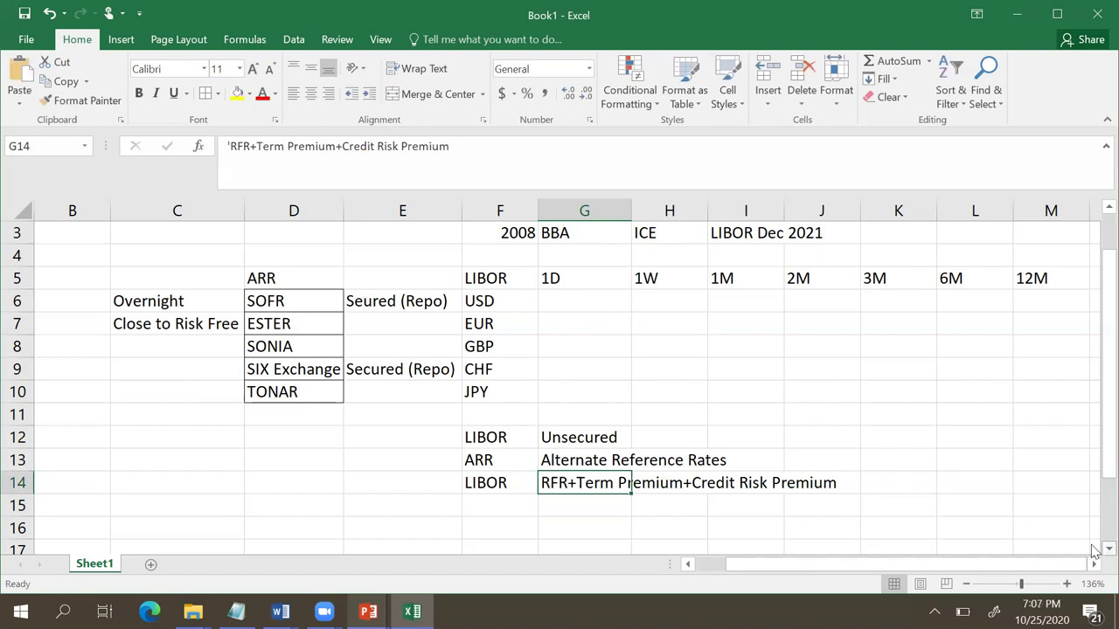
scroll(1102, 542, down, 2)
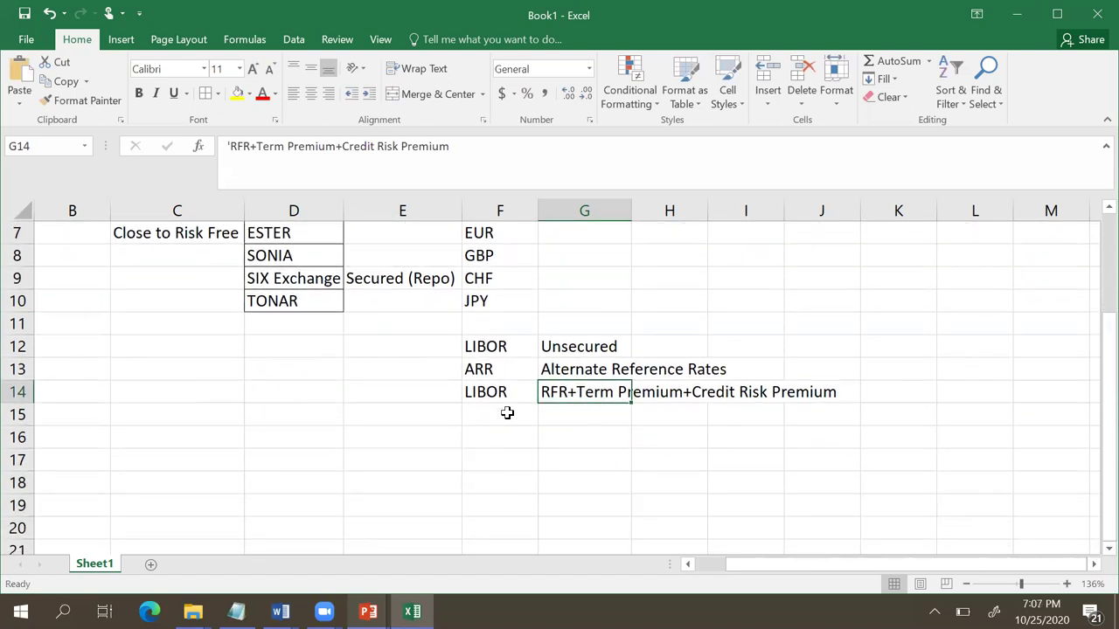
click(507, 413)
text(ARR)
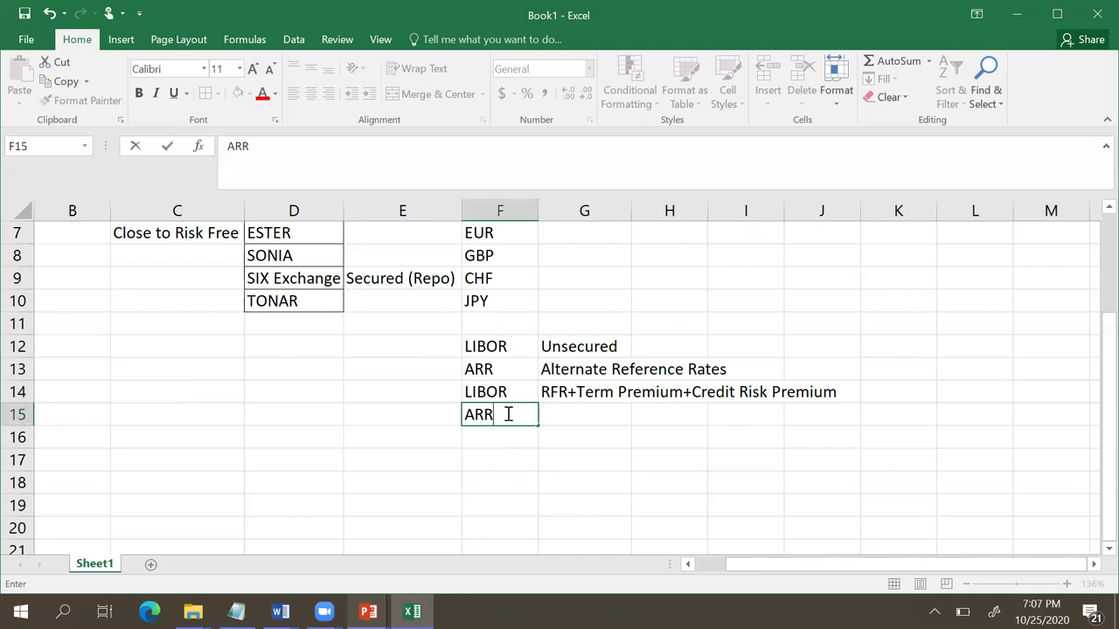
key(Tab)
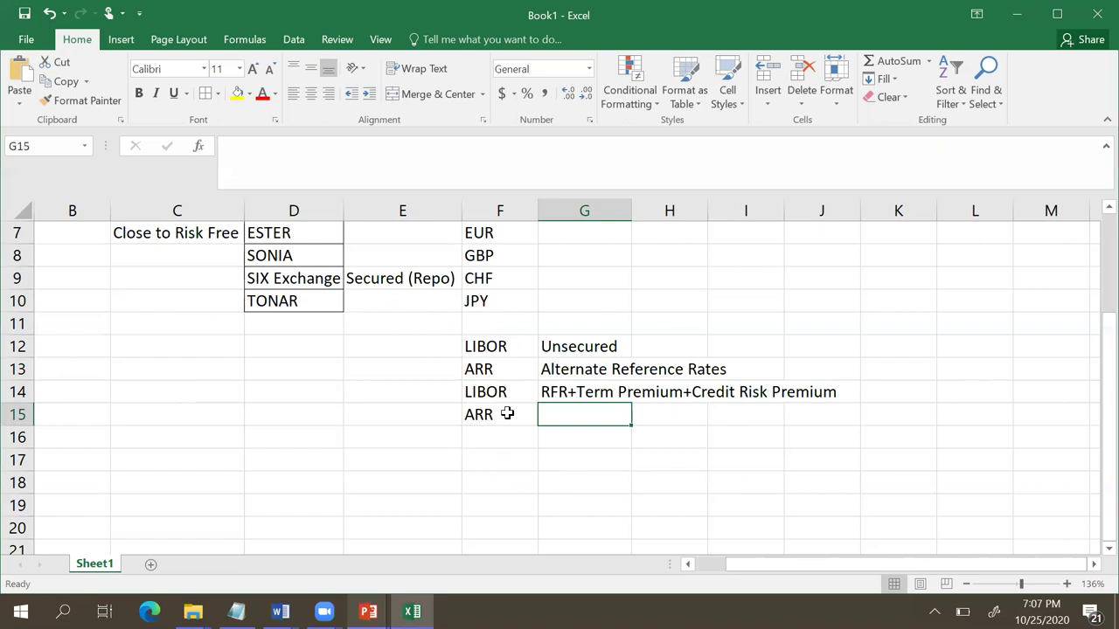
text(RFR)
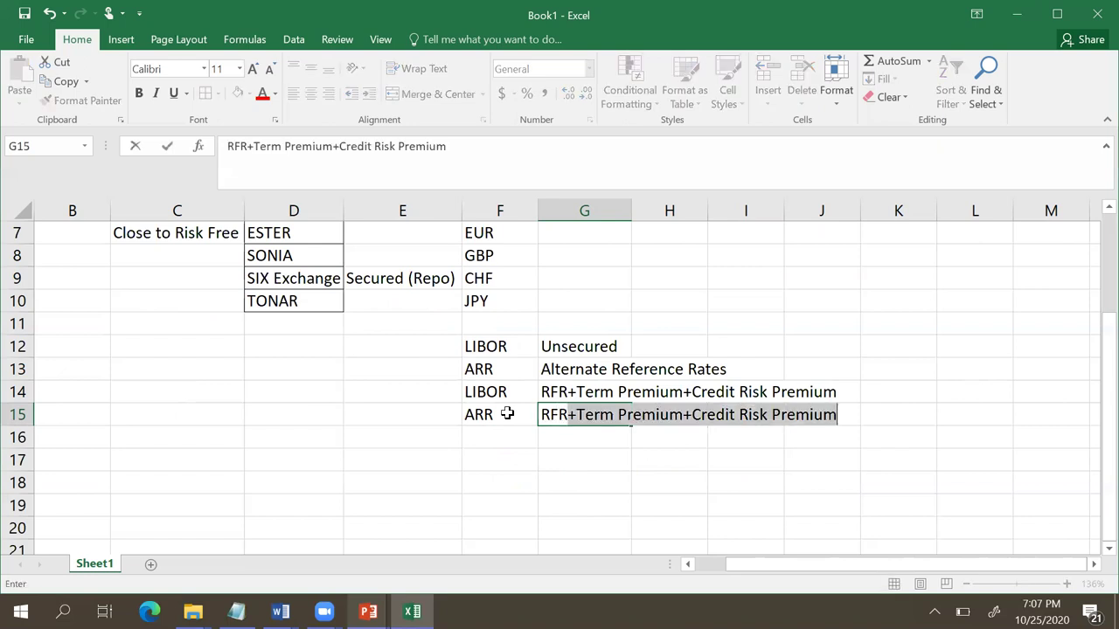
key(Delete)
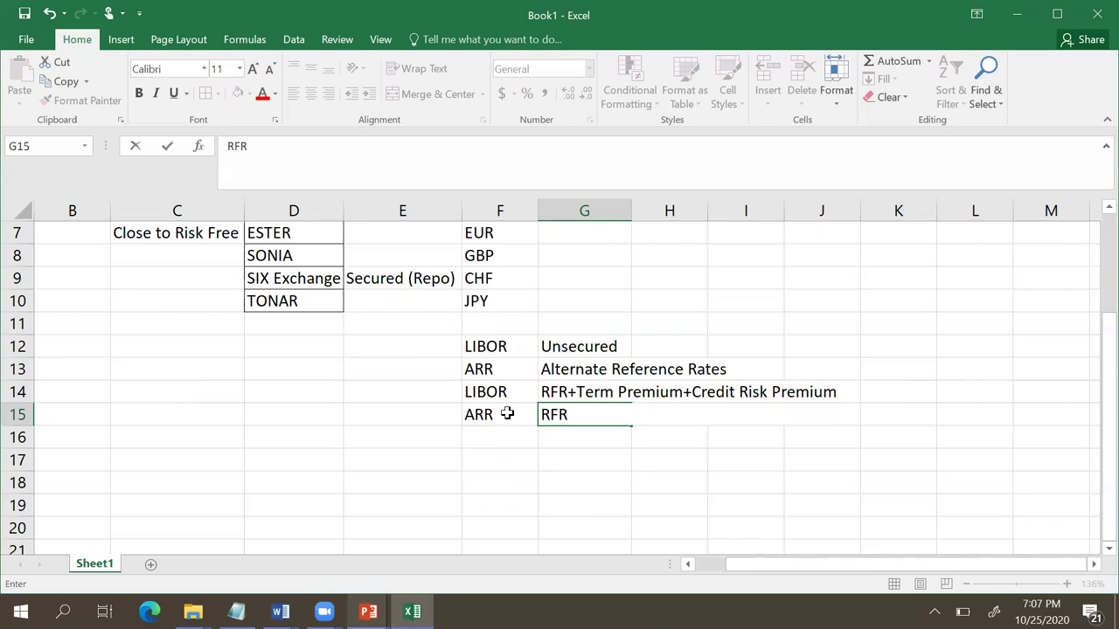
key(Return)
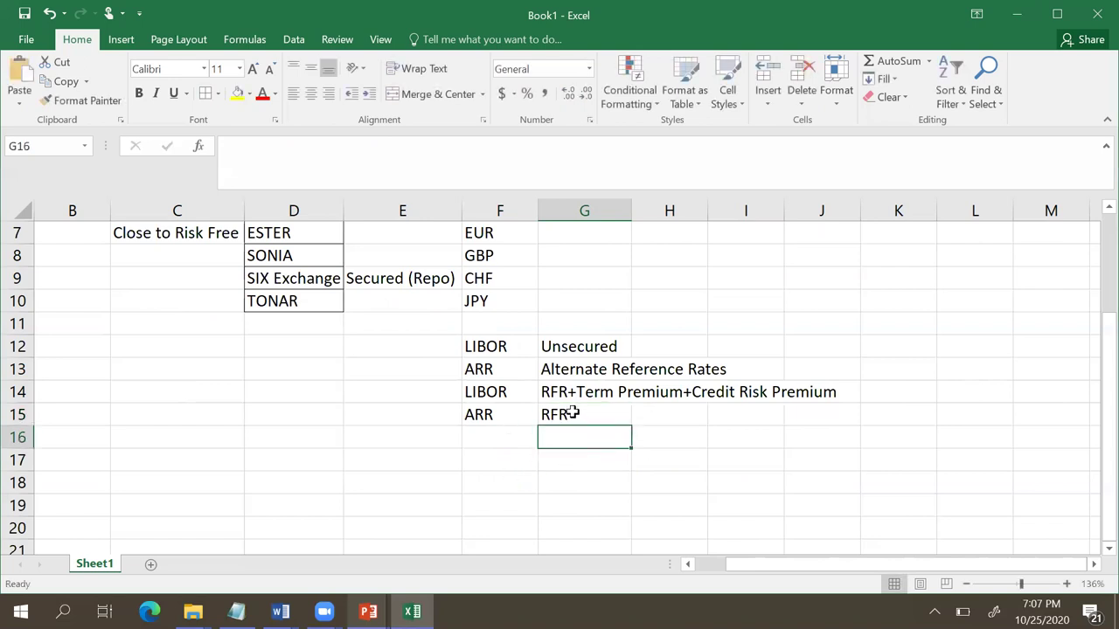
click(570, 414)
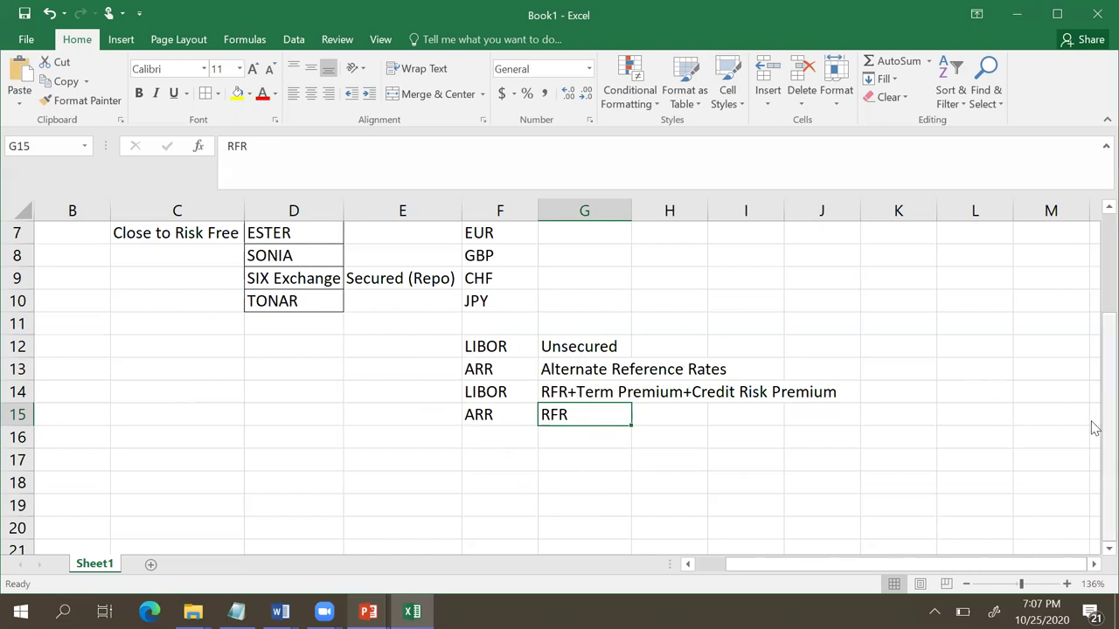
Step: Scroll down past the ARR–RFR note and select the empty cell G17
drag(1107, 427, 1099, 295)
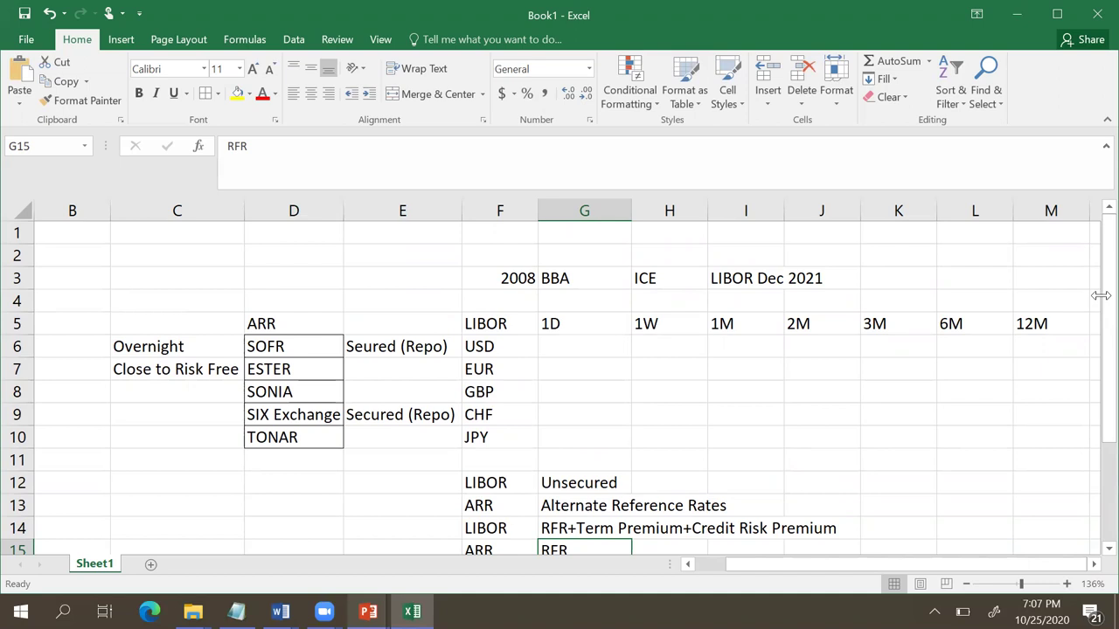
mouse_move(1093, 337)
mouse_down()
mouse_move(1092, 307)
mouse_move(1095, 374)
mouse_up()
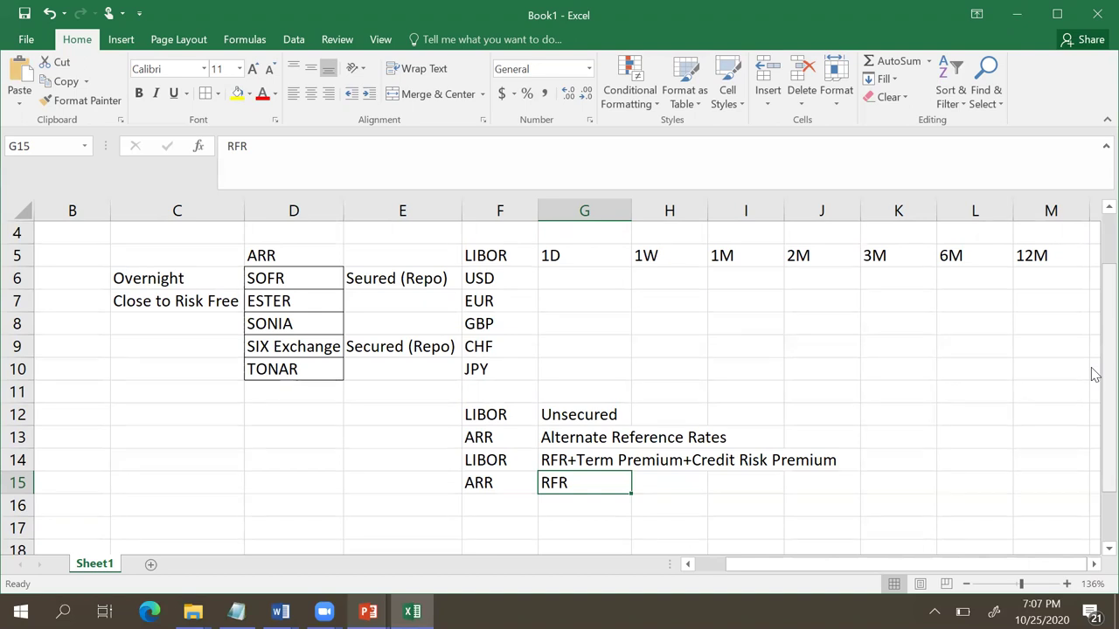
scroll(1093, 555, down, 1)
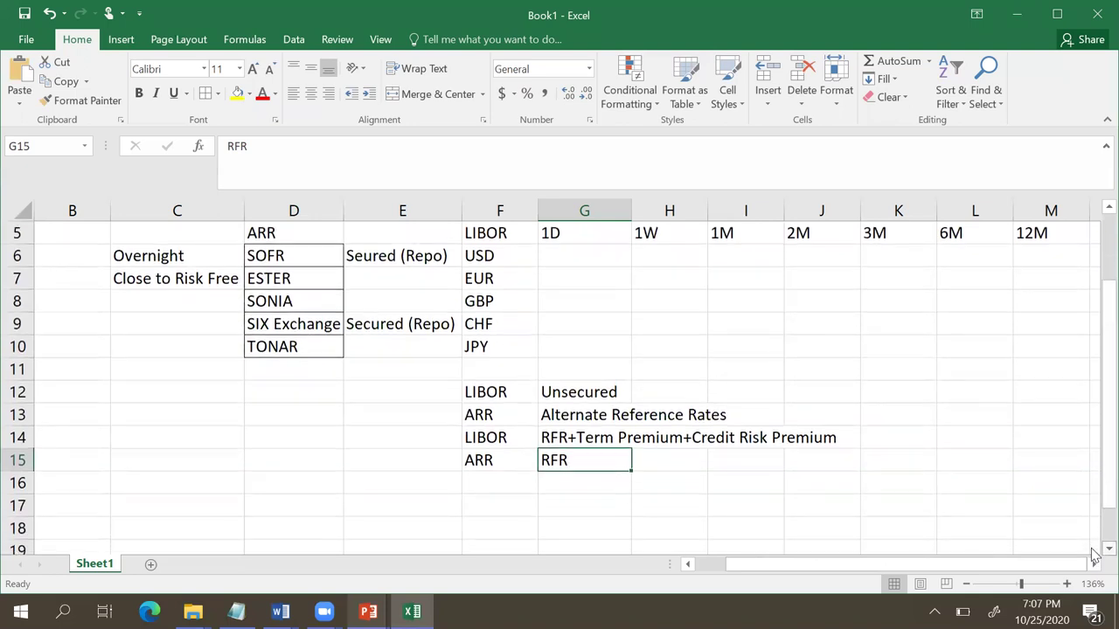
scroll(1014, 525, down, 1)
scroll(933, 477, down, 1)
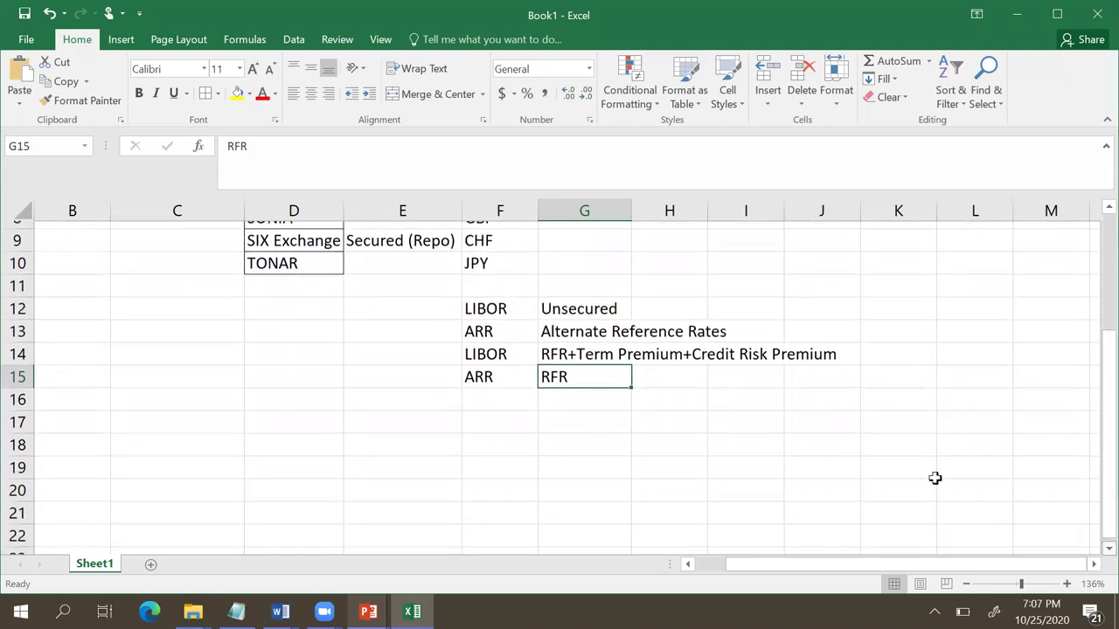
click(563, 413)
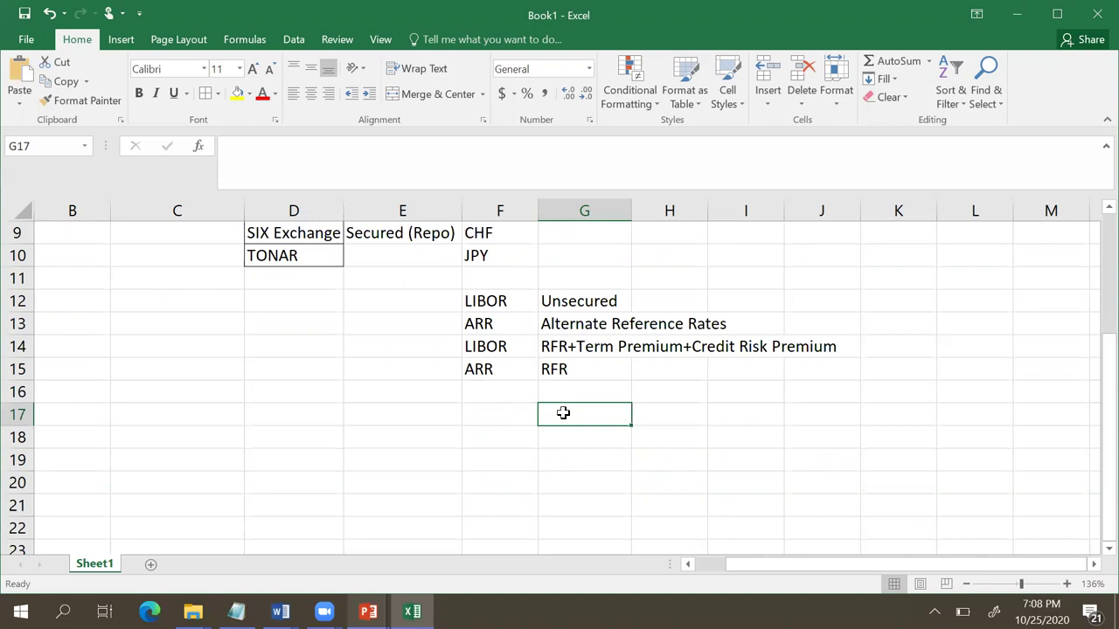
Step: Enter 'Steering committees' in F17, correcting the 'committess' misspelling
click(513, 414)
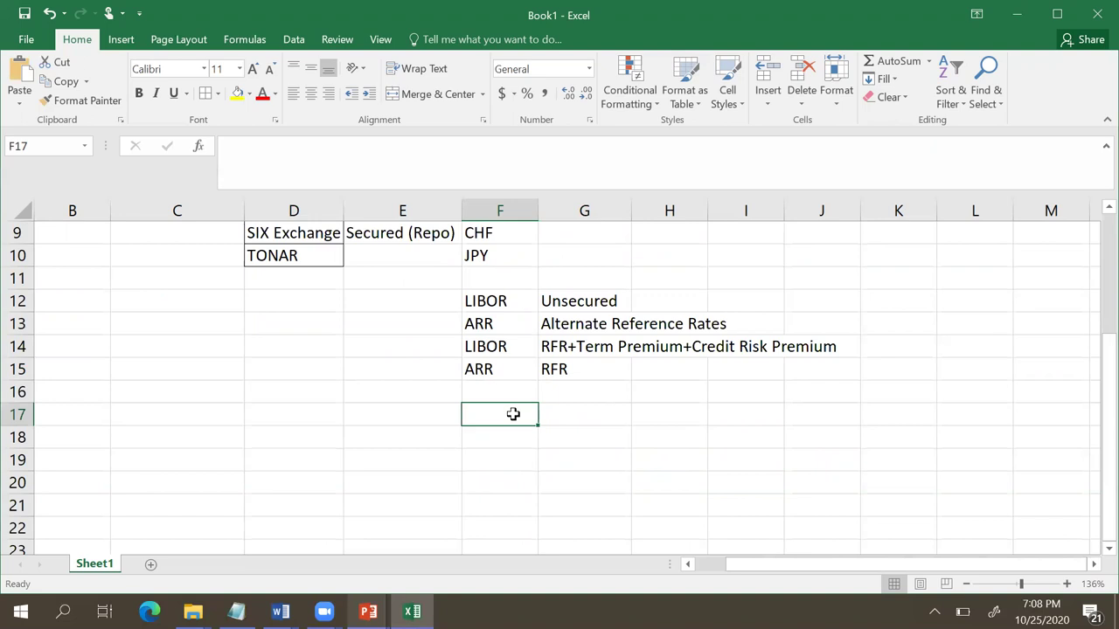
text(Ste)
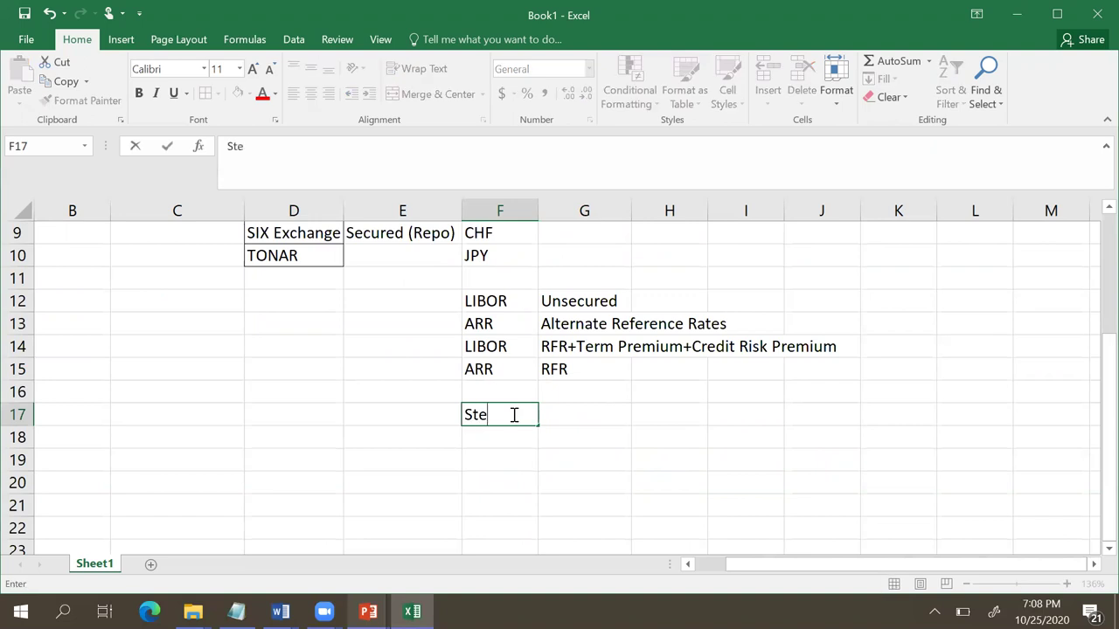
text(erin)
text(g committes)
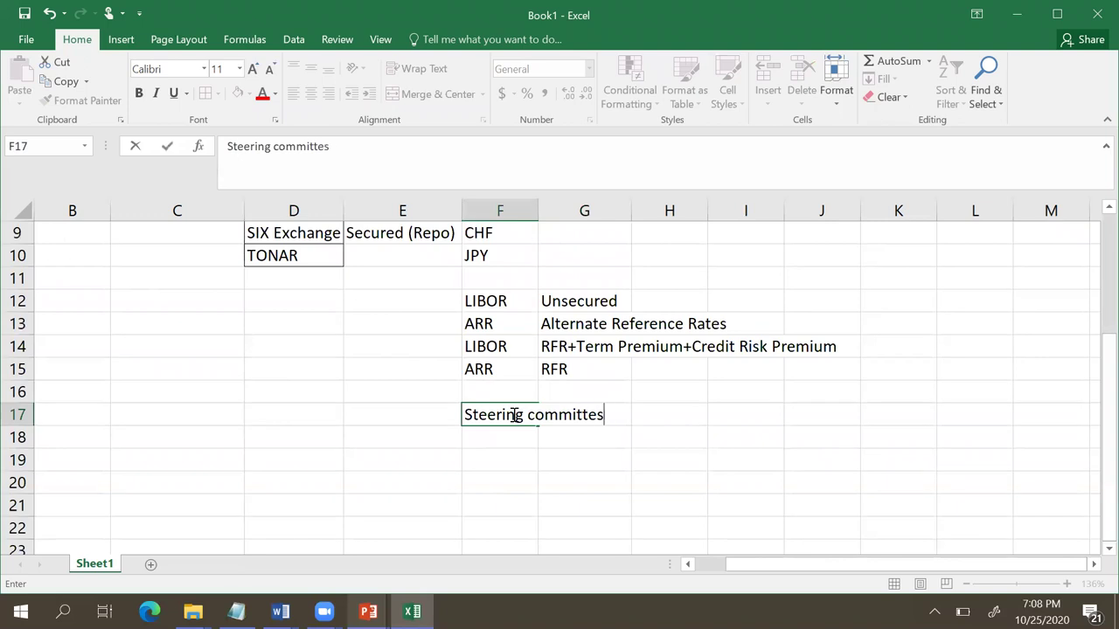
text(s)
key(BackSpace)
key(BackSpace)
text(es)
key(Return)
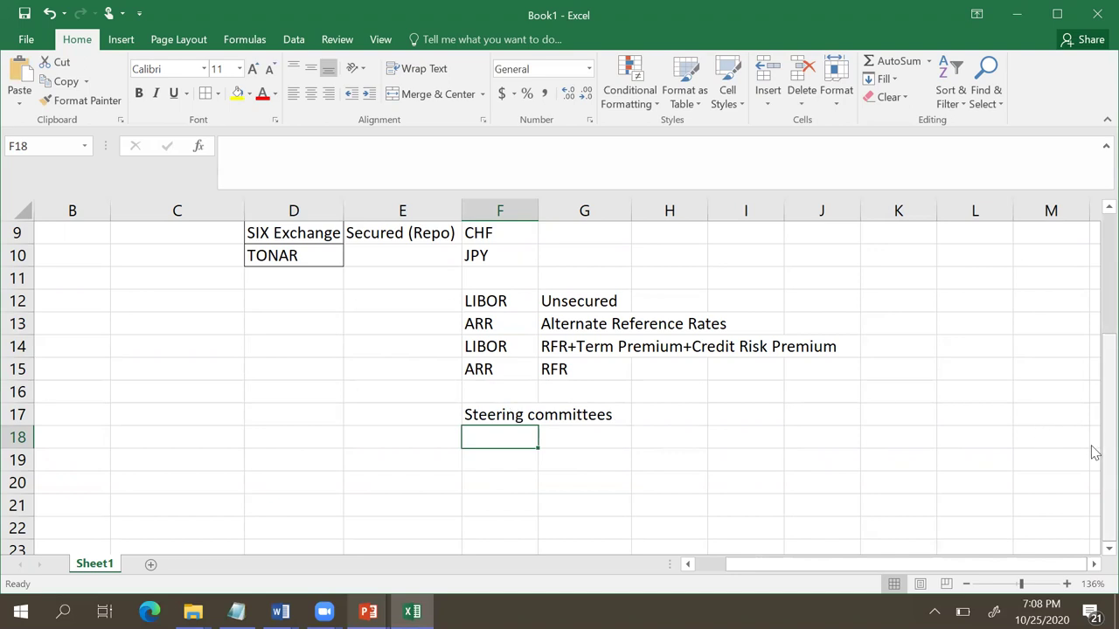
drag(1094, 452, 1091, 337)
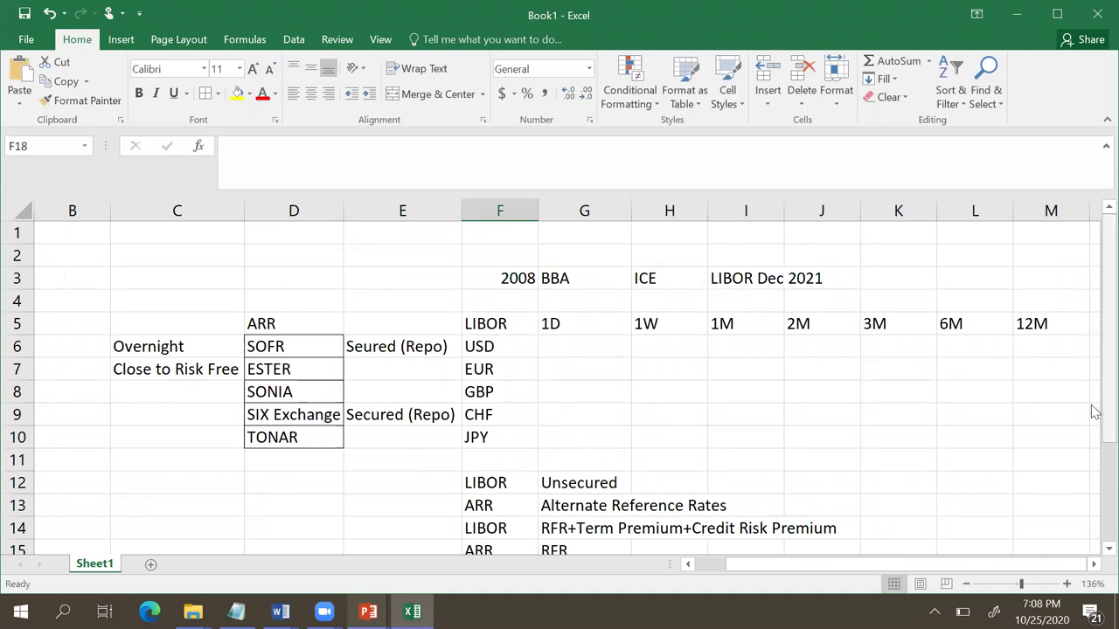
drag(1094, 404, 1095, 420)
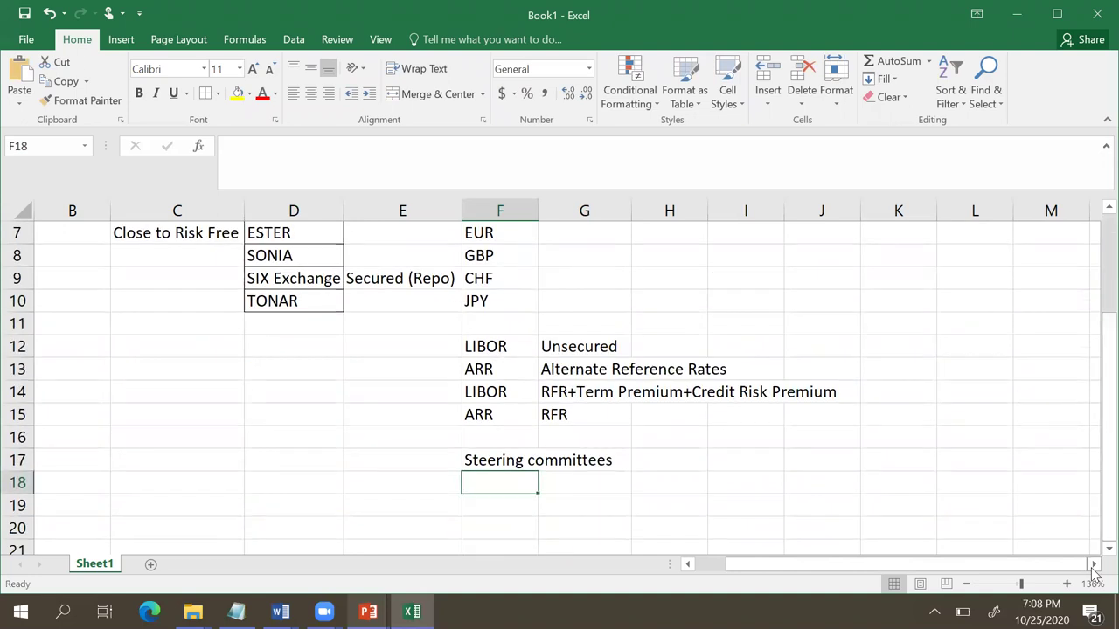
Step: Enter EURIBOR, MIBOR and SIBOR in cells C18 to C20
click(129, 484)
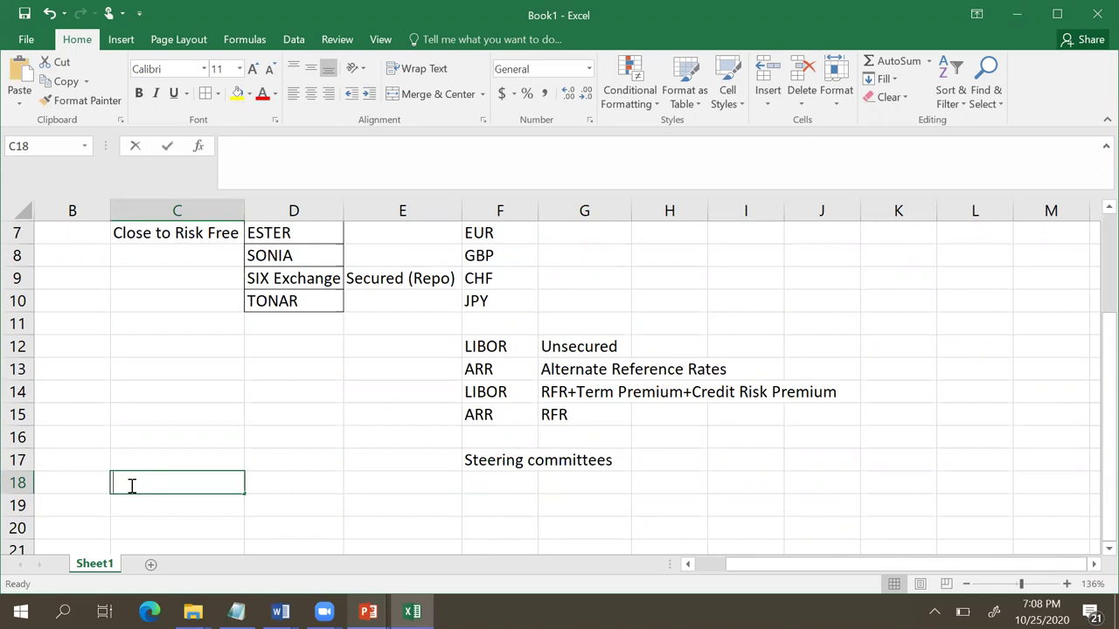
text(EURIBOR)
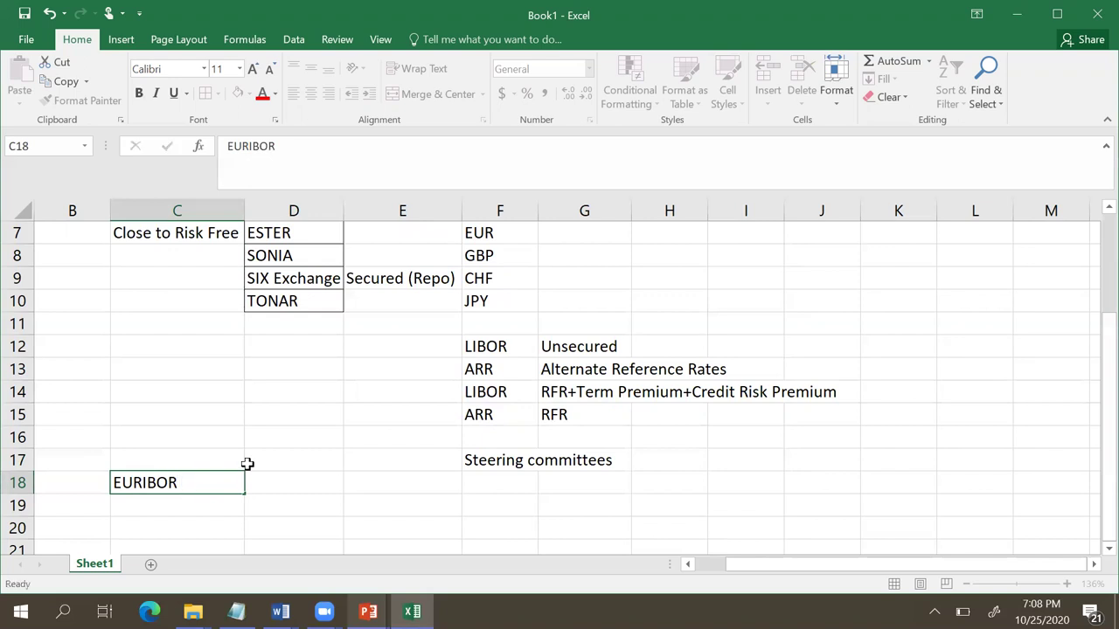
key(Return)
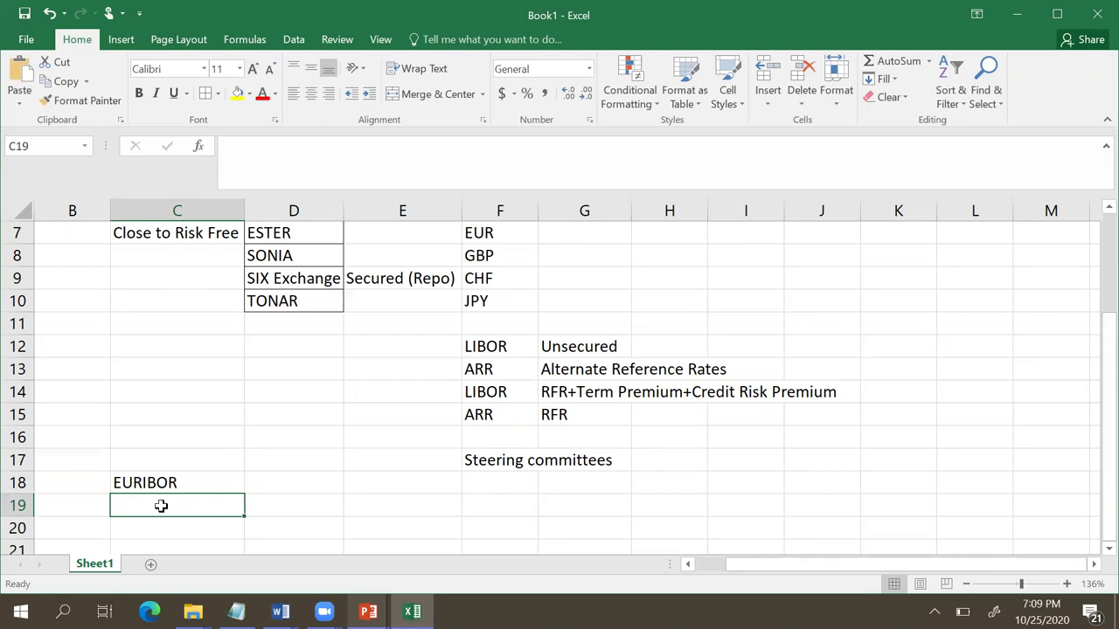
text(MI)
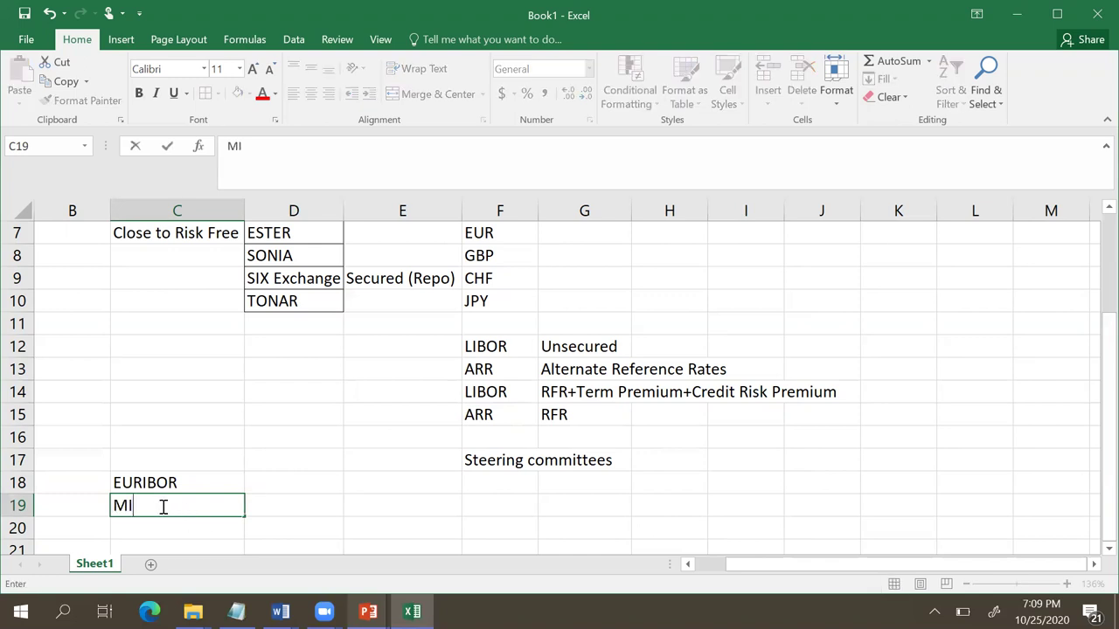
text(BOR)
key(Return)
text(S)
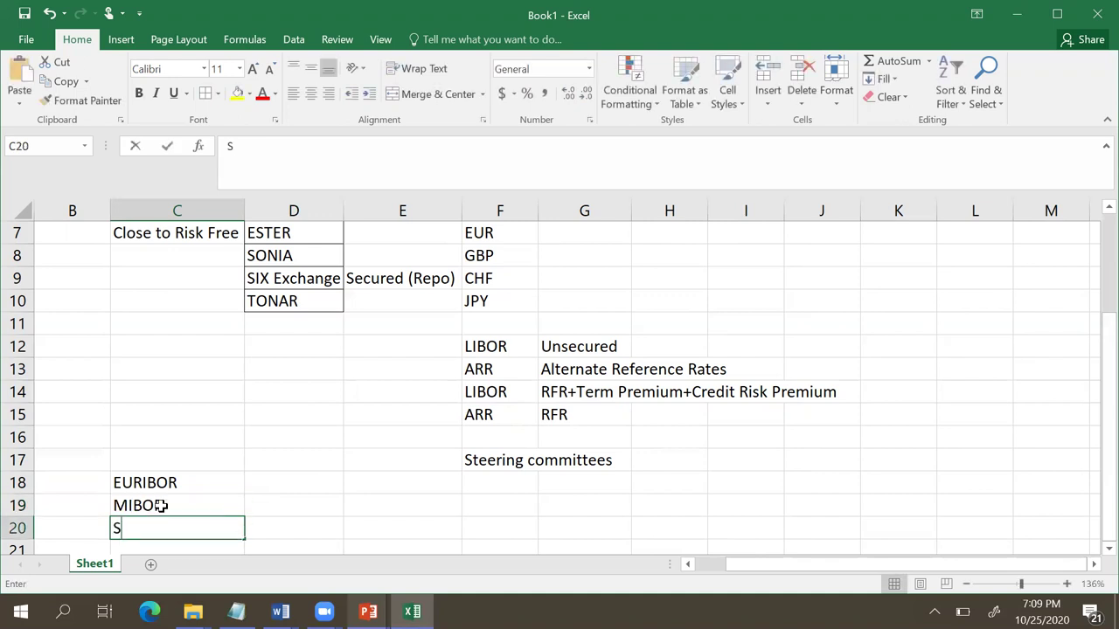
text(IBOR)
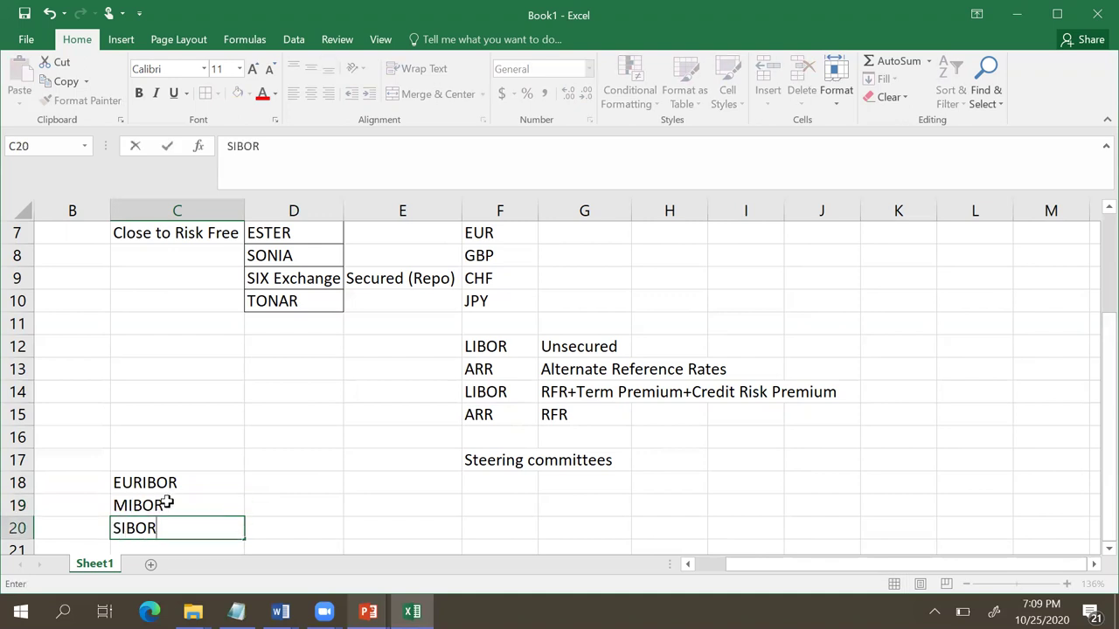
click(256, 446)
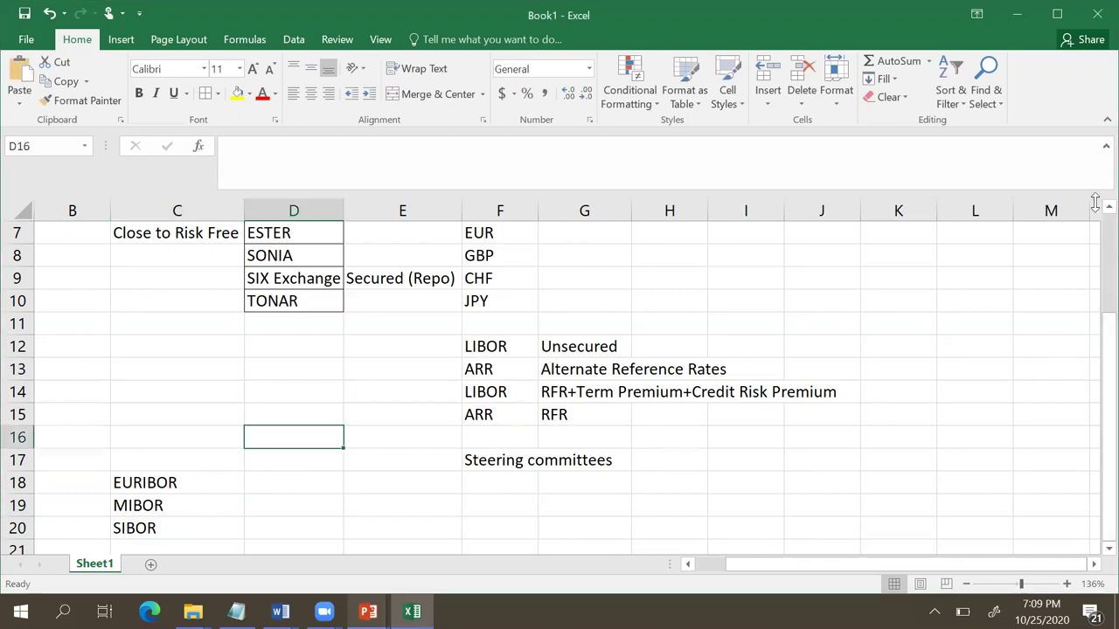
Step: Apply all borders to F5:F10, LIBOR through JPY, and check the result
drag(1093, 338, 1095, 229)
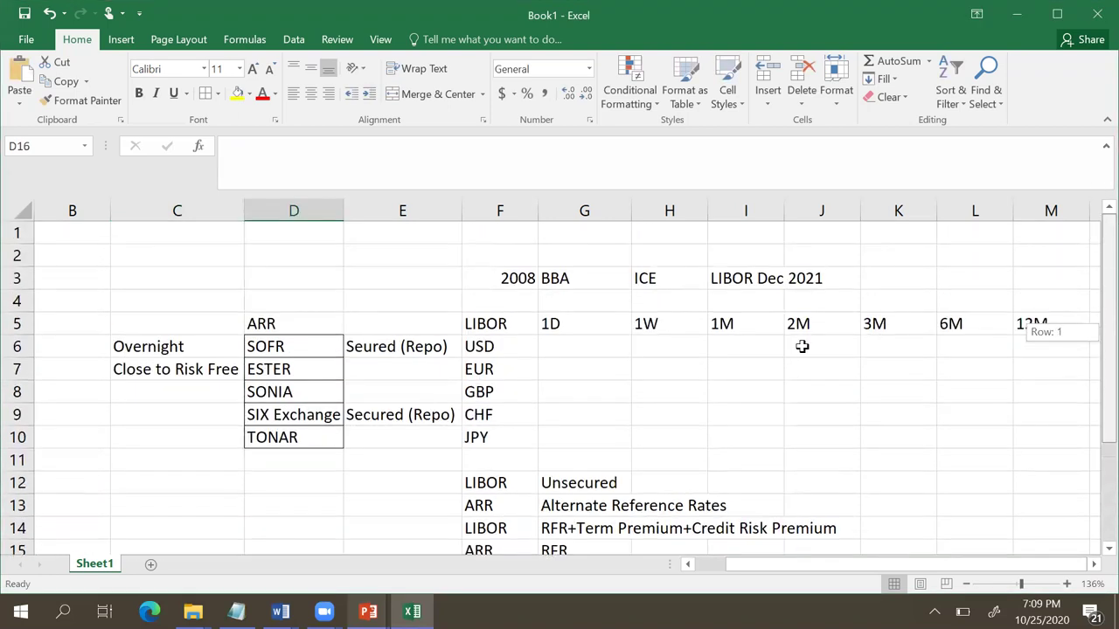
drag(499, 322, 492, 430)
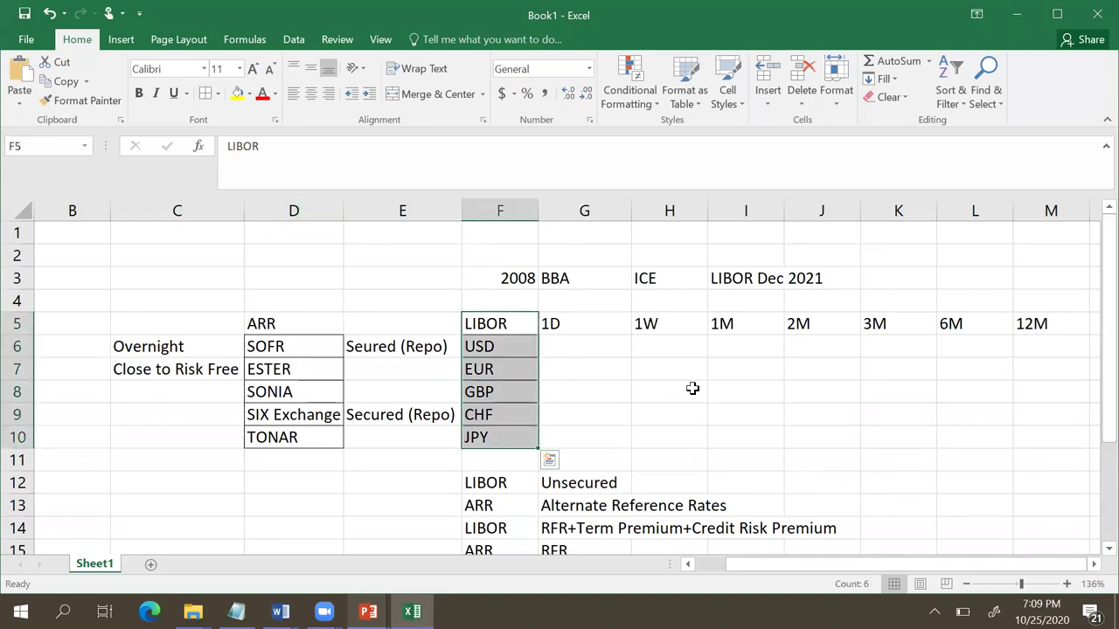
click(688, 390)
drag(1092, 416, 1092, 434)
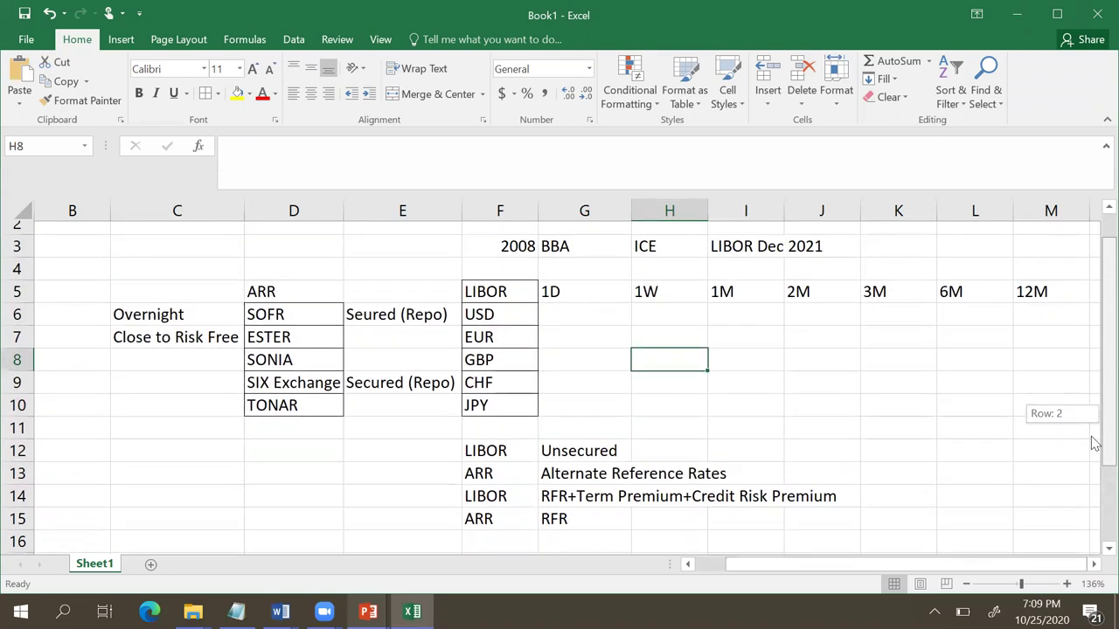
mouse_move(1092, 438)
mouse_down()
mouse_move(1092, 535)
mouse_move(1092, 431)
mouse_move(1092, 514)
mouse_up()
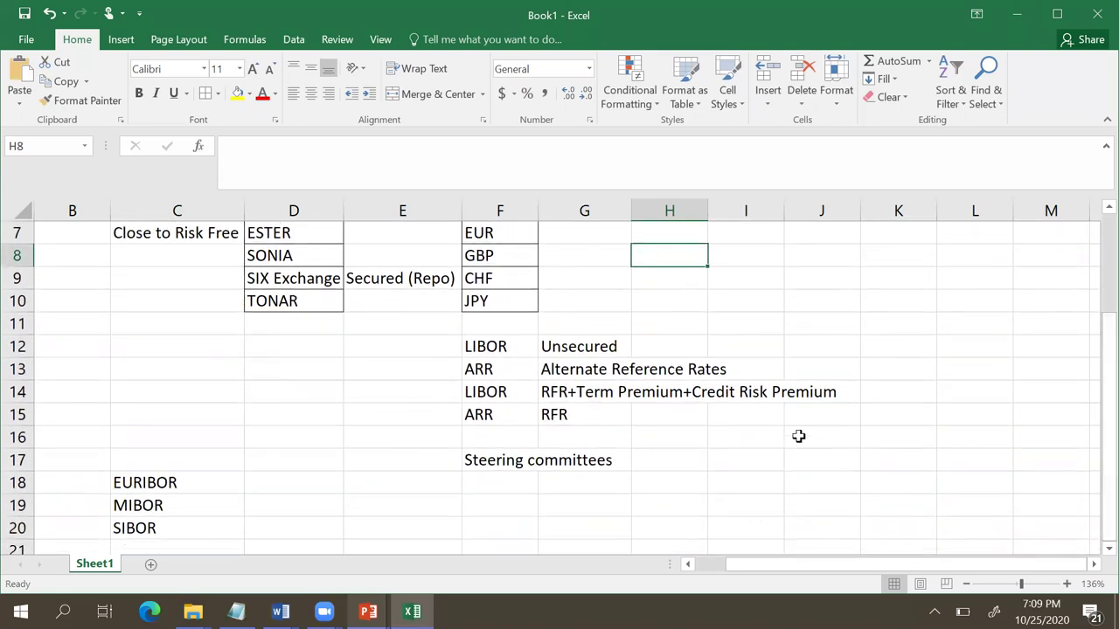
Step: Enter the LIBOR end date Dec 2021 in F19, stored as Dec-21
click(501, 504)
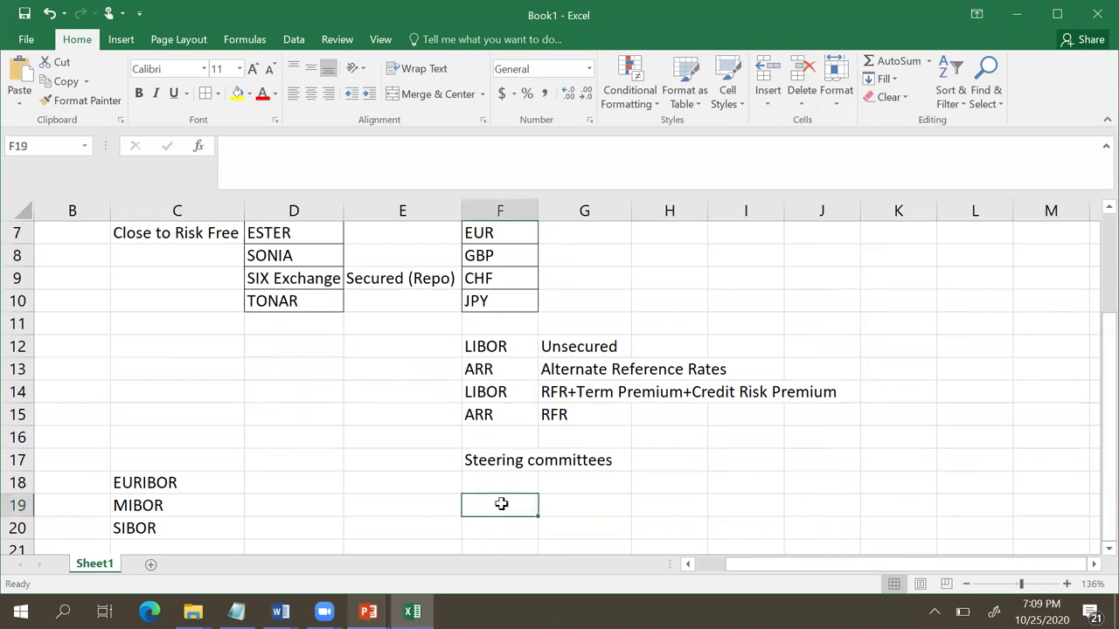
text(Dec)
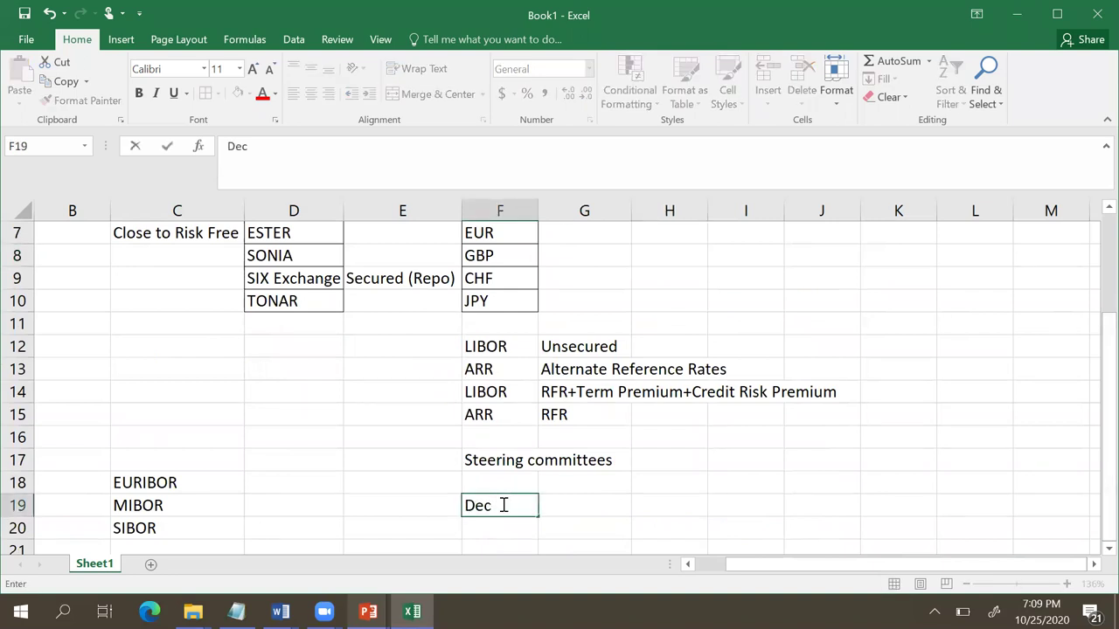
text( 2021)
key(Return)
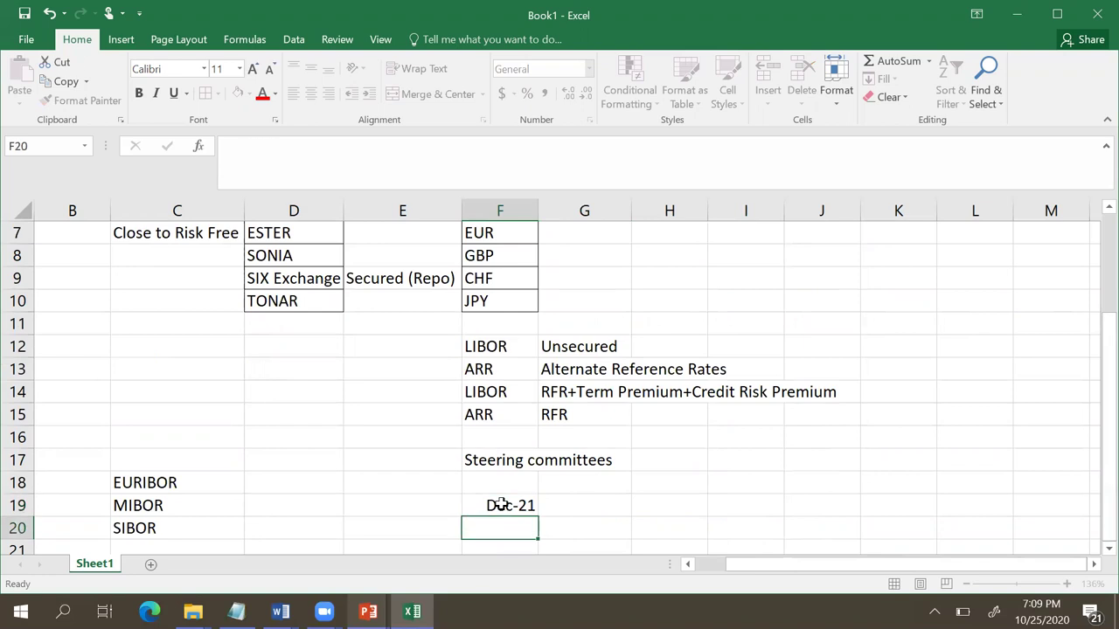
click(522, 505)
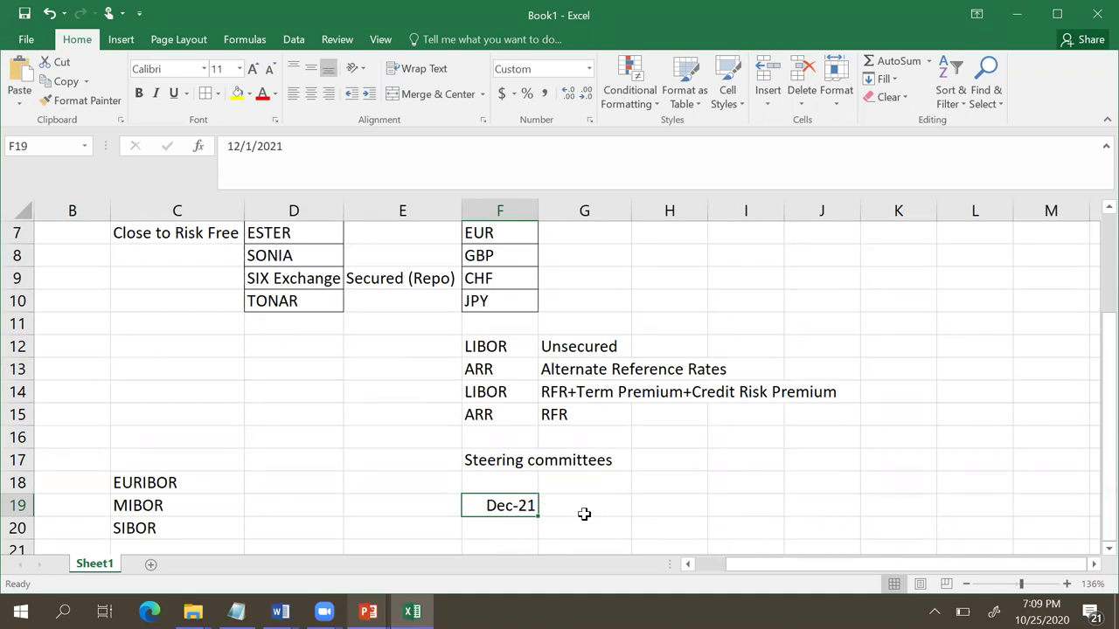
Step: Fill H19 with 'ISDA' and I19 with 'Fallback methodology'
click(654, 503)
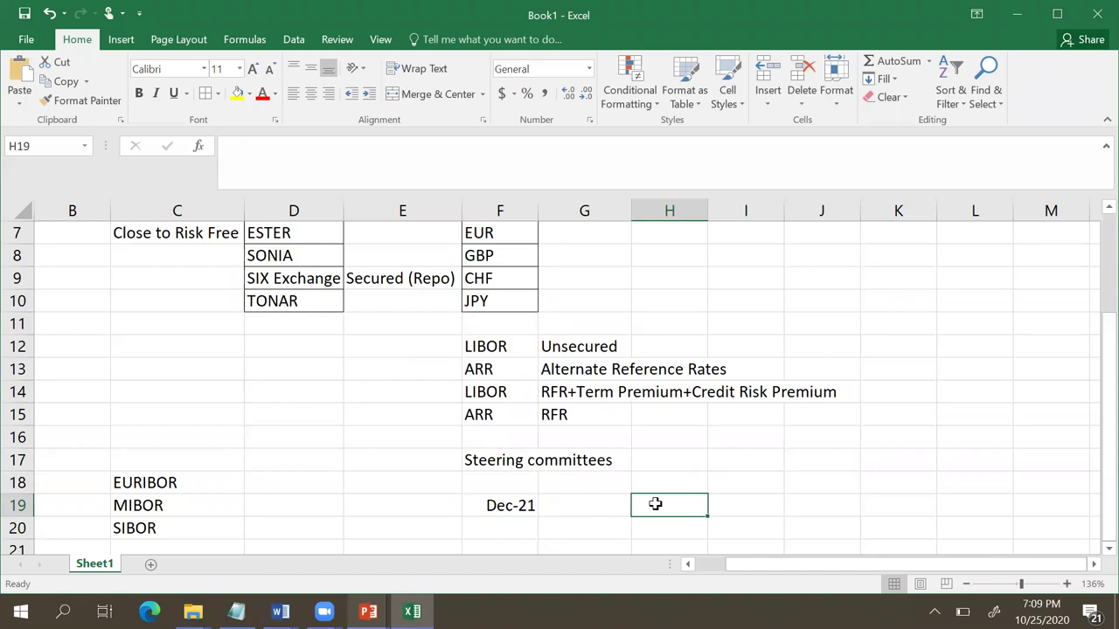
text(ID)
key(BackSpace)
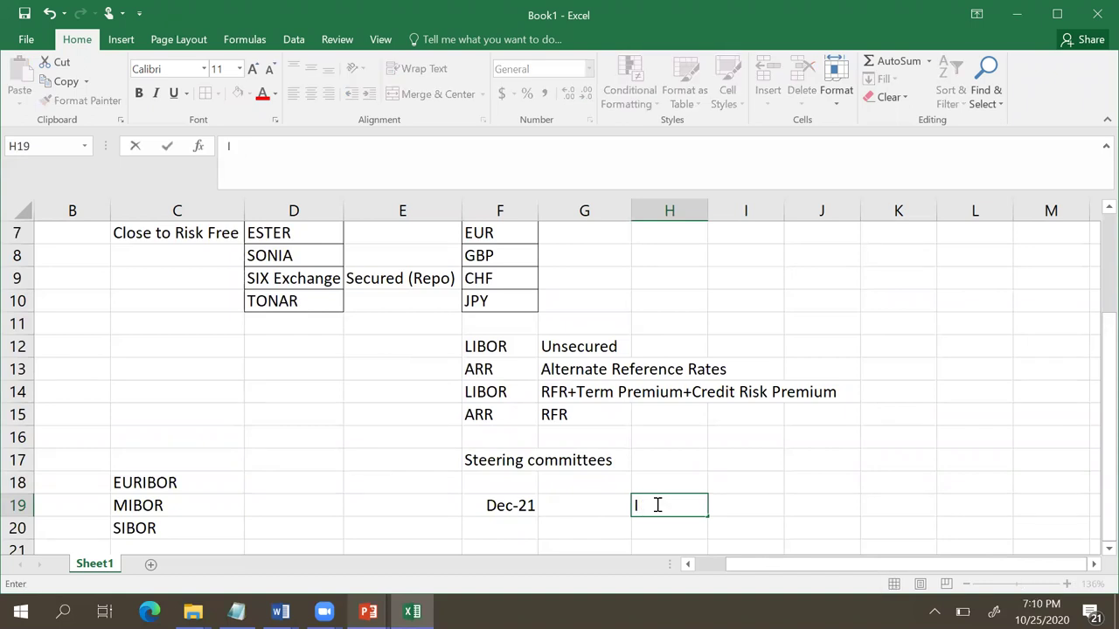
text(SDA)
key(Tab)
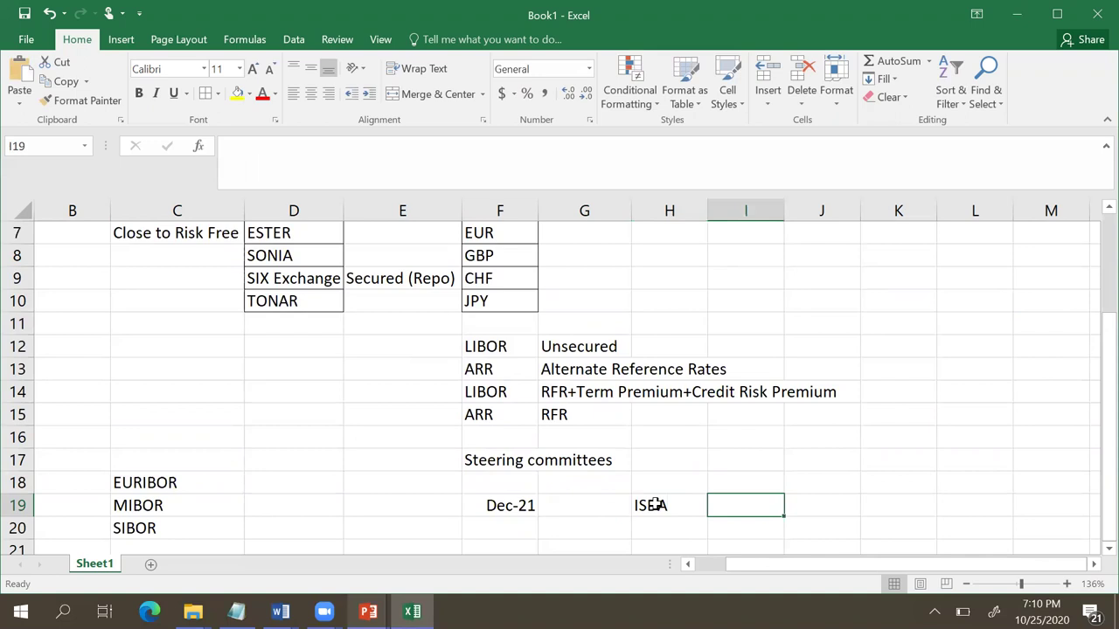
text(Fallba)
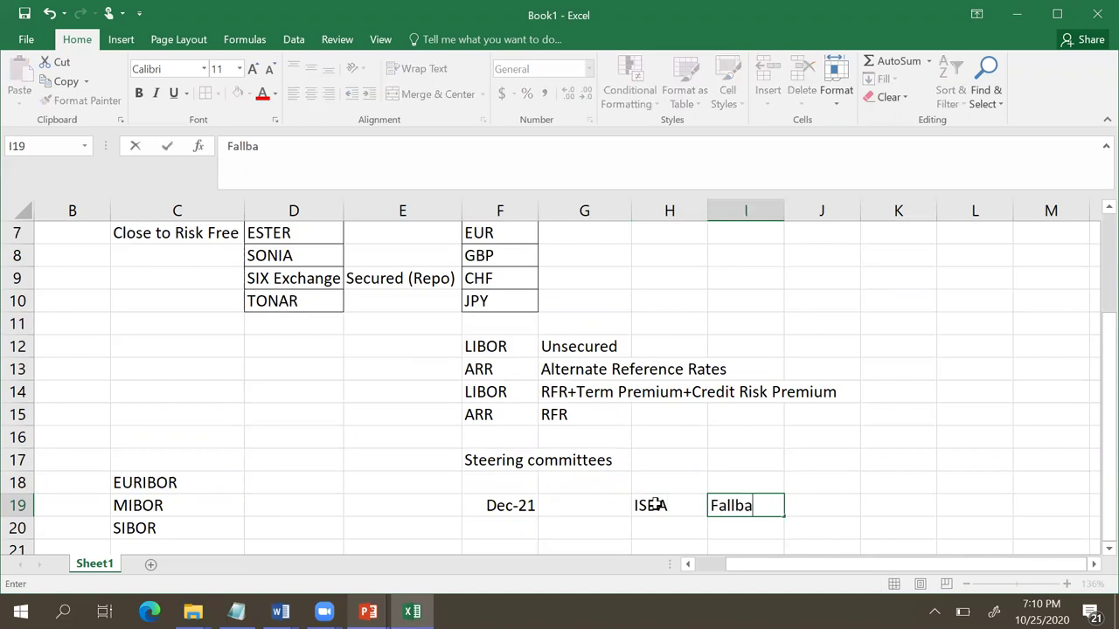
text(ck met)
text(hodolog)
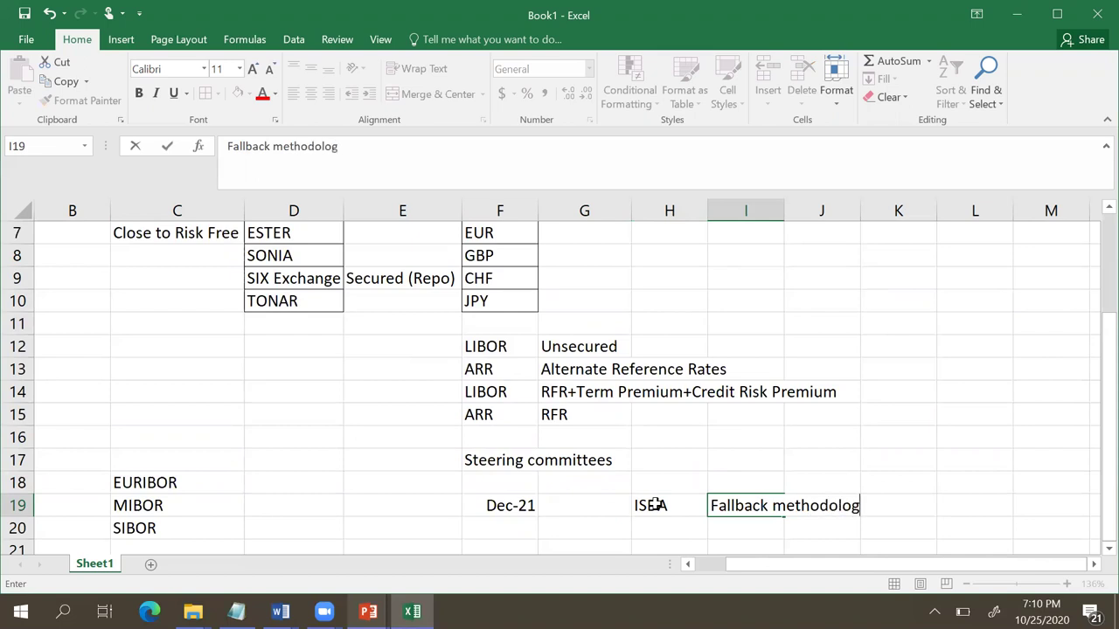
text(y)
key(Return)
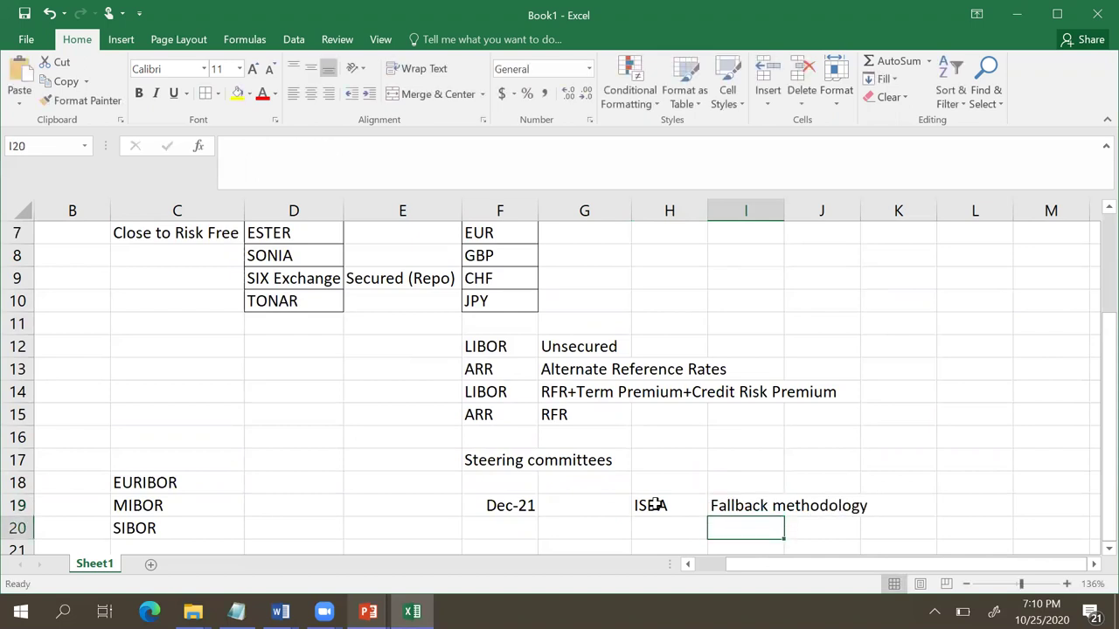